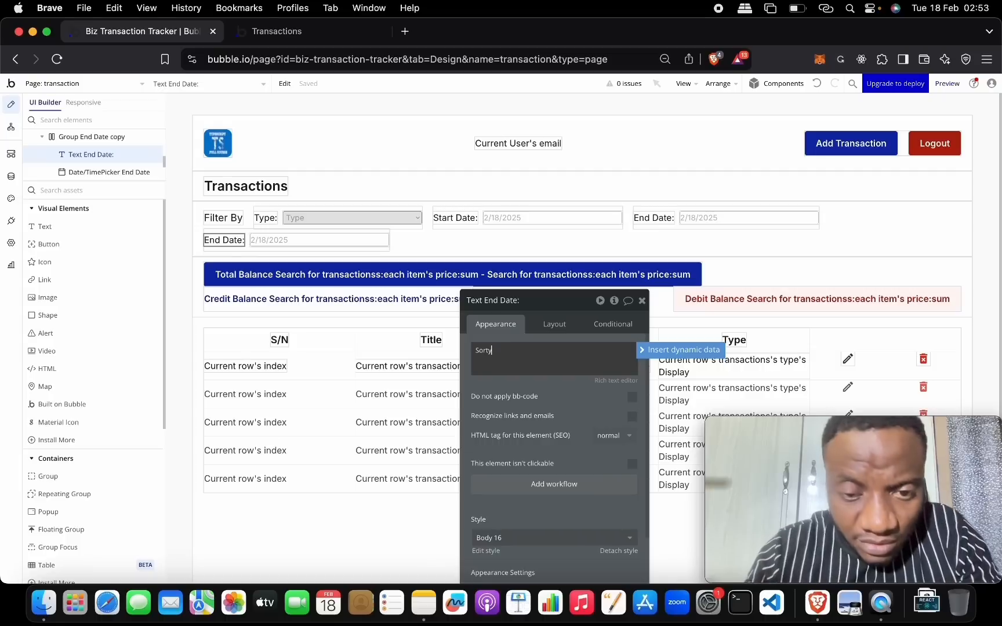
- Change the label to 'Sort:' and replace the End Date picker beside it with a Dropdown element
text(:)
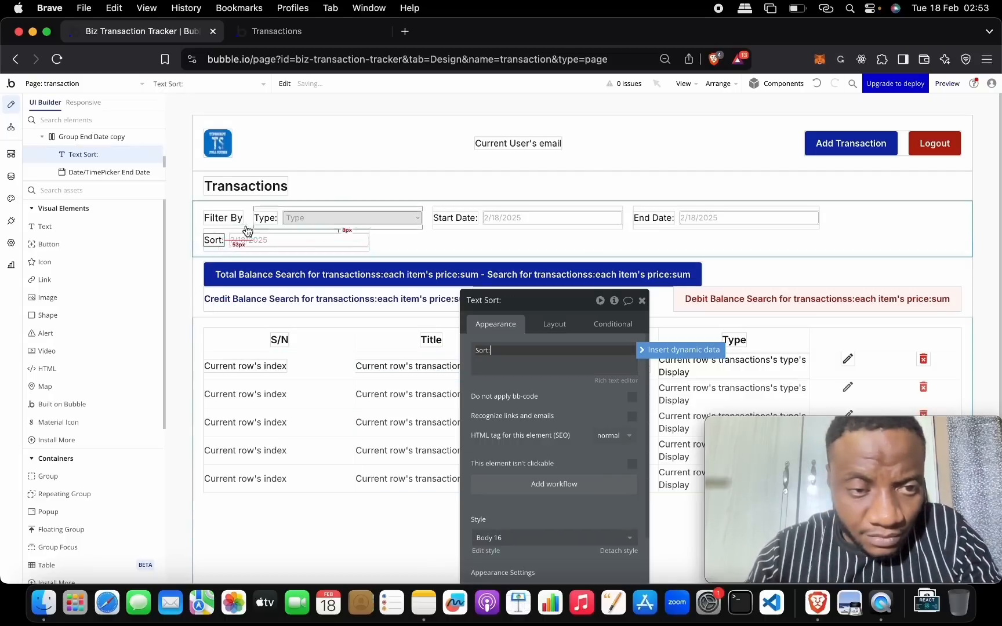
click(257, 243)
right_click(257, 243)
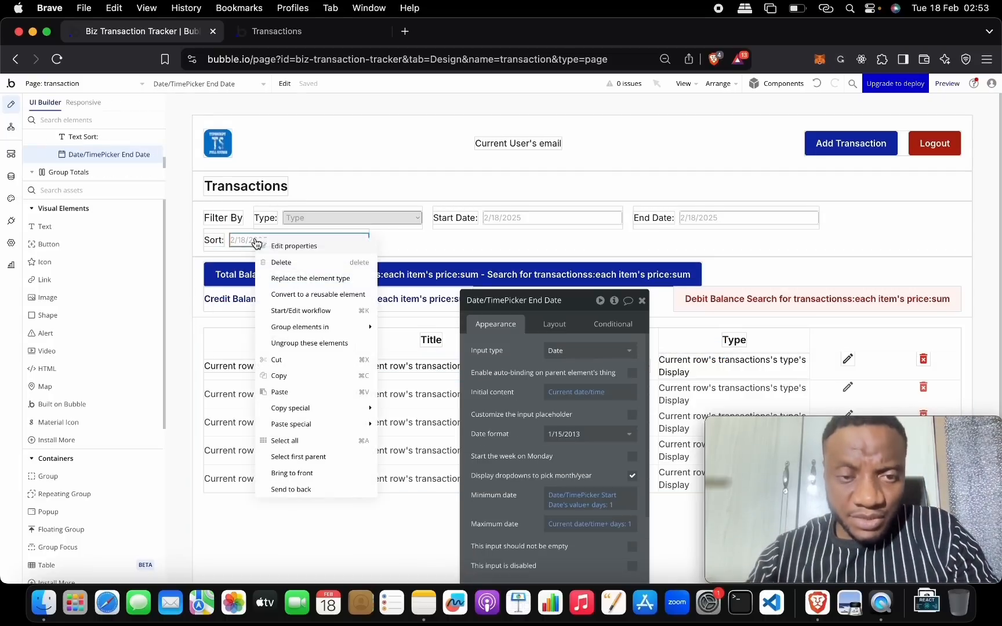
click(316, 279)
click(518, 209)
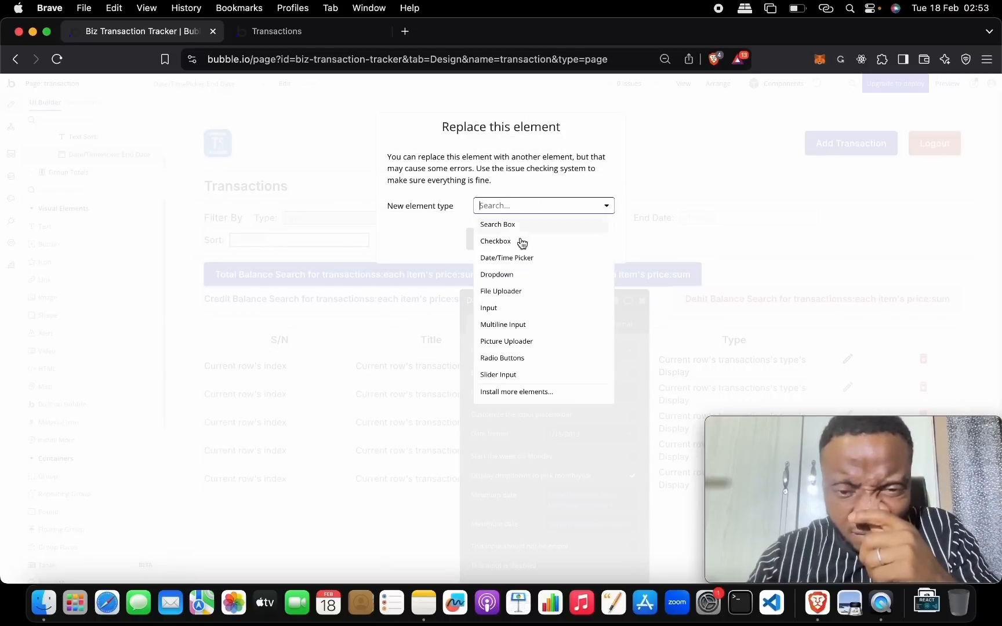
click(527, 275)
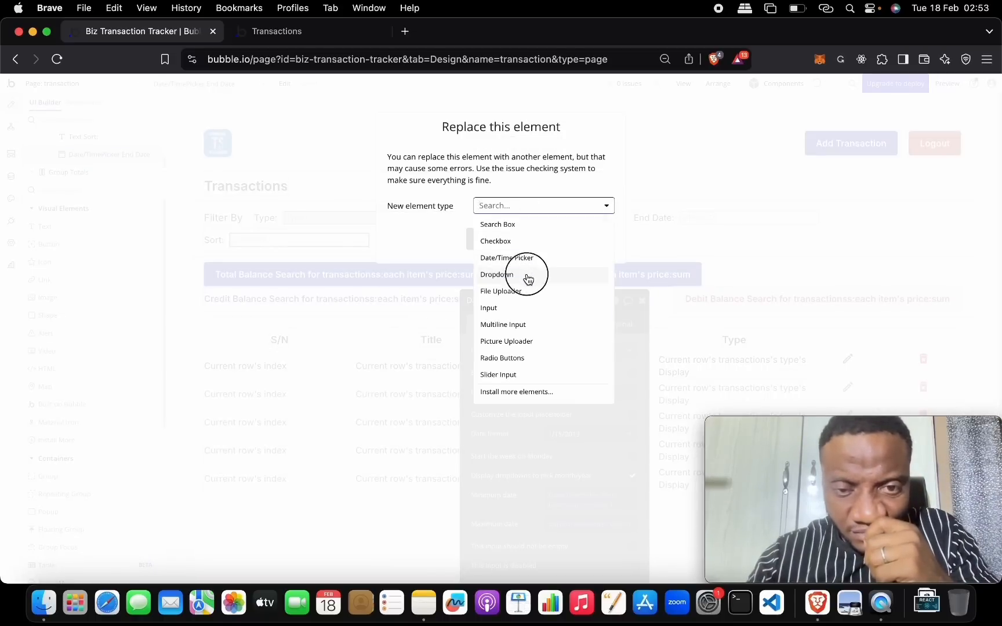
click(494, 239)
drag(576, 306, 578, 128)
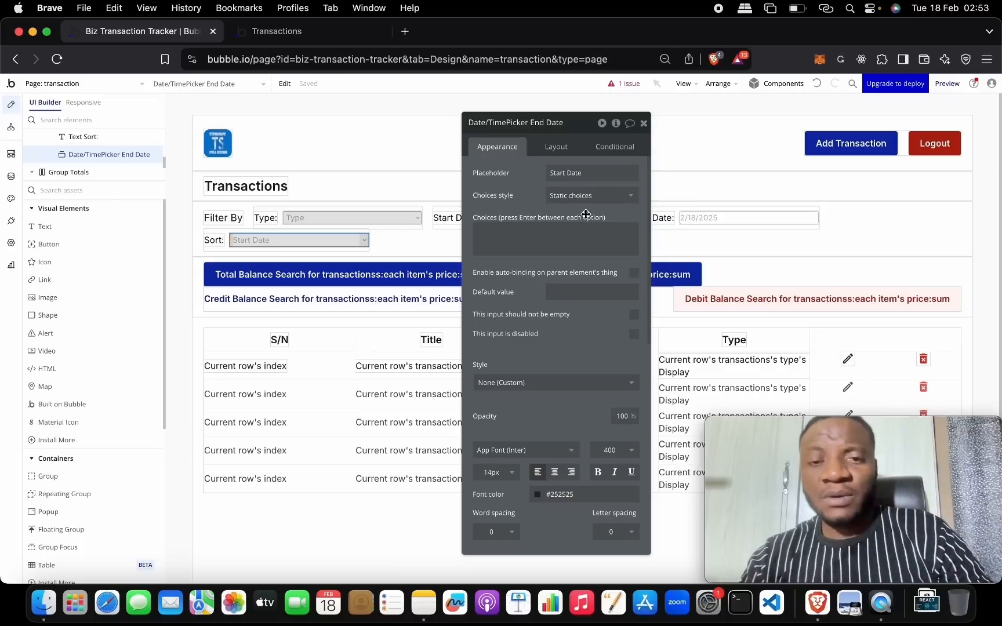
- Give the dropdown two static choices, 'Created At - Asc' and 'Created At - Desc', then close its settings
click(555, 235)
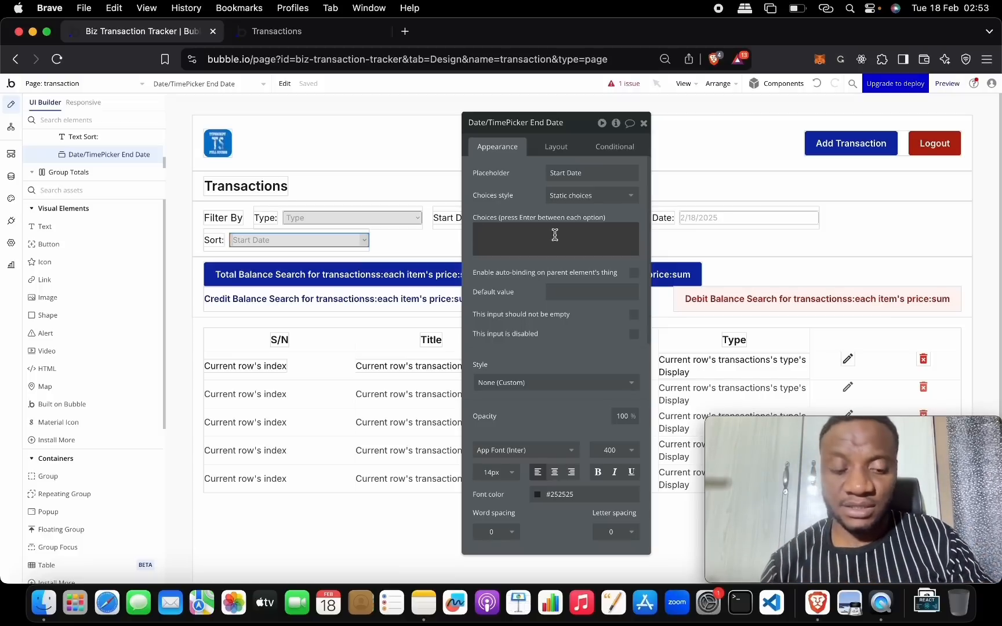
text(c)
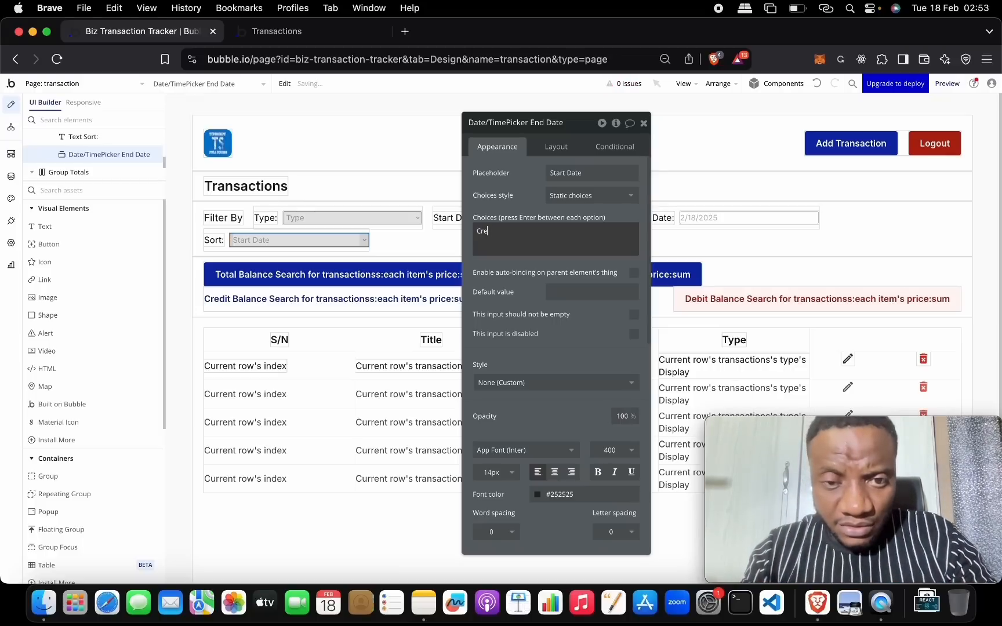
text(reated At - Asc)
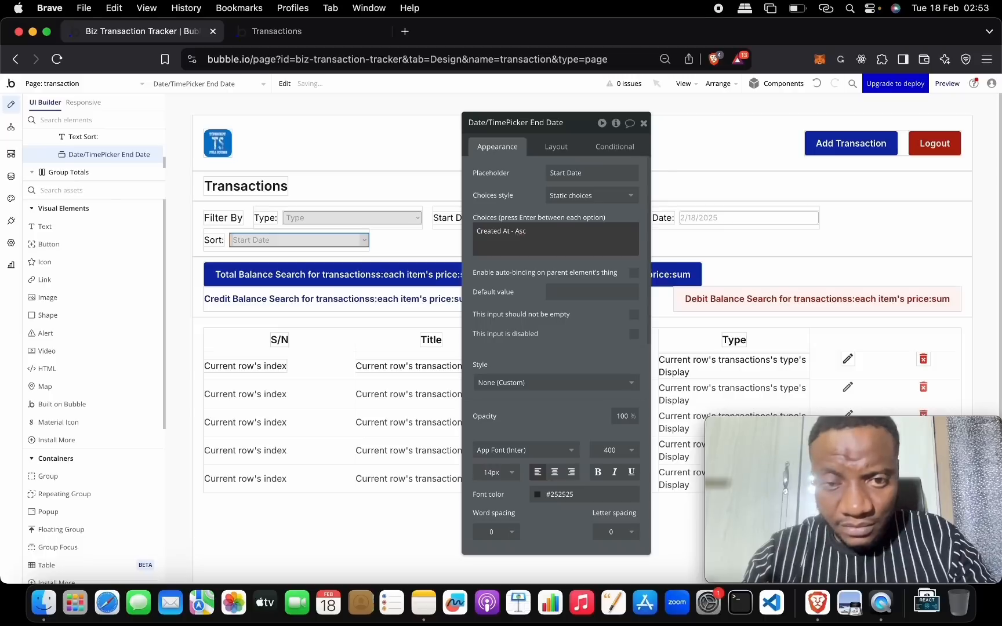
drag(539, 231, 476, 231)
key(super+c)
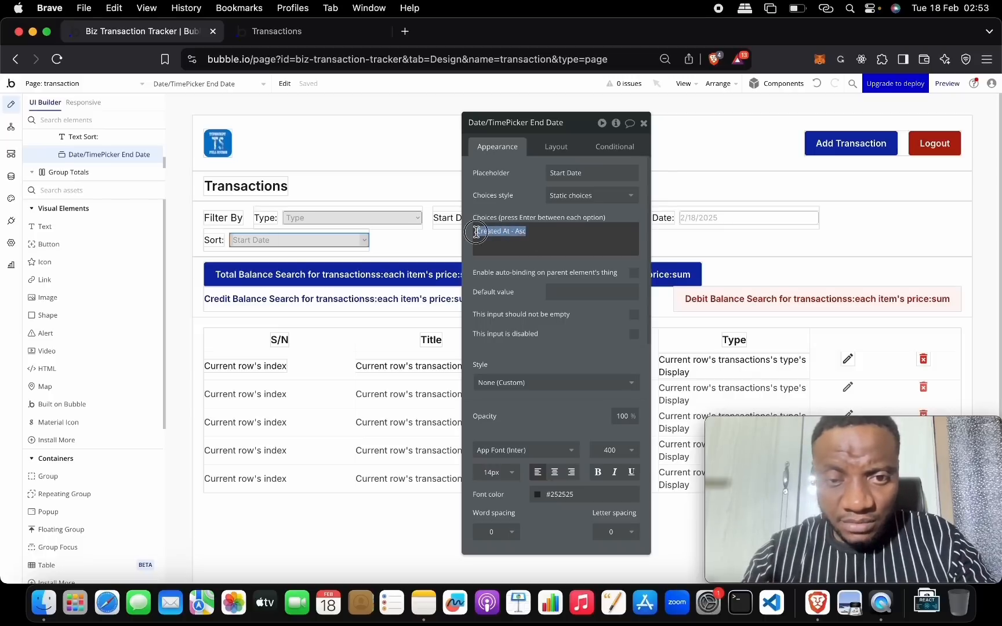
key(Right)
key(Return)
key(super+v)
double_click(520, 240)
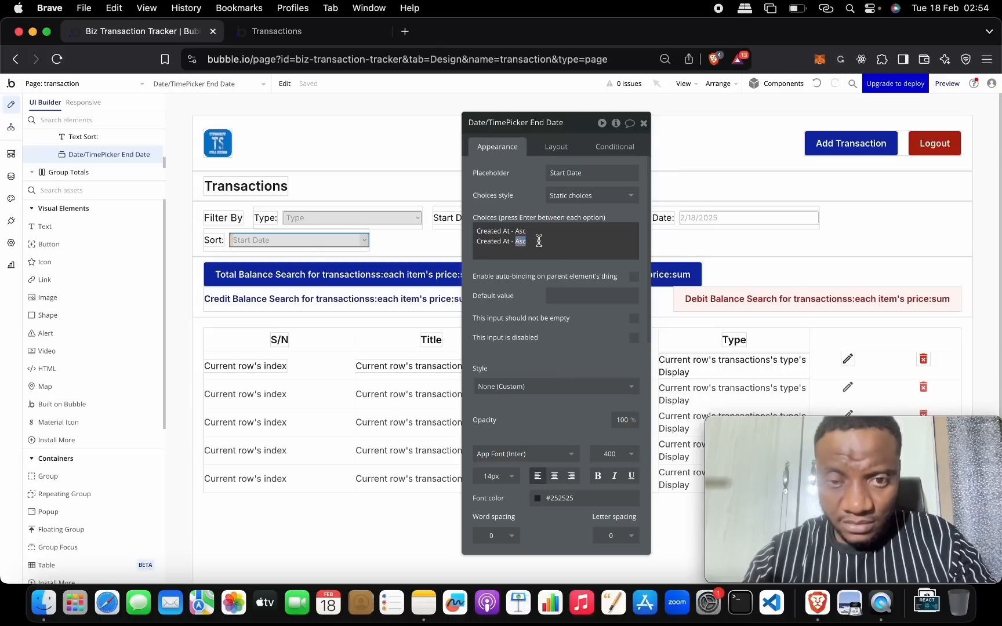
text(De)
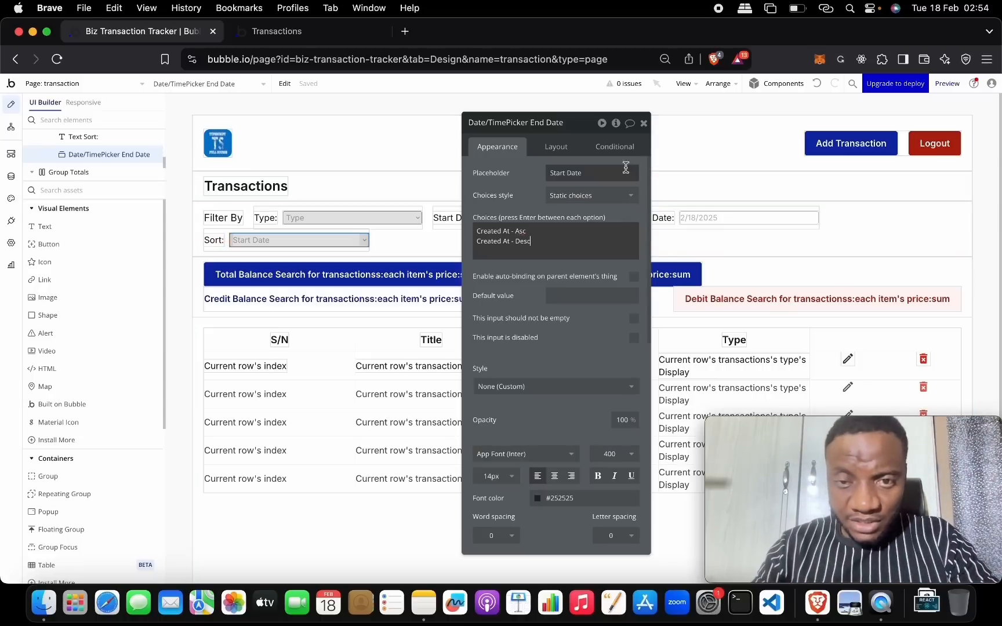
click(644, 123)
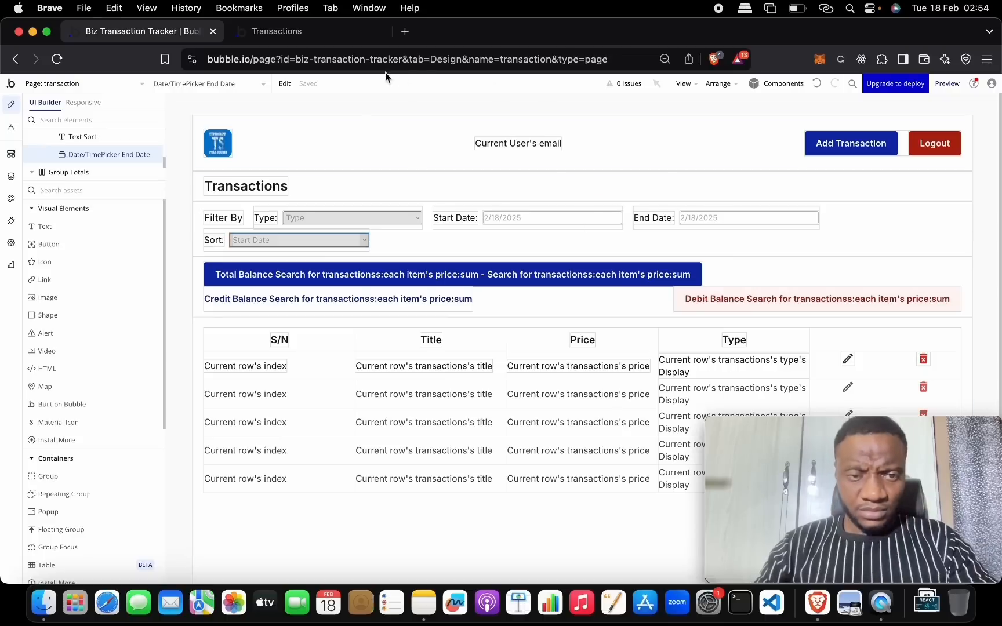
double_click(197, 260)
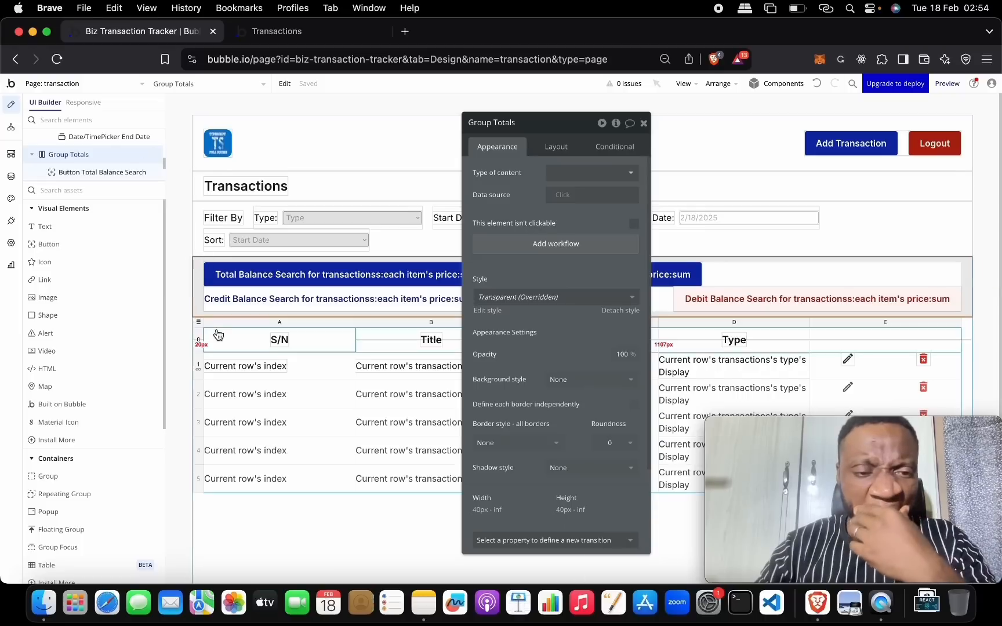
click(195, 321)
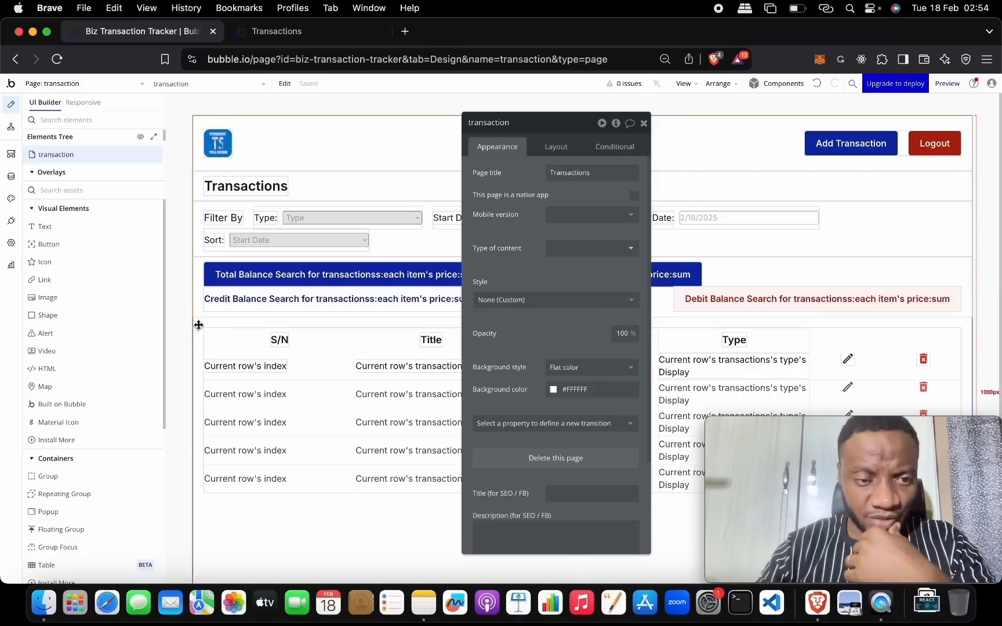
click(210, 331)
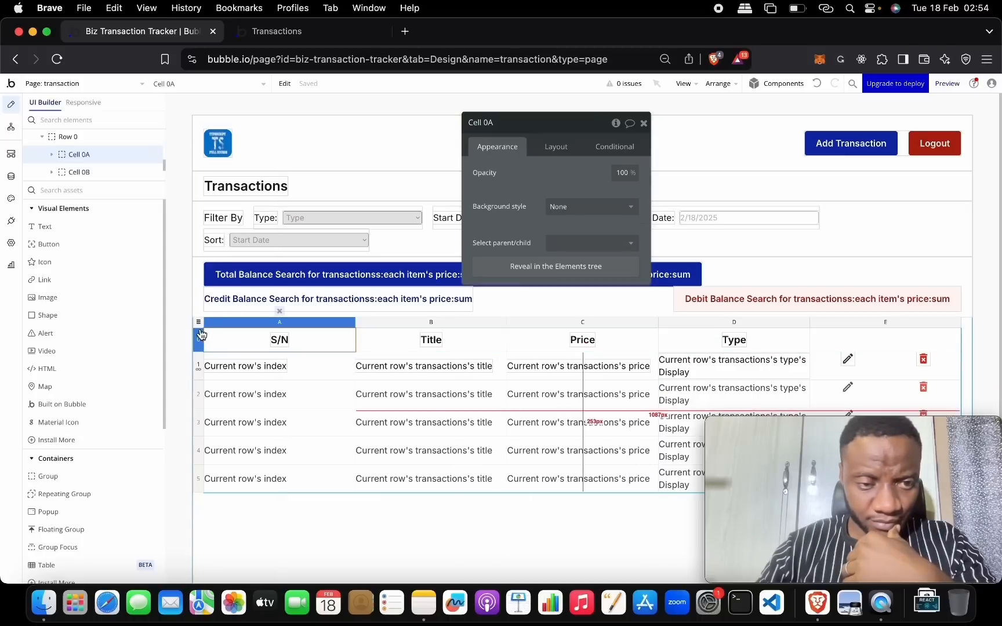
click(198, 322)
click(588, 195)
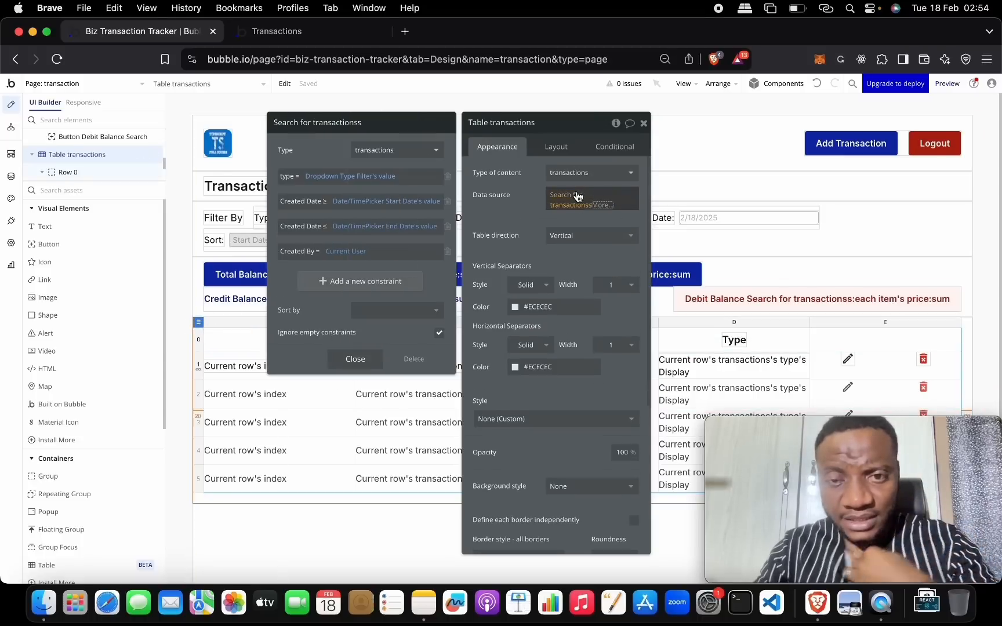
click(362, 310)
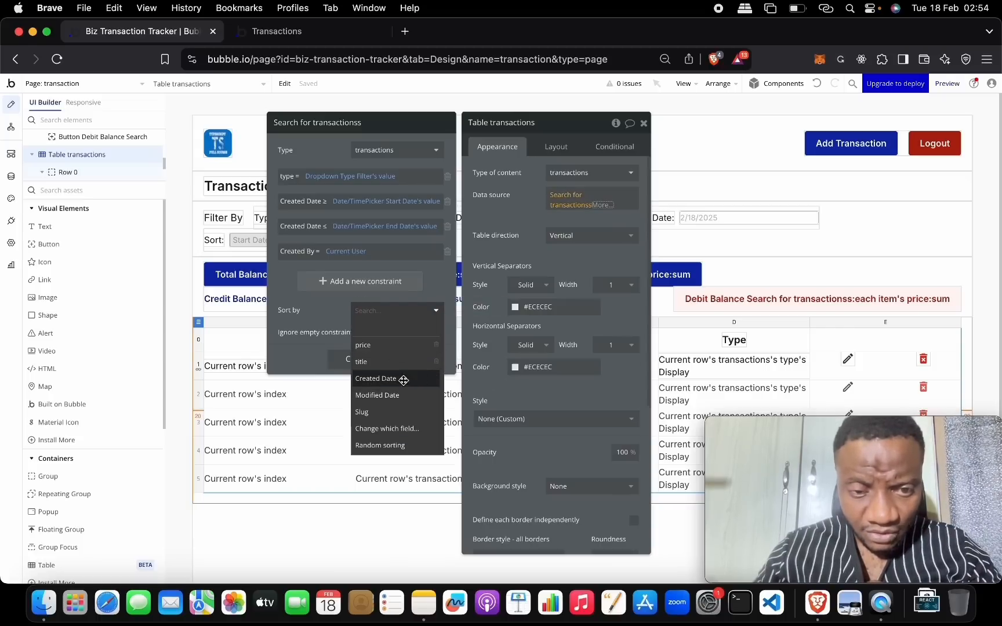
click(404, 385)
click(360, 335)
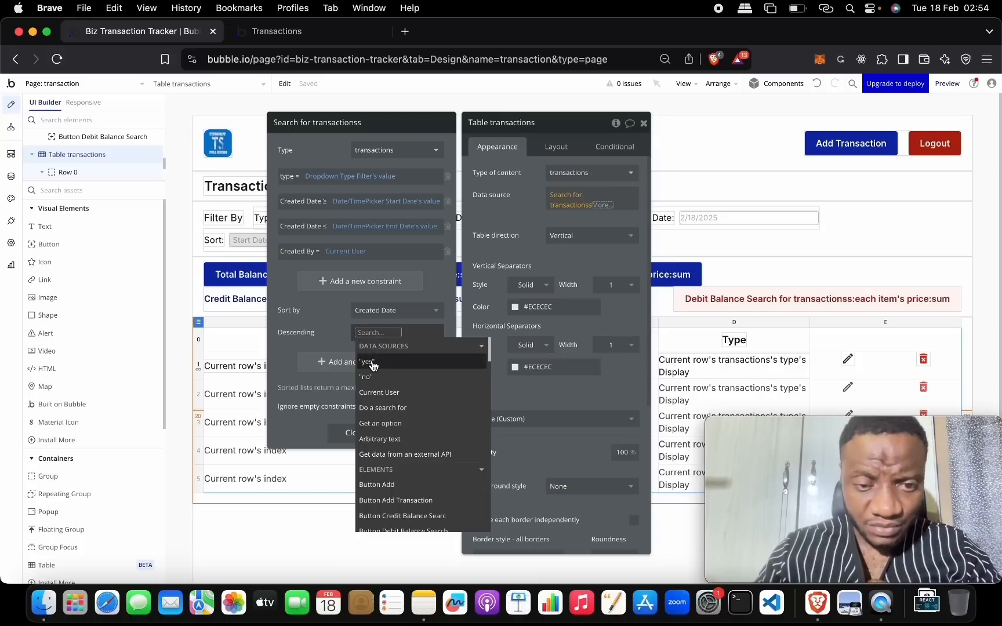
click(368, 349)
click(366, 335)
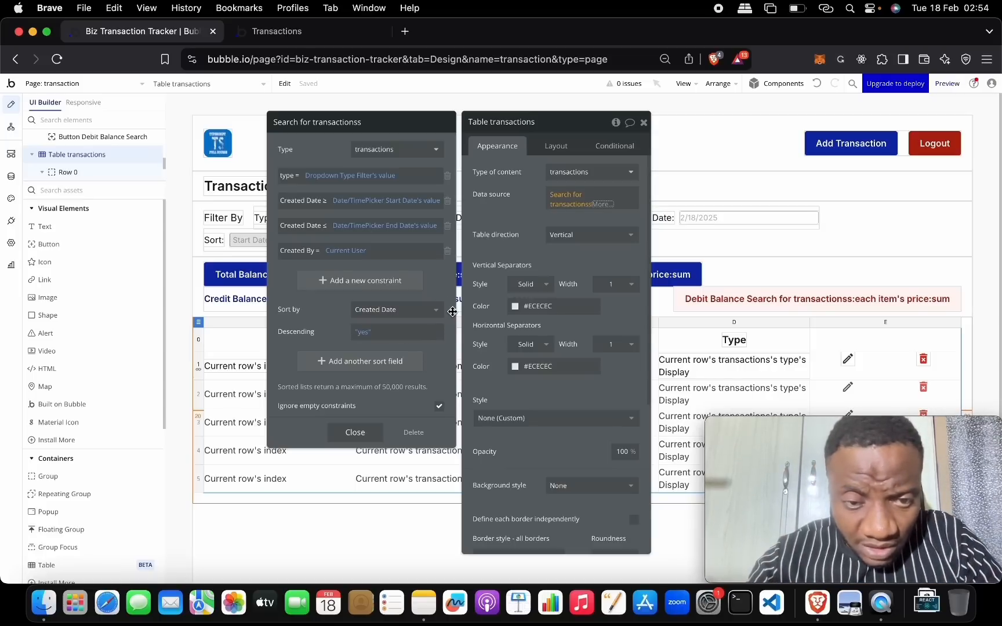
click(371, 331)
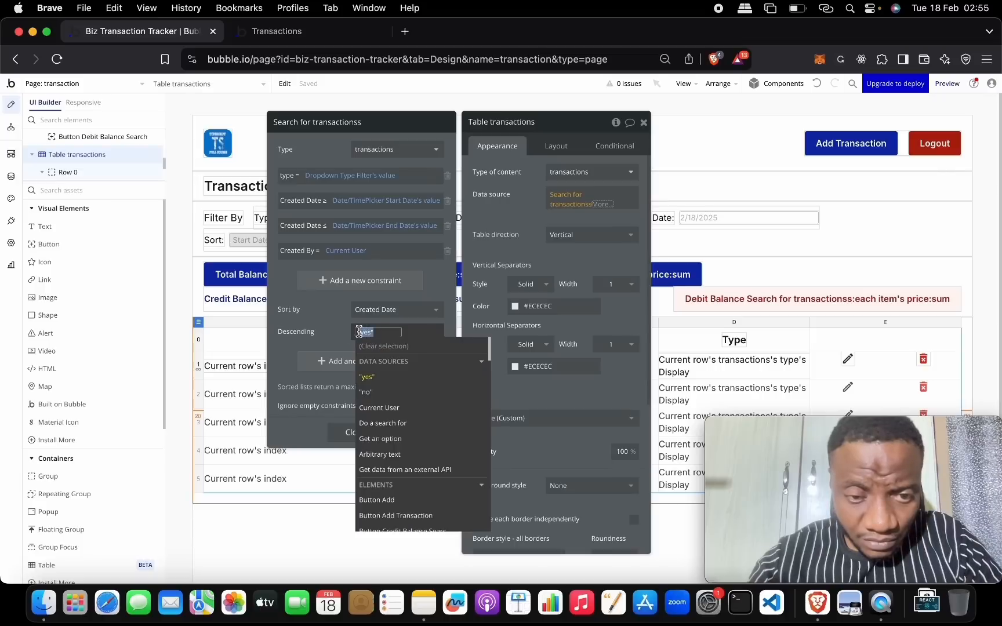
key(BackSpace)
key(BackSpace)
key(BackSpace)
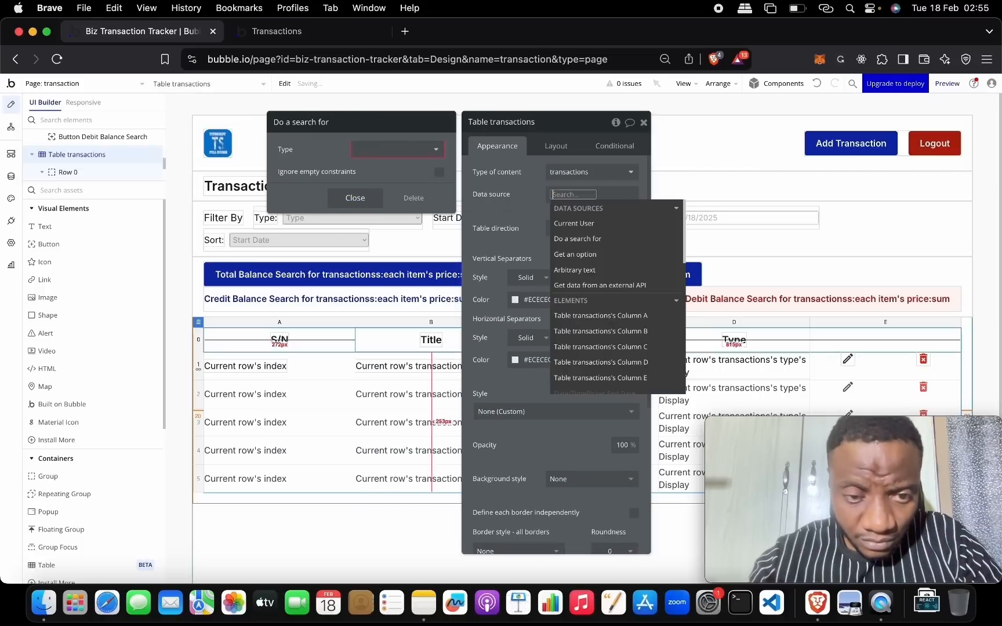
click(818, 85)
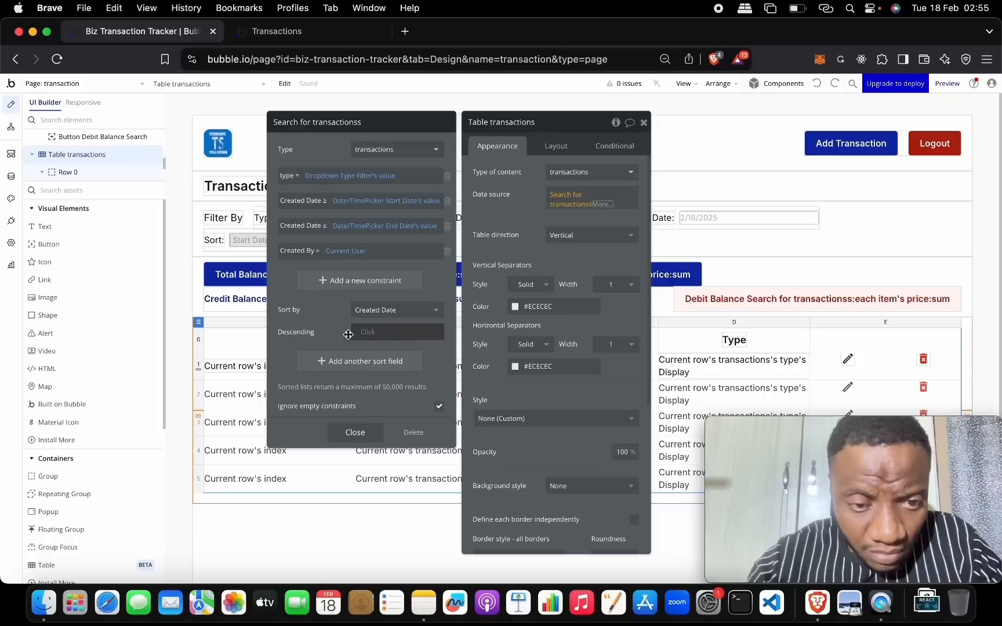
click(400, 310)
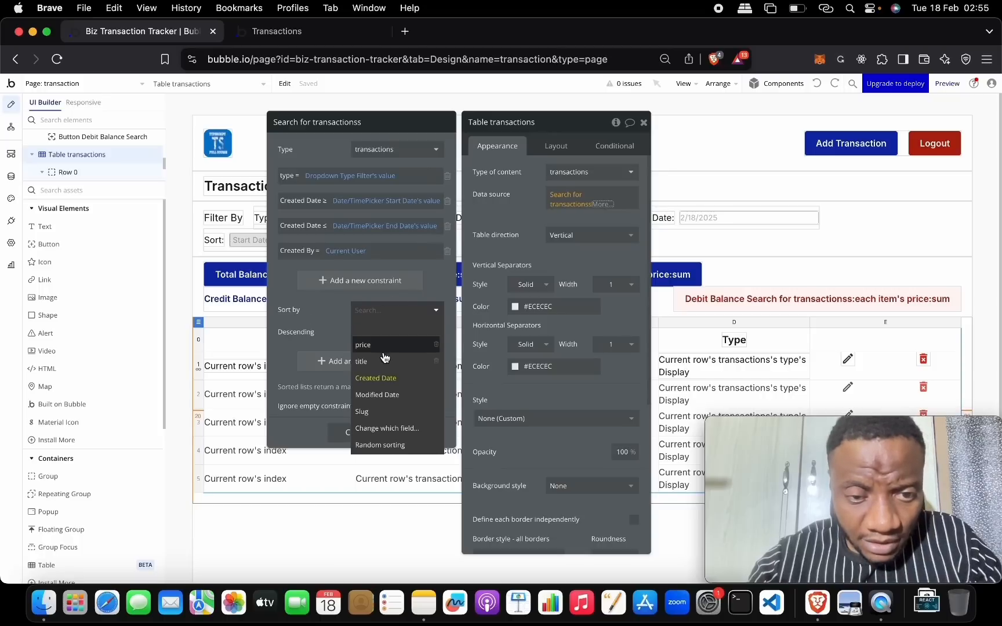
click(403, 329)
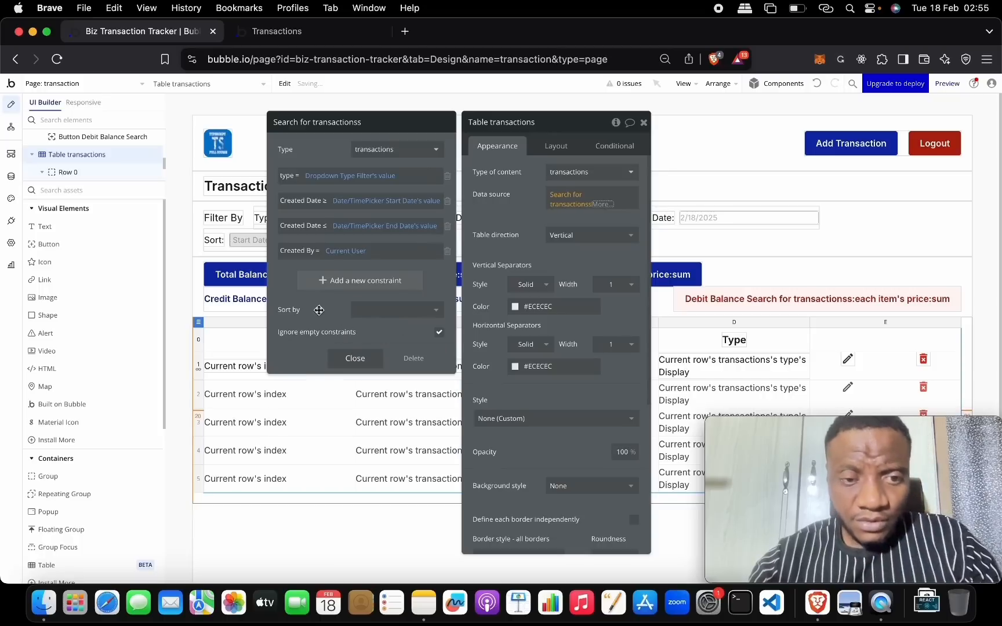
click(643, 122)
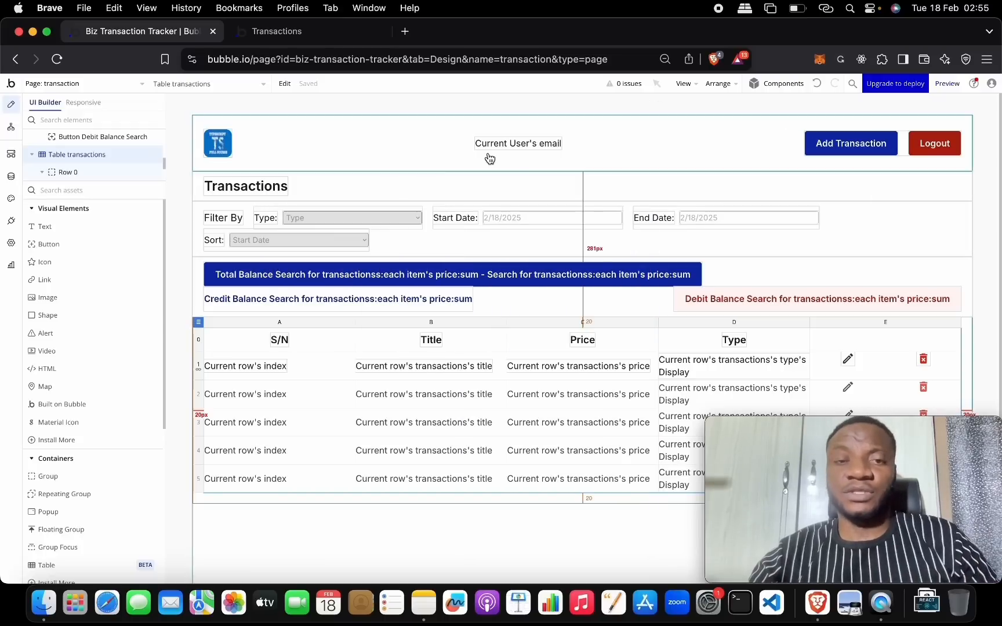
- Create a new option set named 'Sort Options' in the Data tab
click(11, 176)
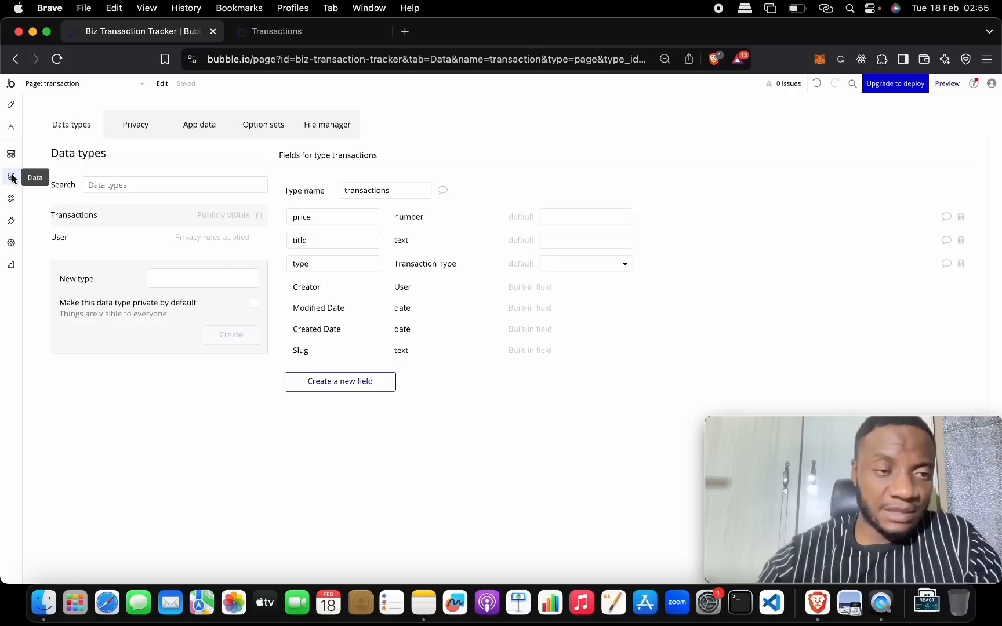
click(265, 125)
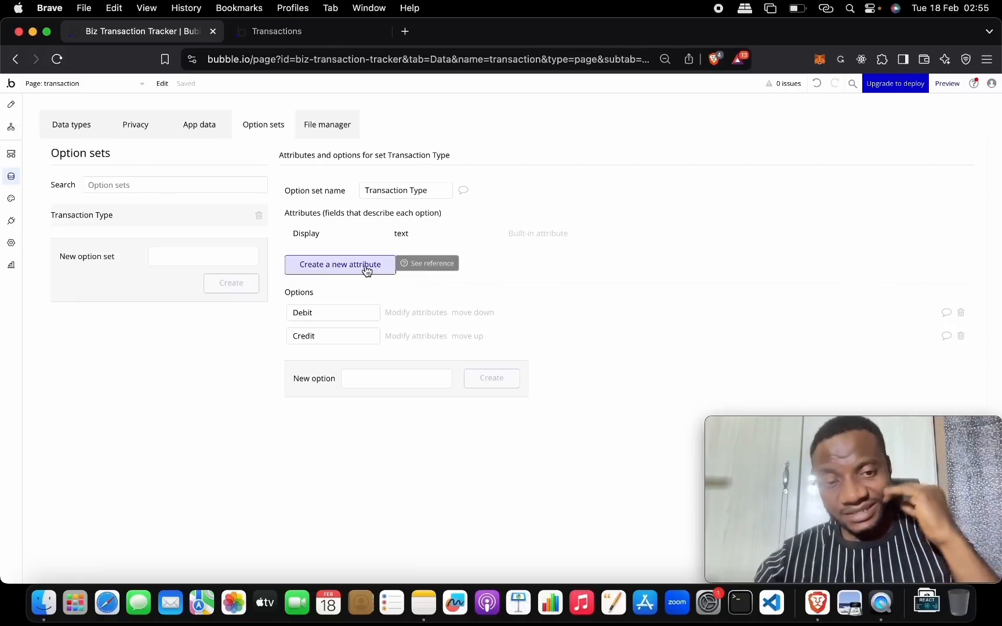
click(191, 252)
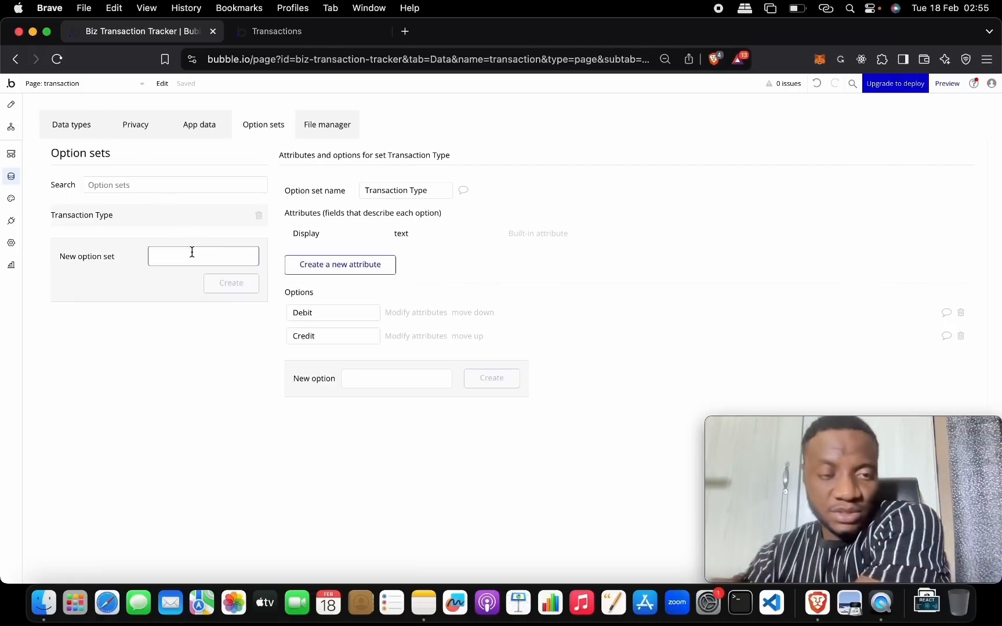
text(Sor)
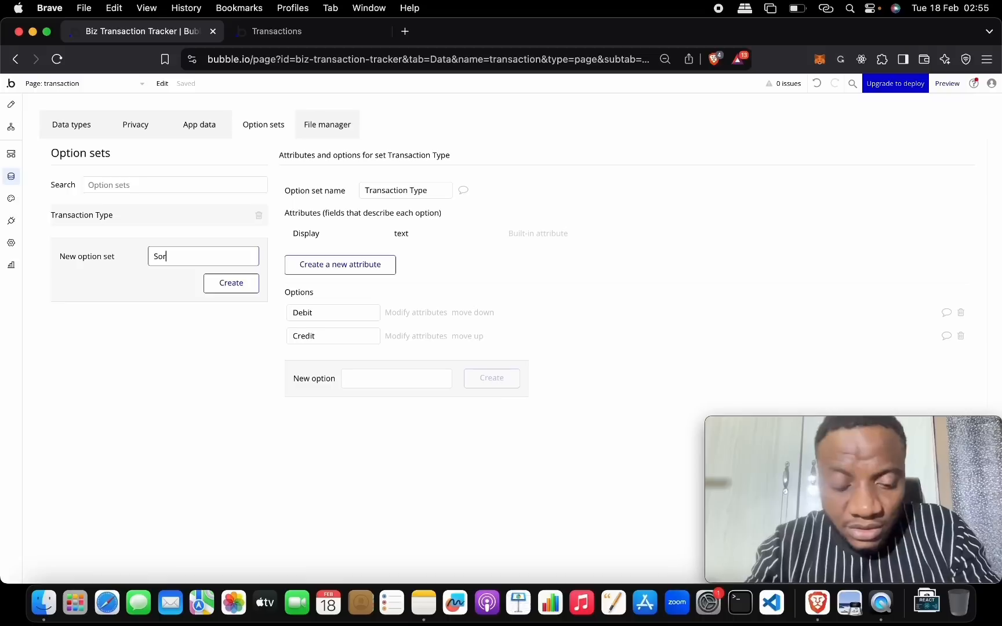
text(t Options)
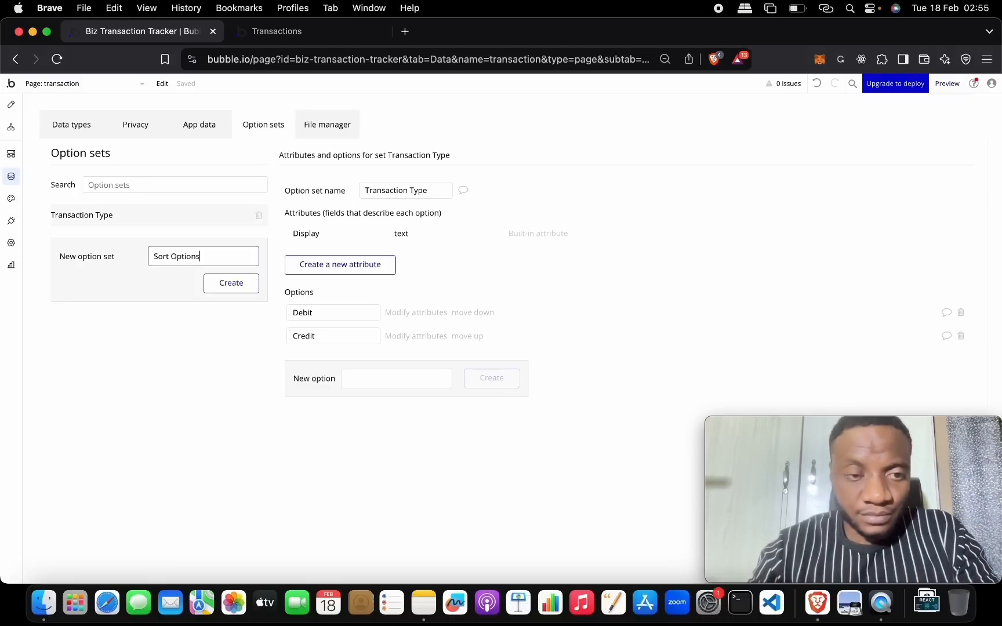
click(234, 284)
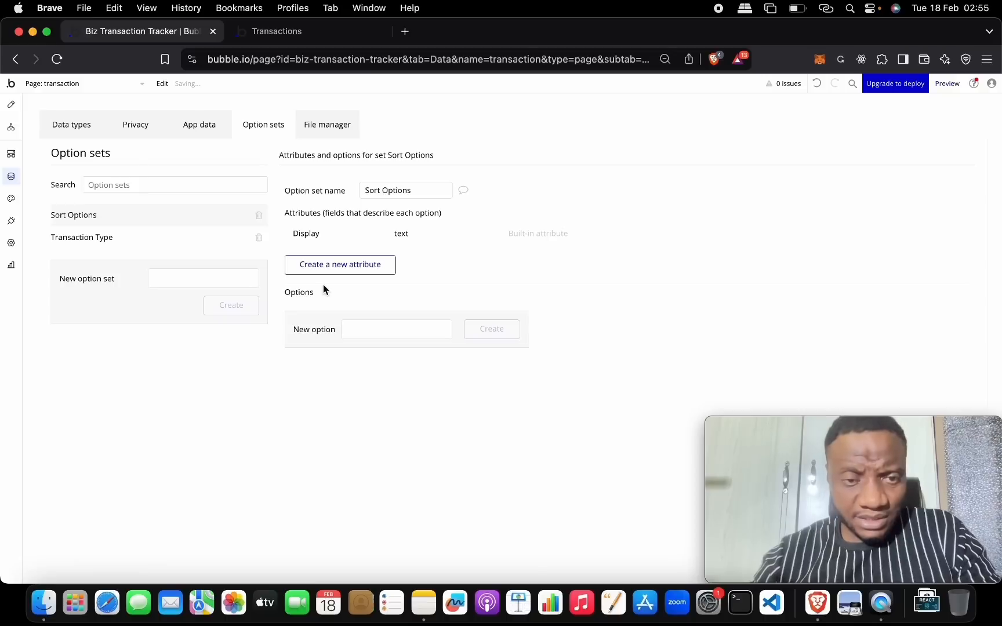
- Add the options 'Date Created - Asc' and 'Date Created - Desc' to Sort Options
click(355, 335)
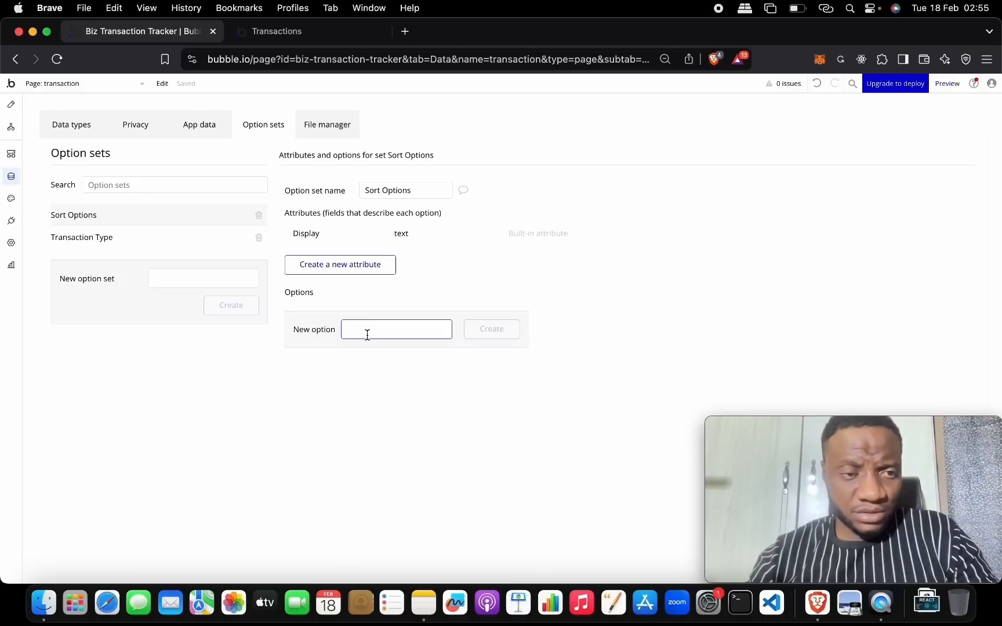
text(Create)
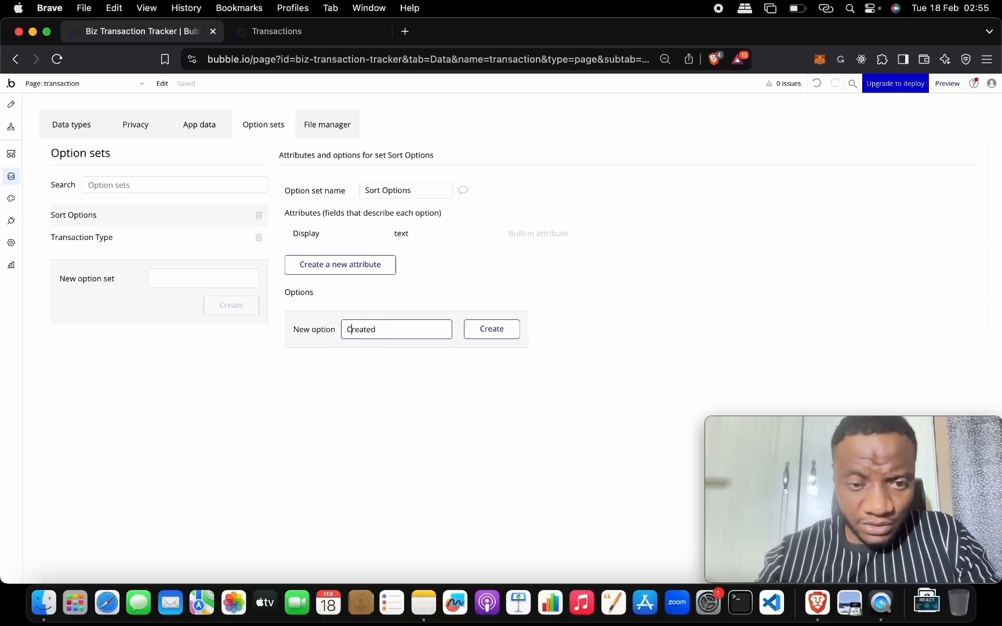
text(Date)
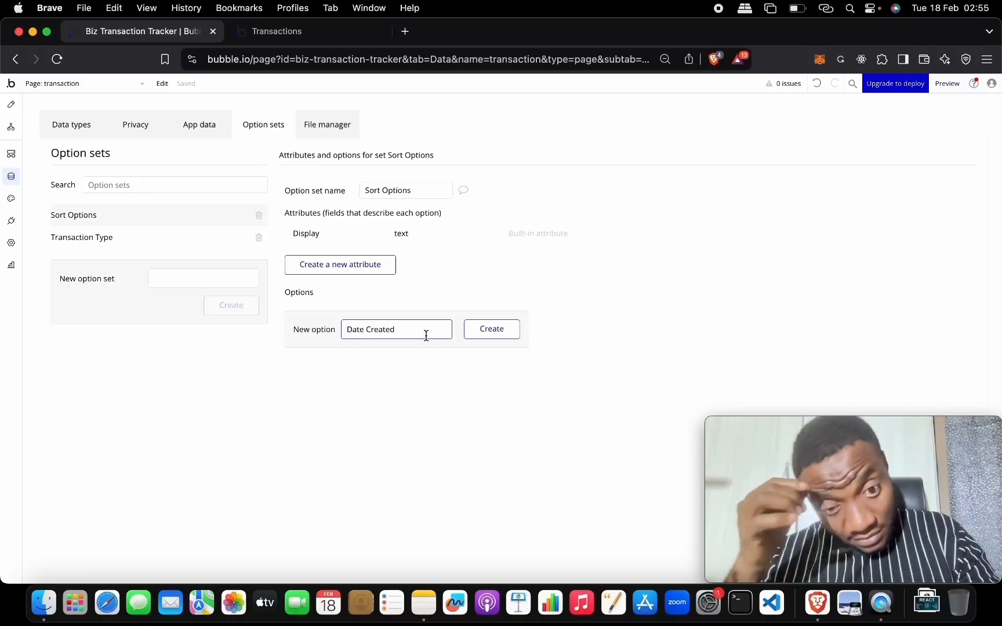
click(426, 336)
text(- Asc)
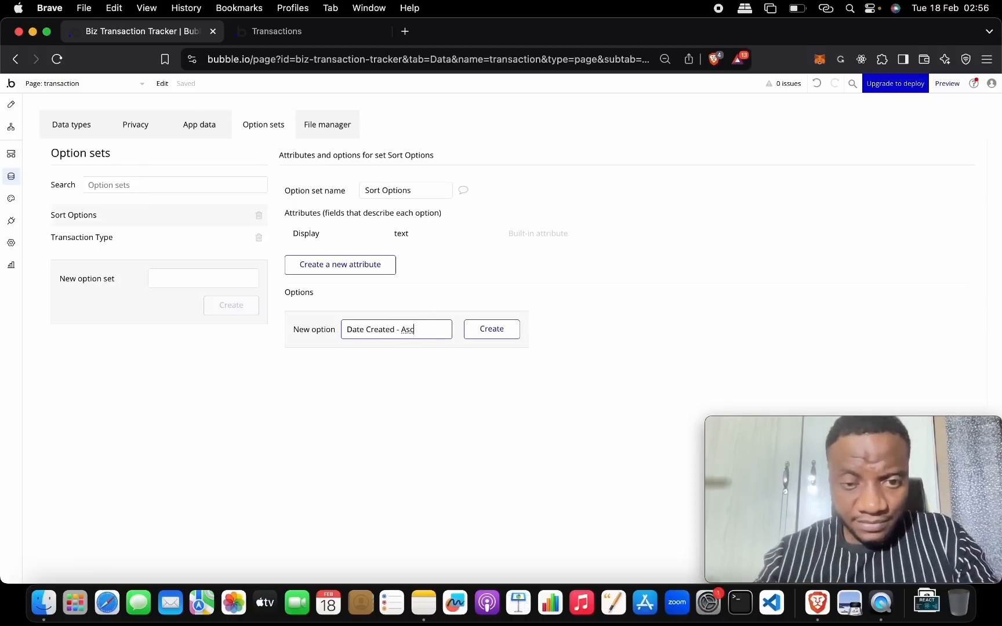
click(481, 333)
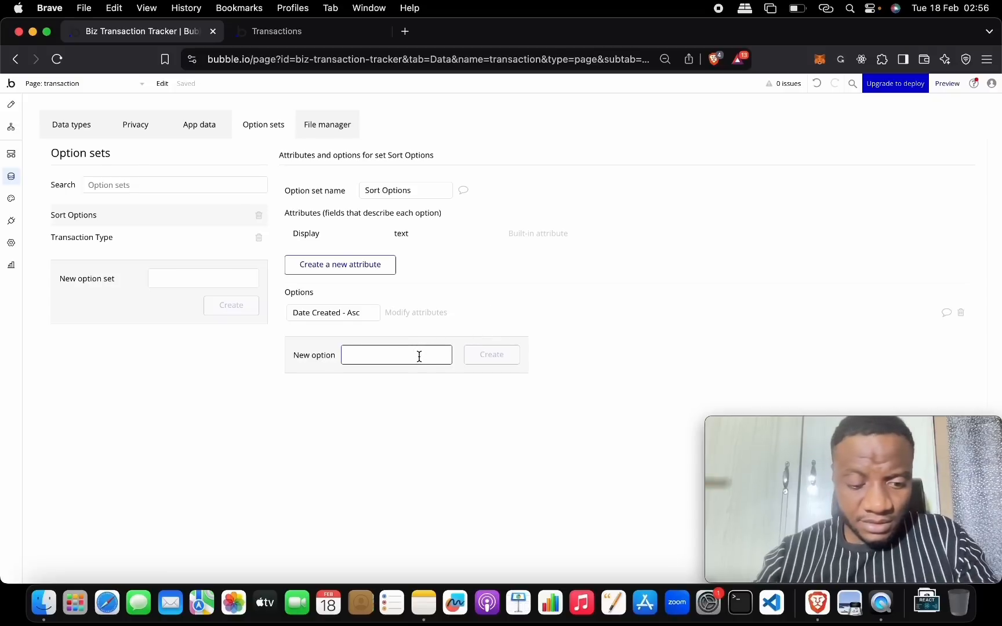
text(Date)
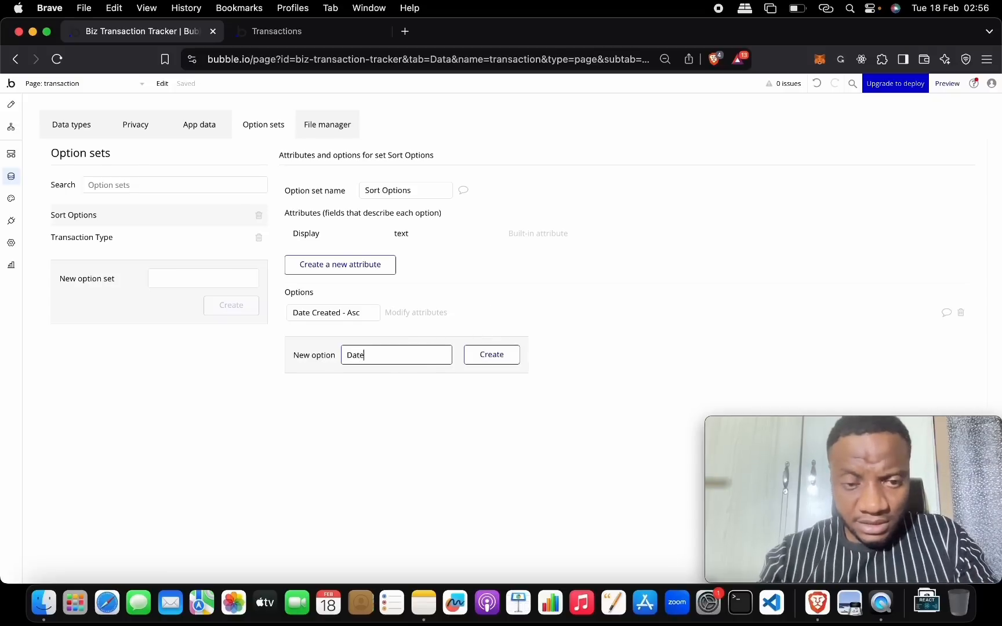
text( Created - Desc)
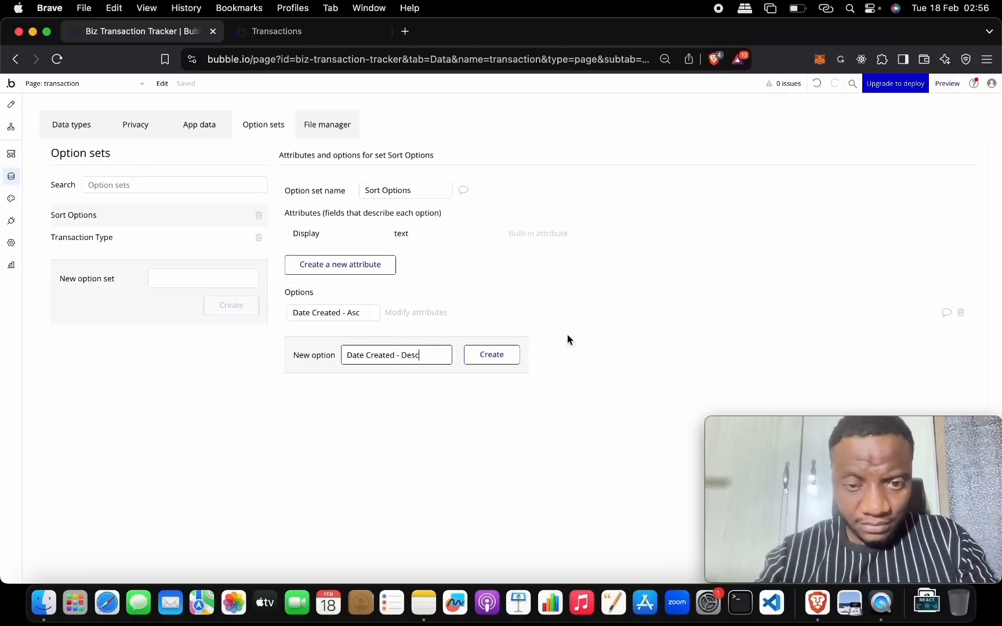
click(498, 354)
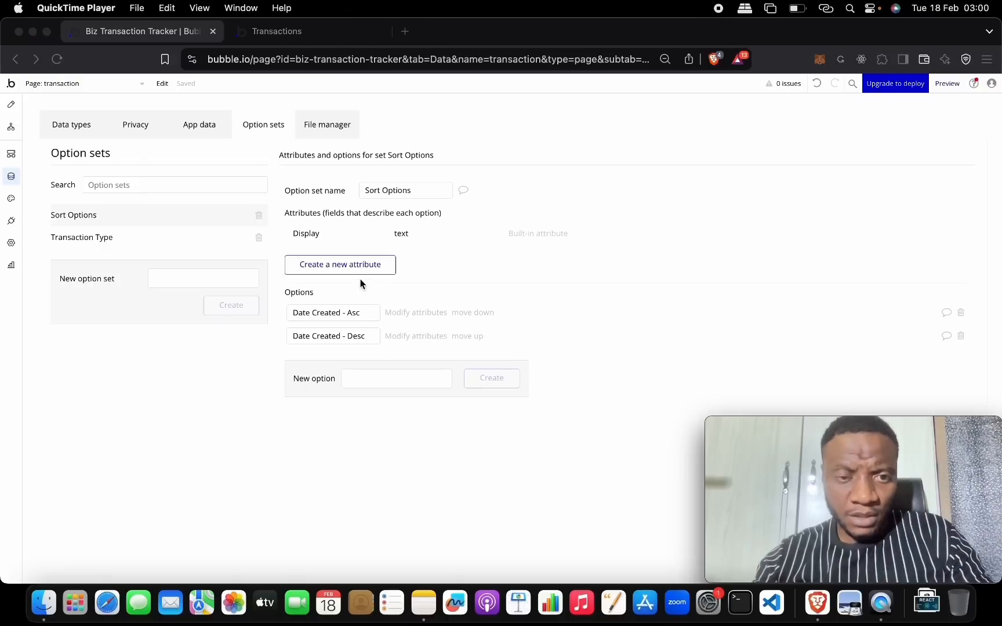
- Create a text-type attribute called Field on the Sort Options set
click(360, 265)
click(462, 171)
text(Field)
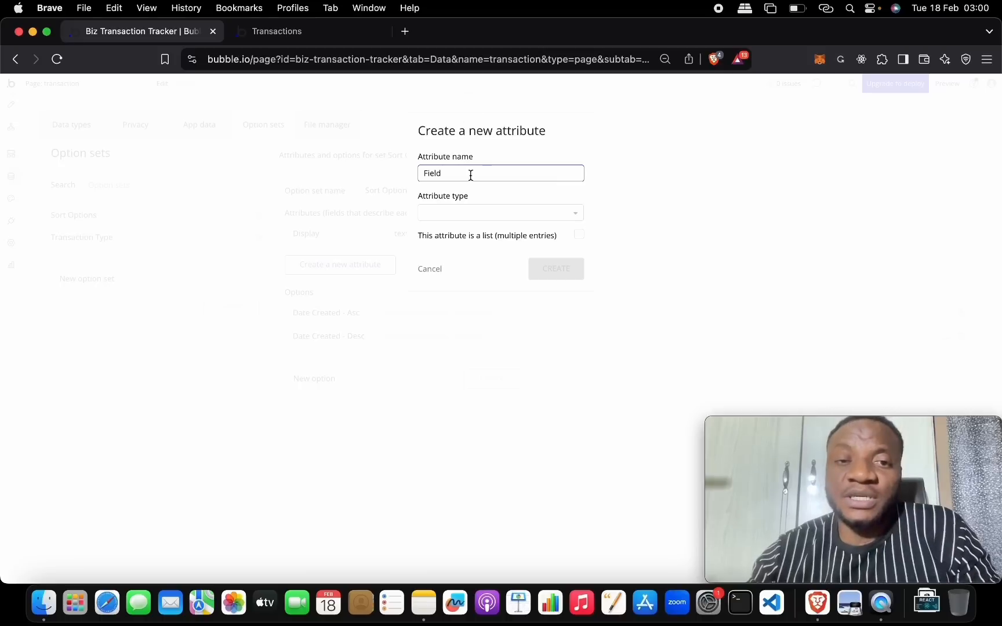
click(462, 212)
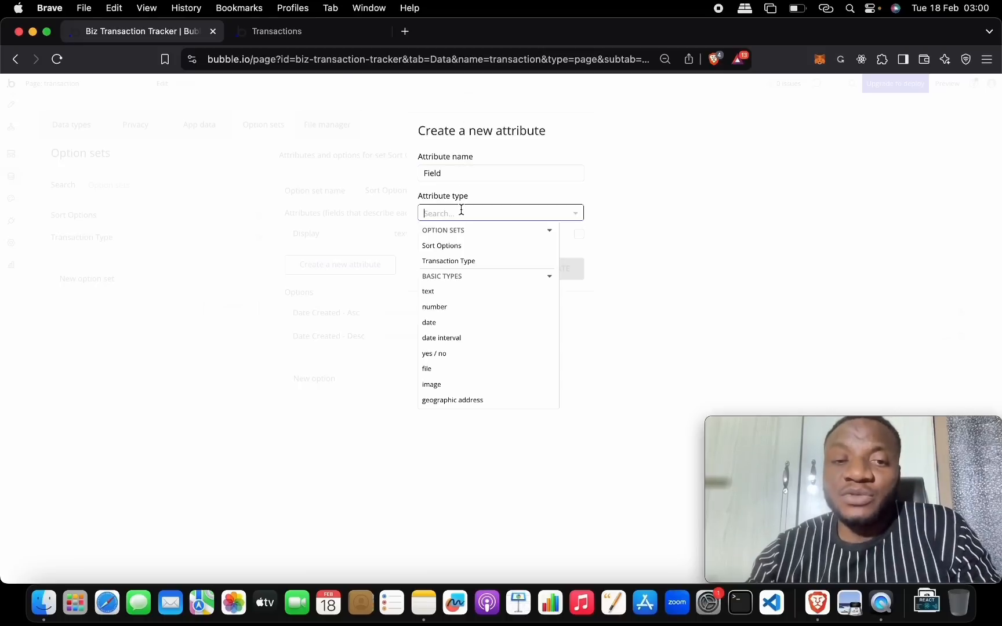
click(483, 292)
click(544, 279)
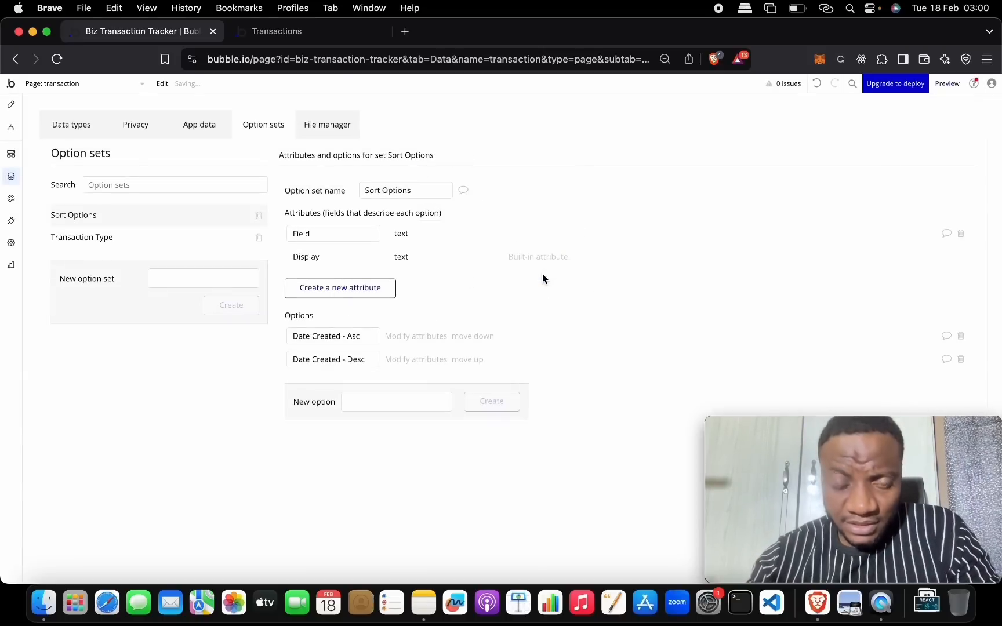
- Create a yes / no attribute called Descending on the Sort Options set
click(365, 287)
click(460, 172)
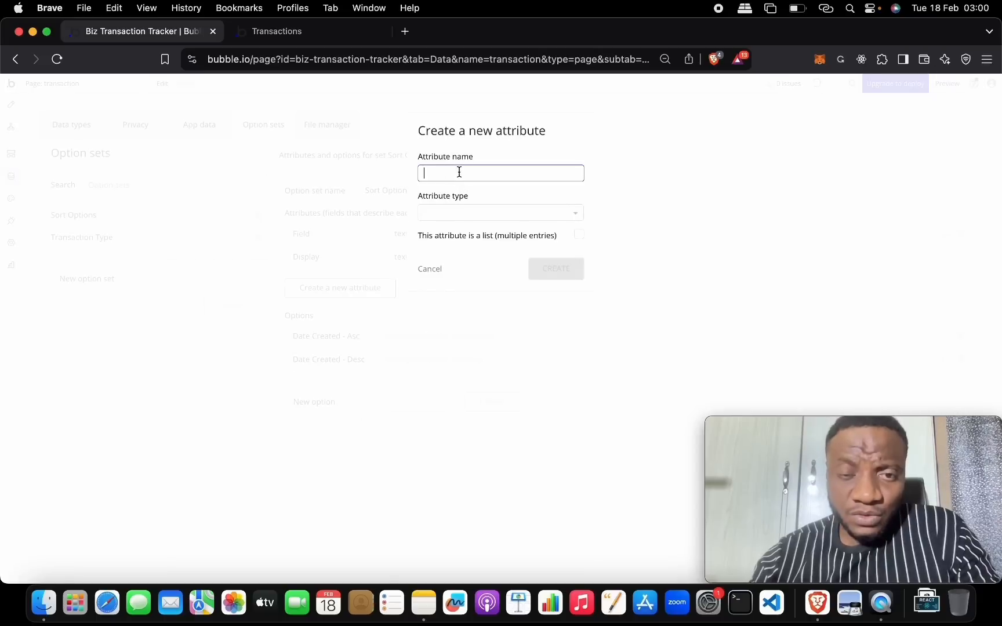
text(Descending)
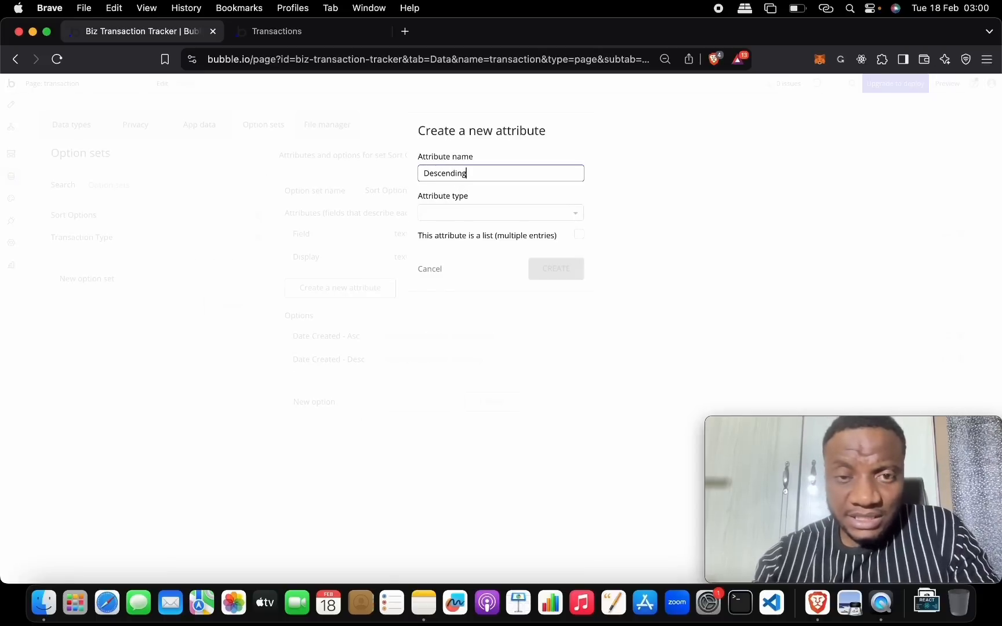
click(490, 212)
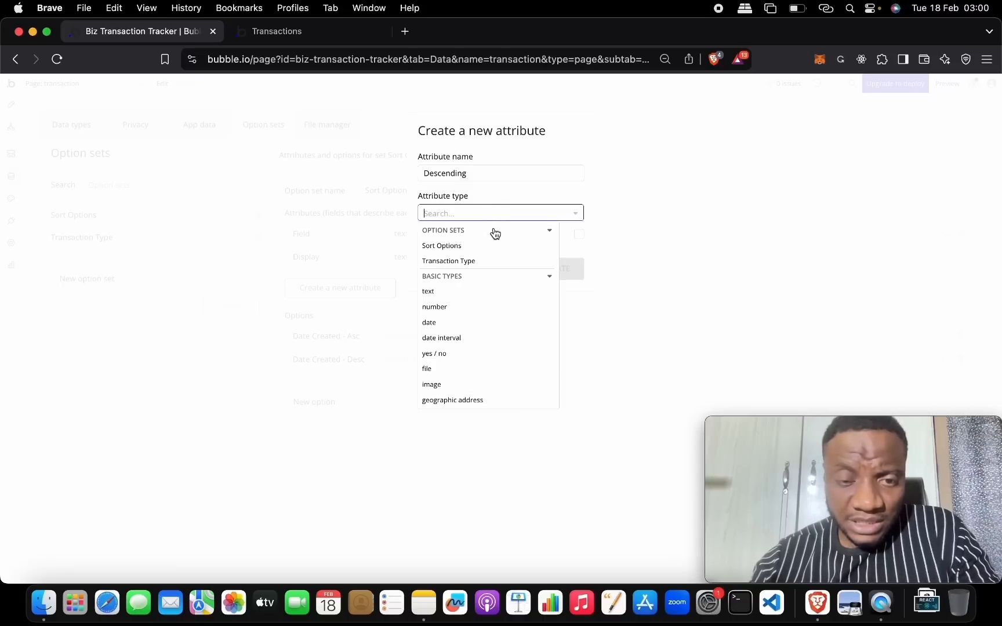
click(493, 353)
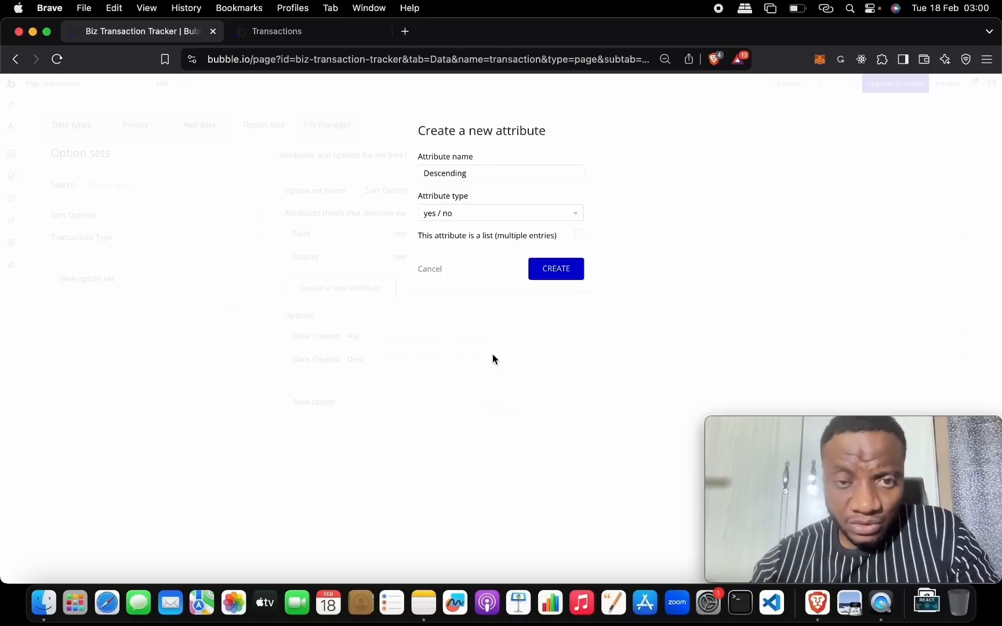
click(546, 277)
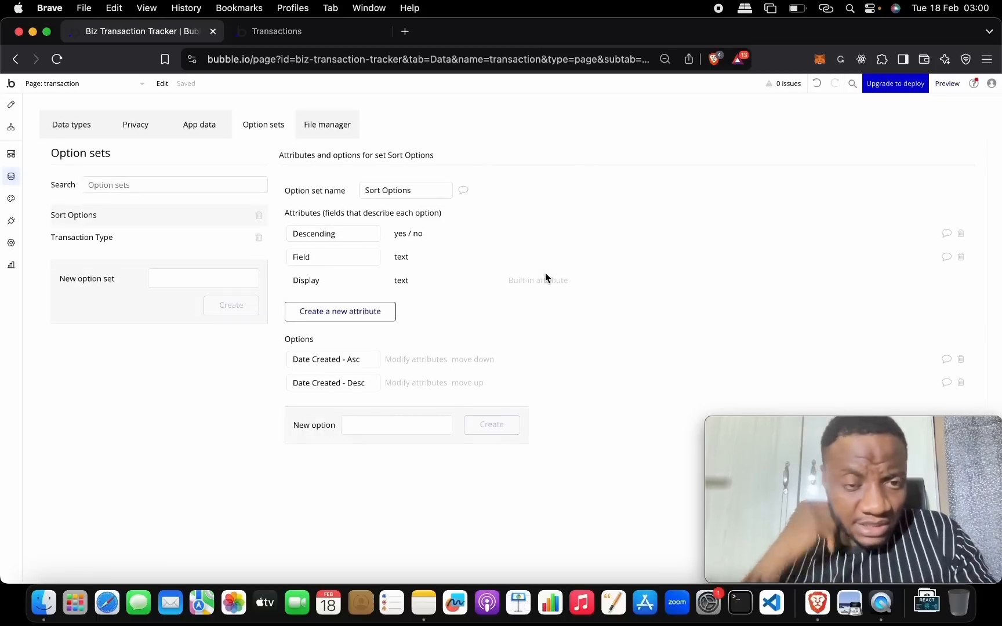
- Set Date Created - Asc's Descending to no and its Field to 'Created', and save
click(429, 361)
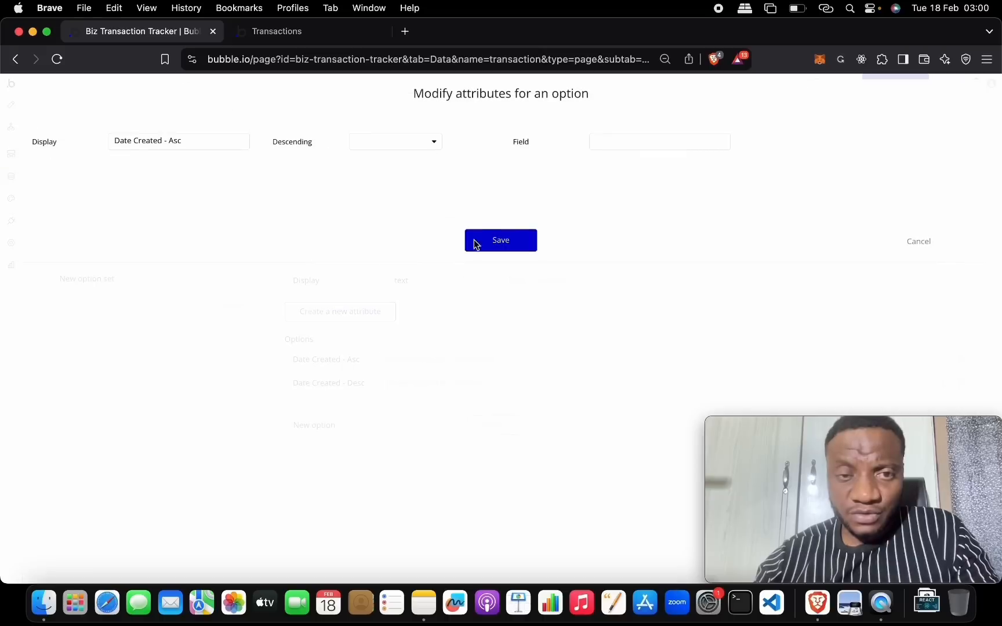
click(213, 144)
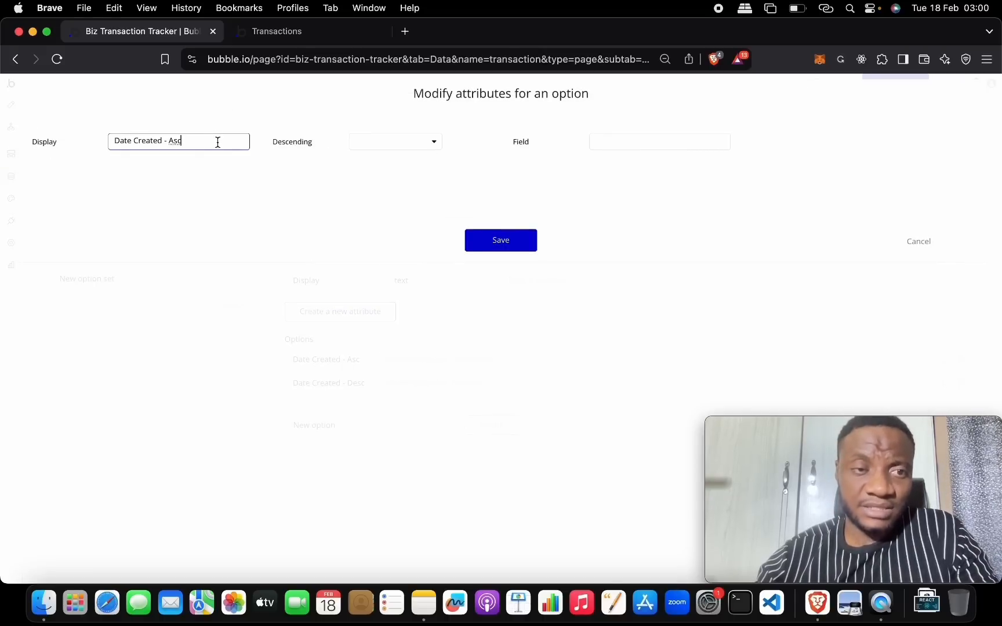
click(358, 142)
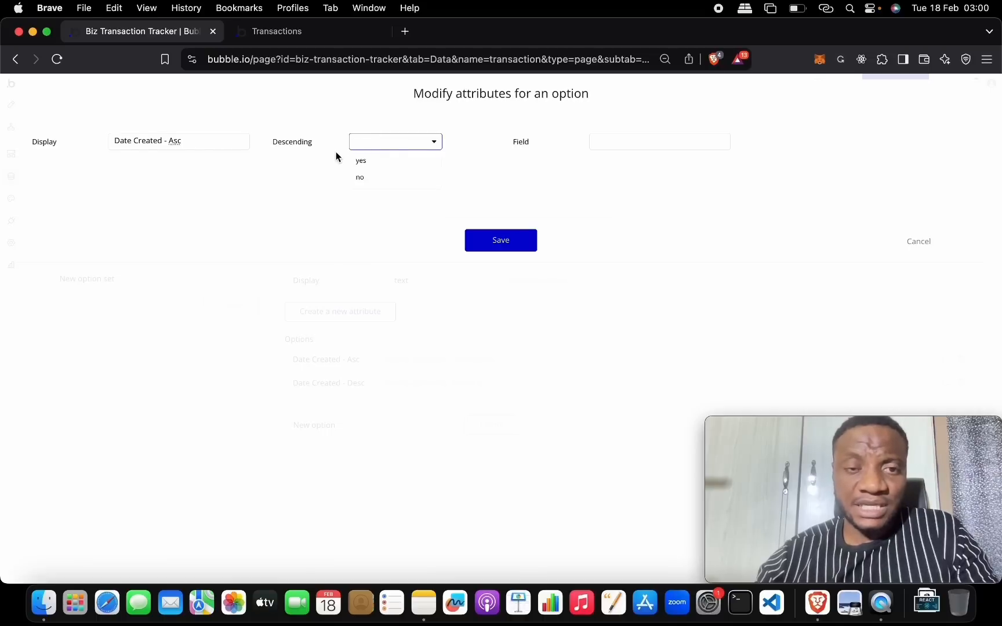
click(375, 176)
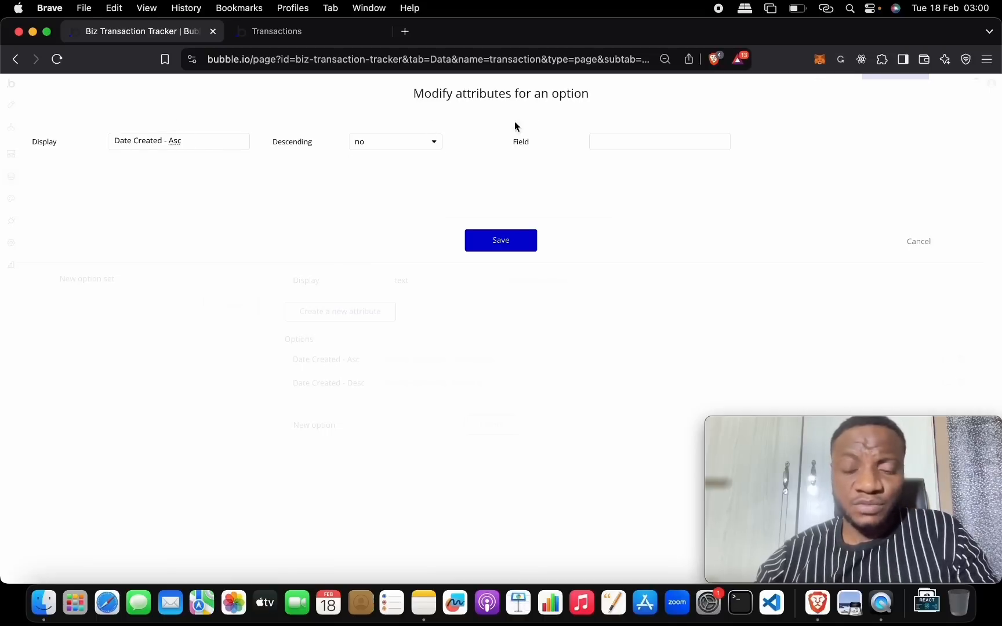
click(631, 142)
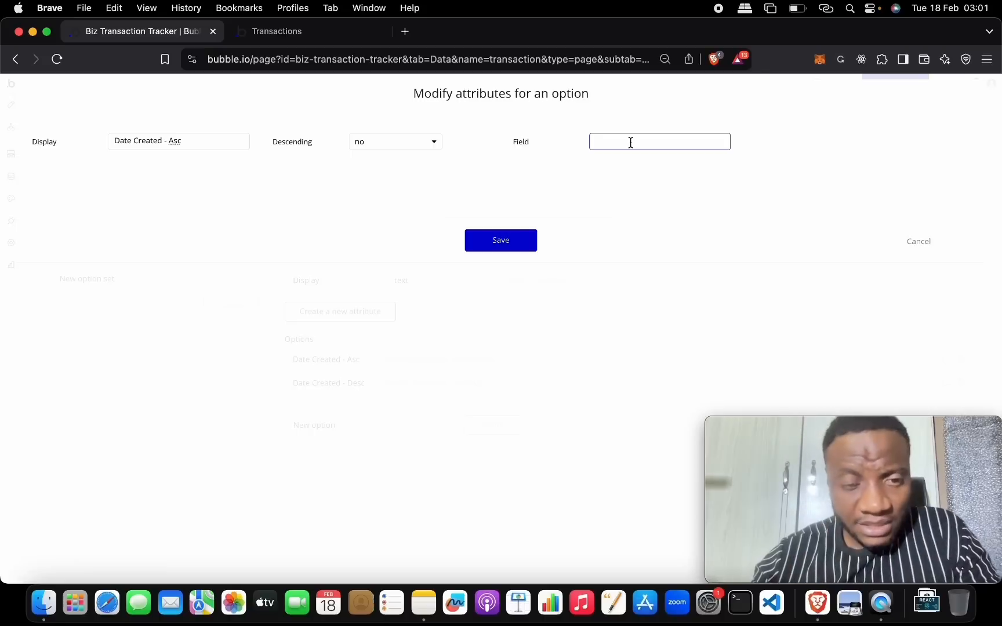
text(Created)
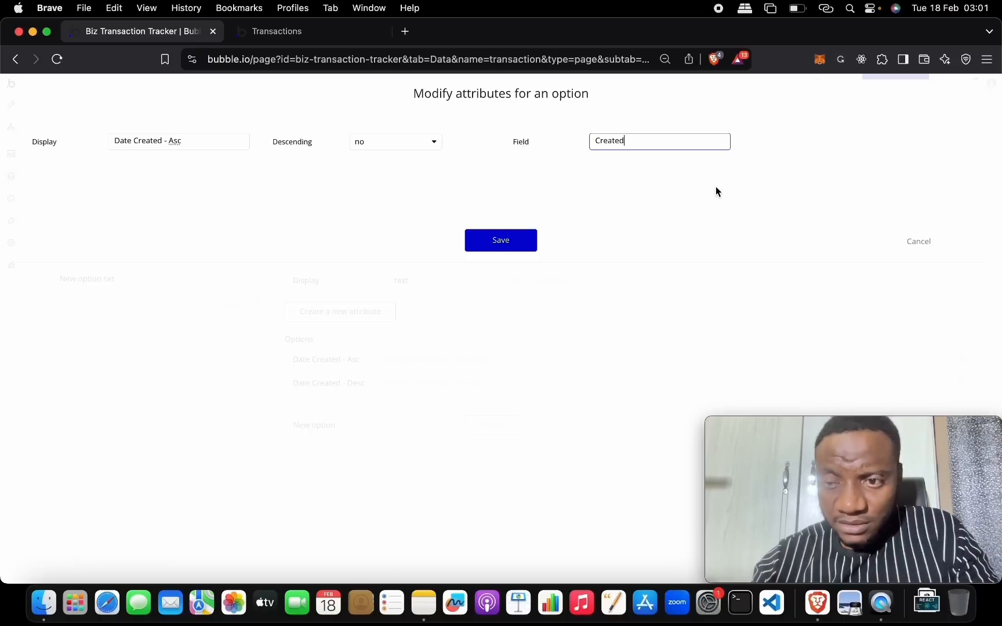
click(521, 246)
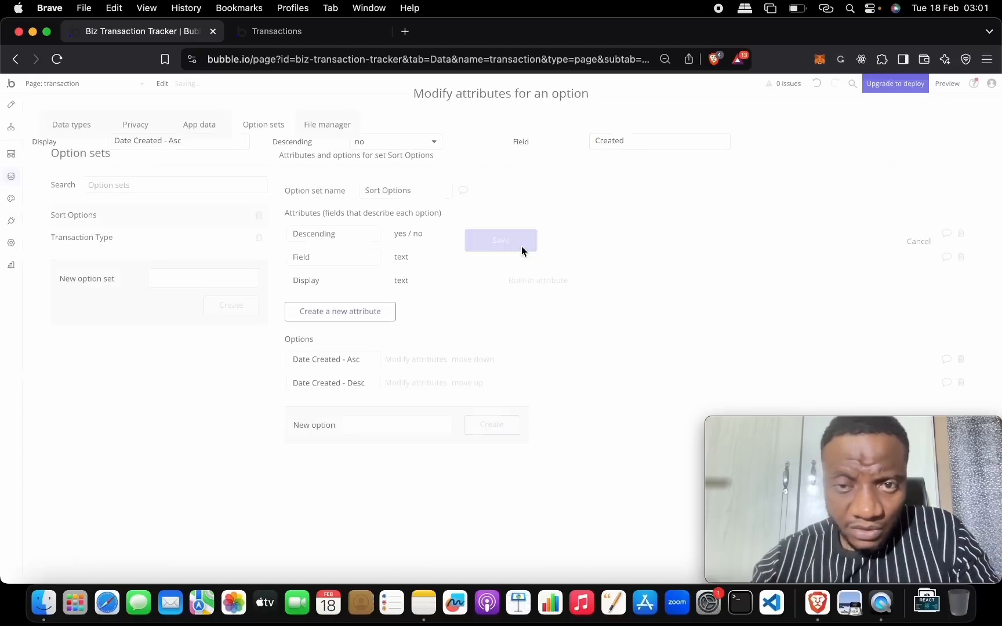
- Check the transaction data type's Created Date field name, then return to the Sort Options set
click(192, 129)
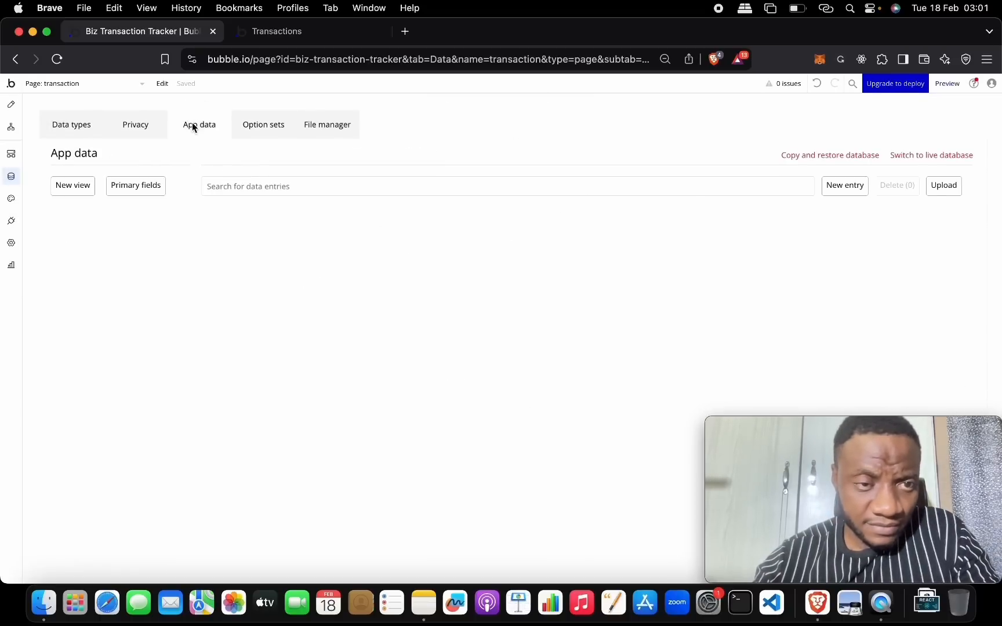
click(74, 132)
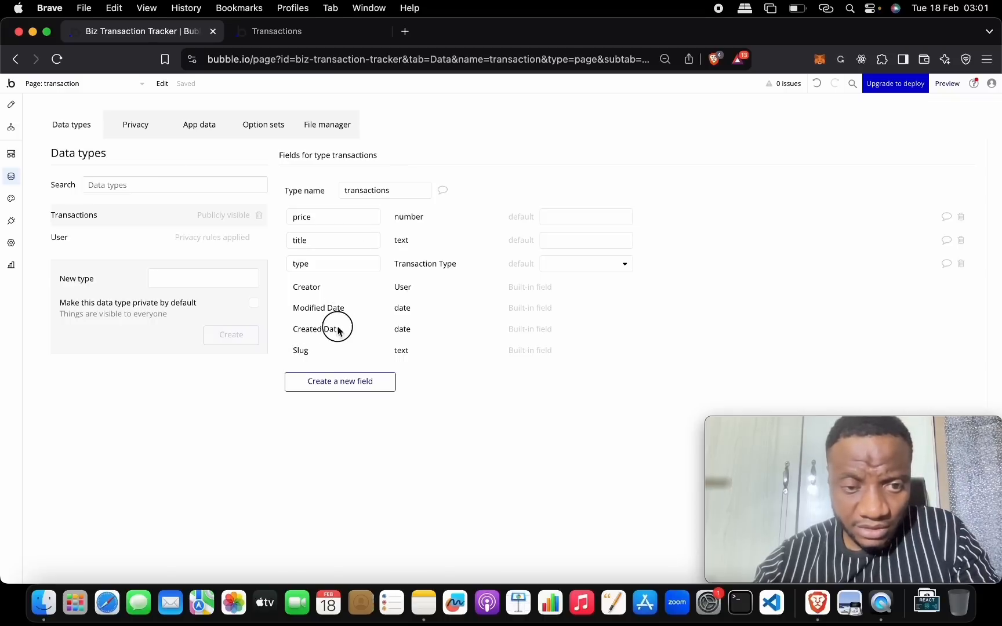
click(216, 131)
click(258, 127)
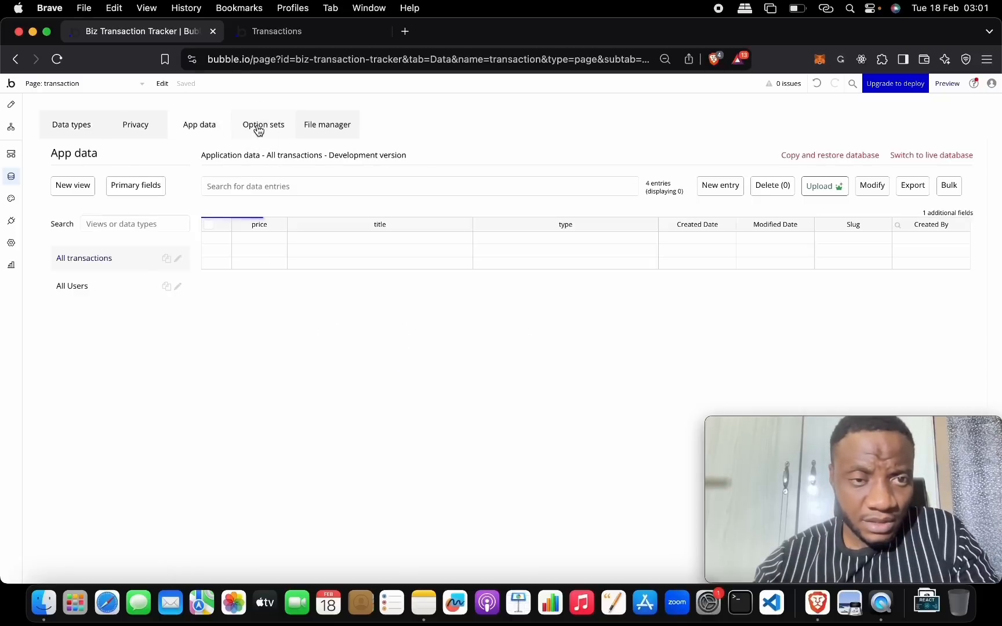
click(399, 359)
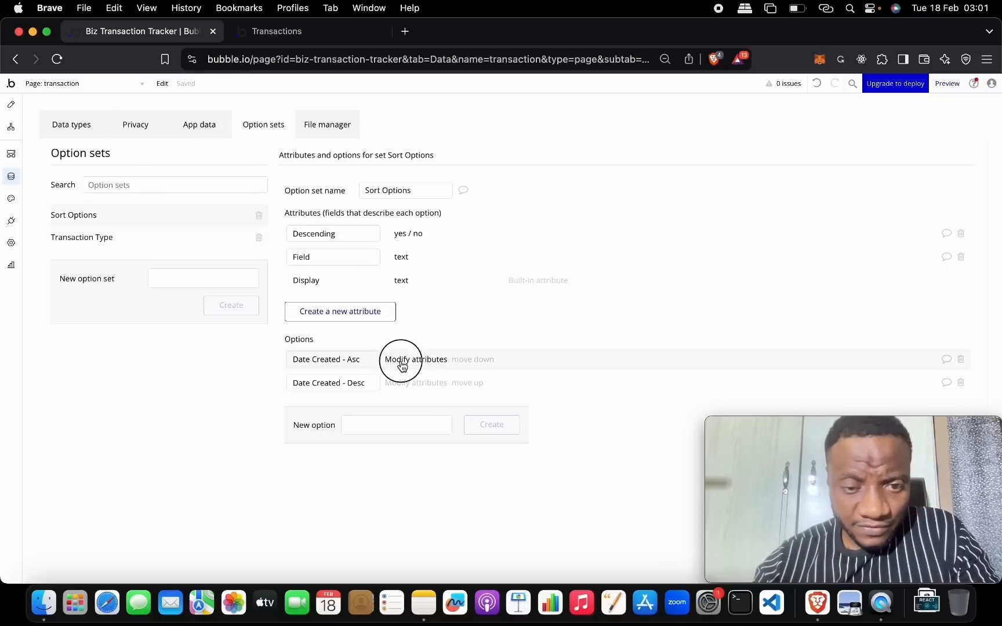
- Change Date Created - Asc's Field to 'Created Date' and save
click(625, 145)
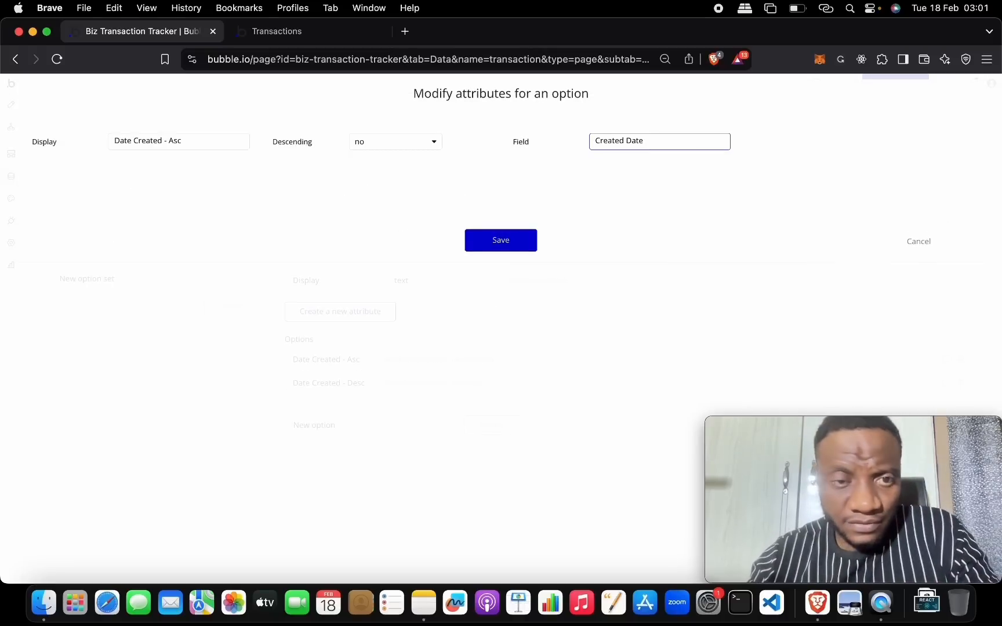
text(Date)
key(super+a)
key(super+c)
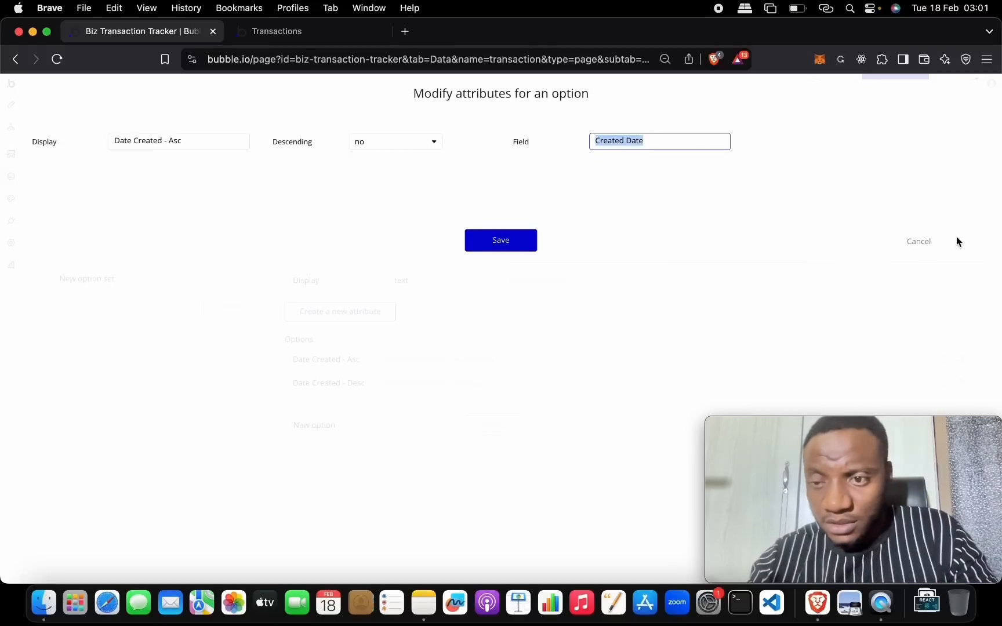
click(533, 238)
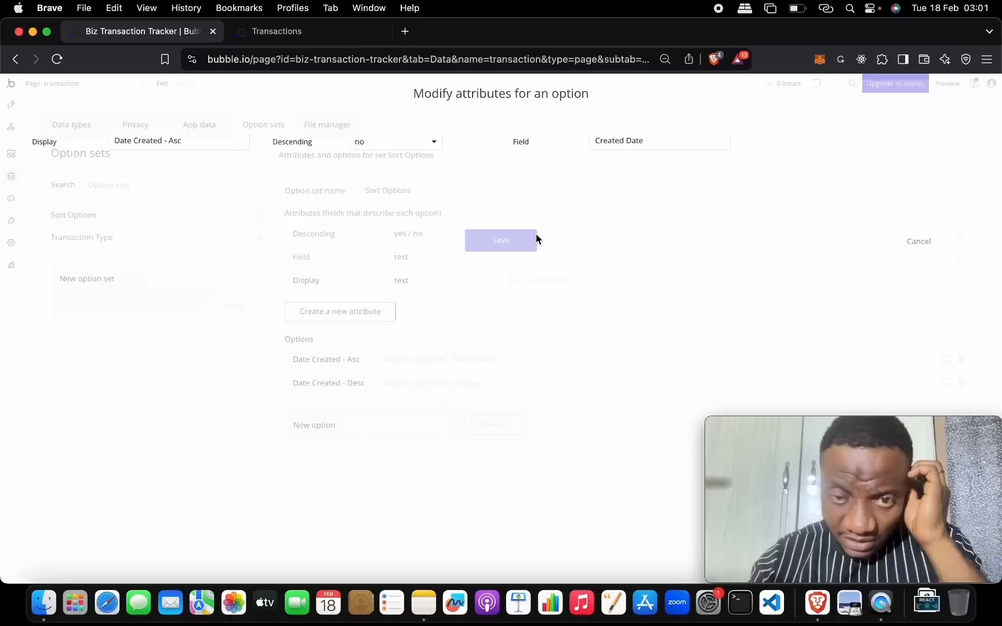
- Set Date Created - Desc's Field to 'Created Date' and Descending to yes, and save
click(403, 388)
click(631, 144)
key(super+v)
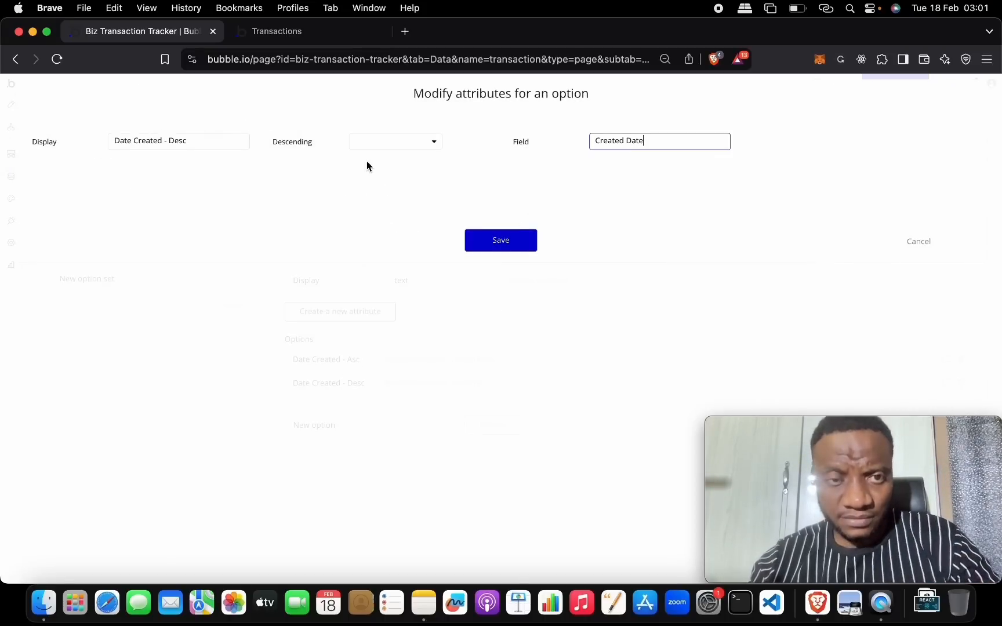
click(377, 147)
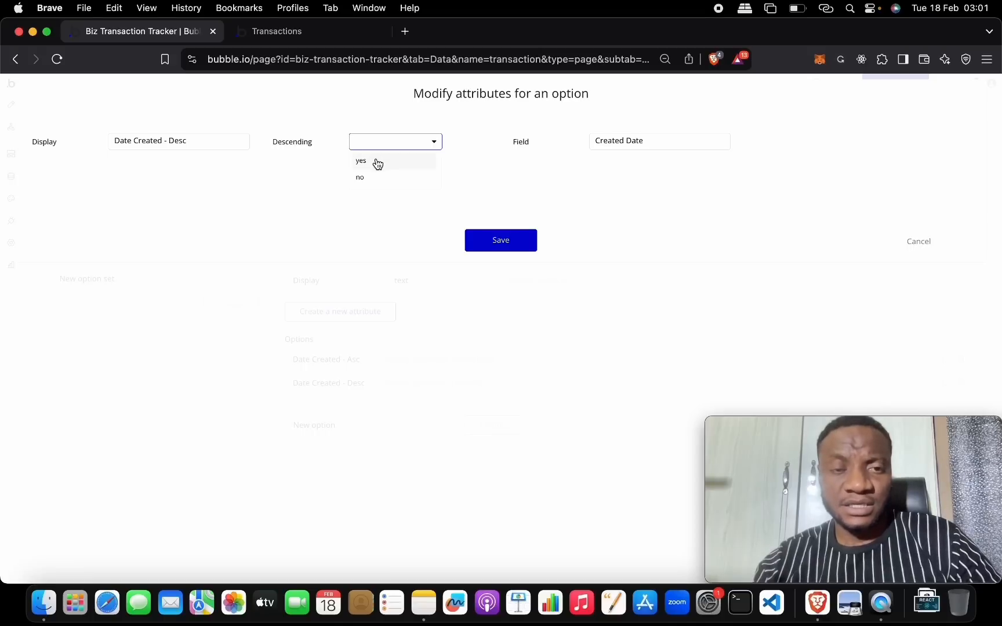
click(376, 162)
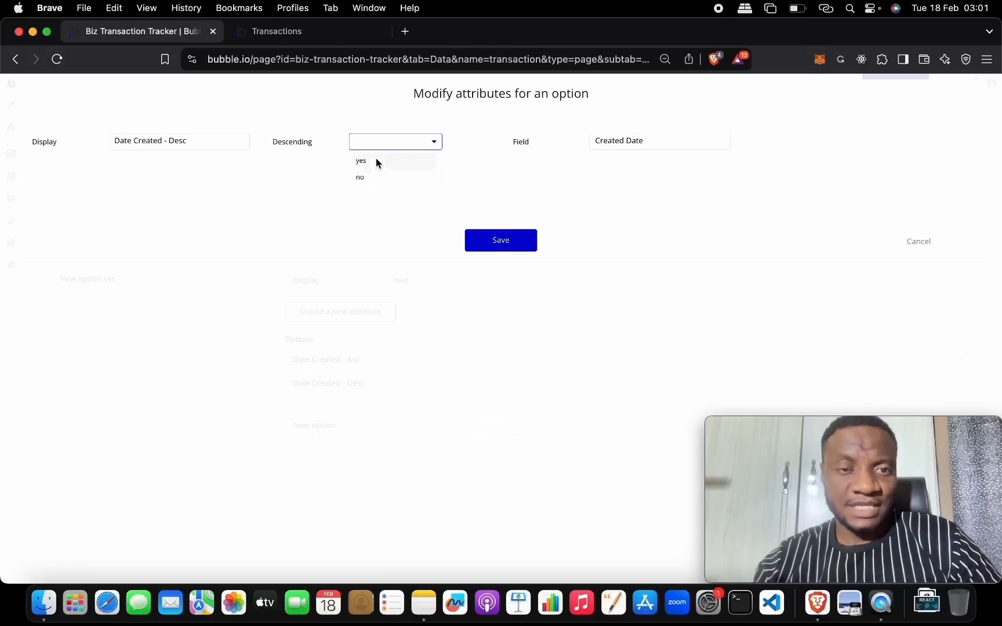
click(501, 240)
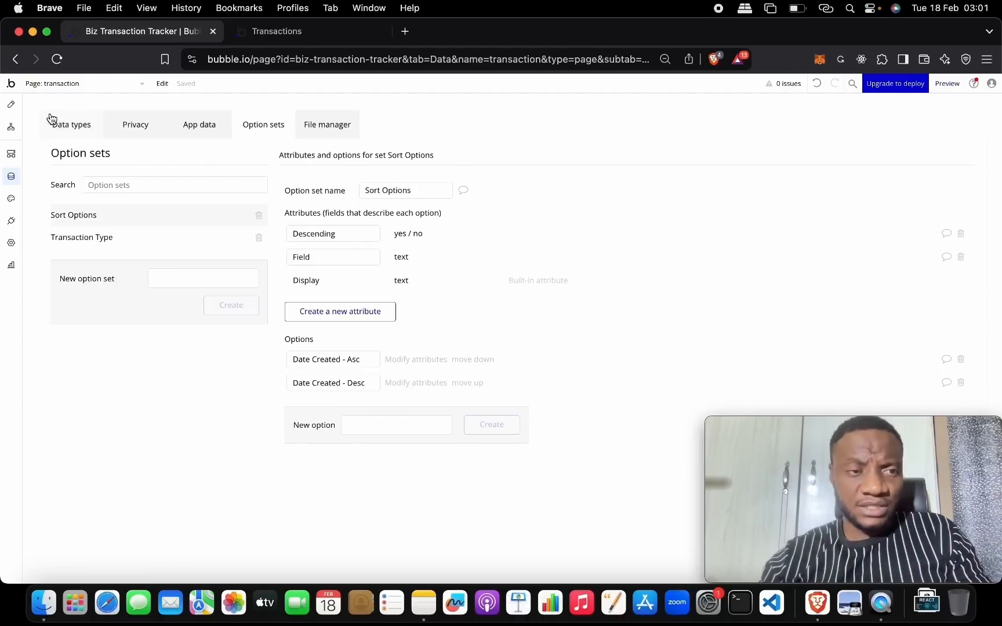
- Switch the Sort dropdown to dynamic choices of type Sort Options, sourced from All Sort Options
click(11, 105)
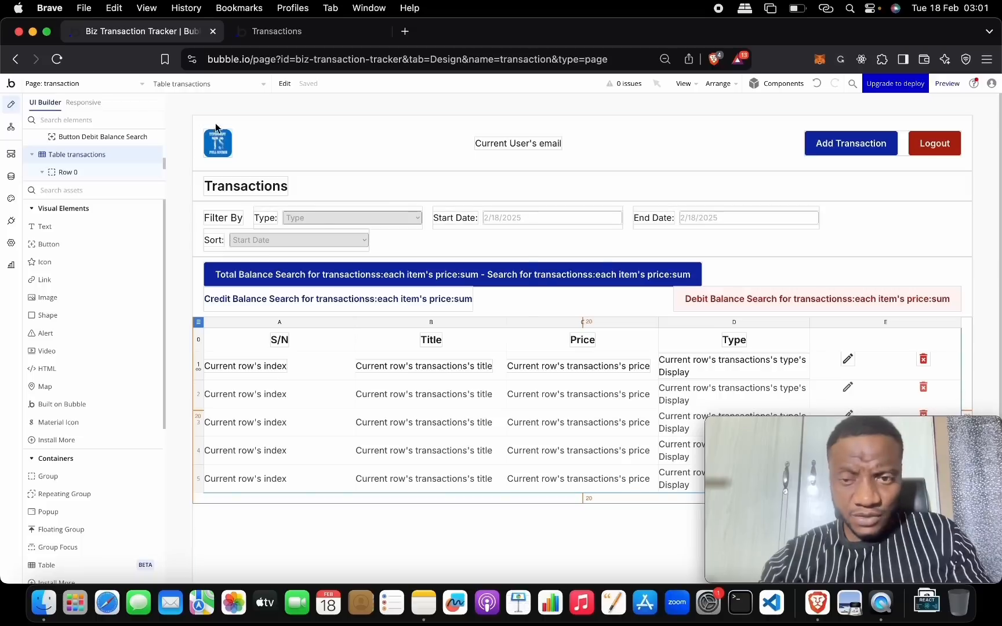
double_click(280, 237)
click(571, 197)
click(577, 242)
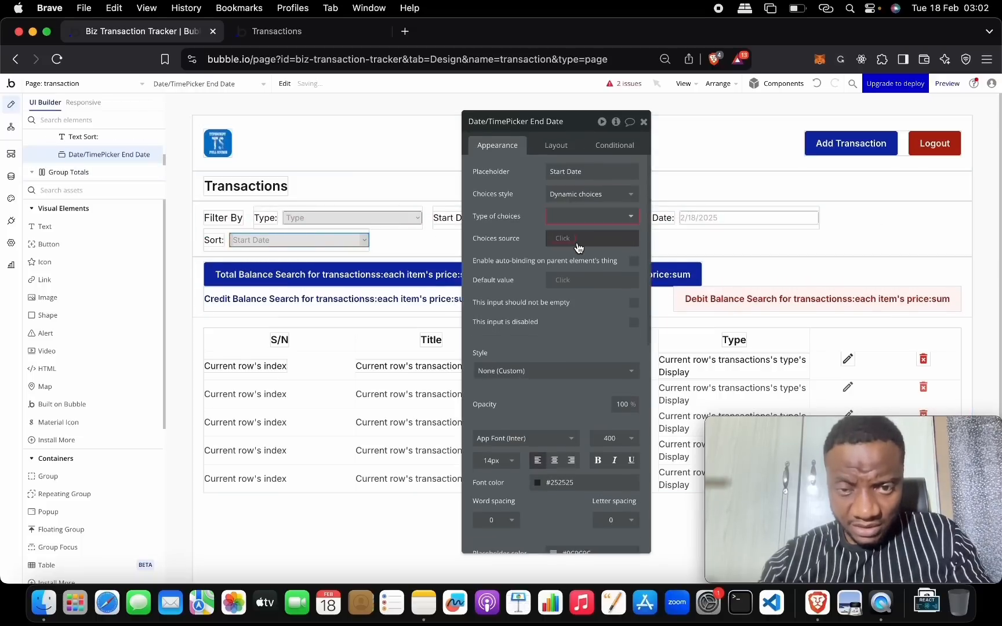
click(574, 222)
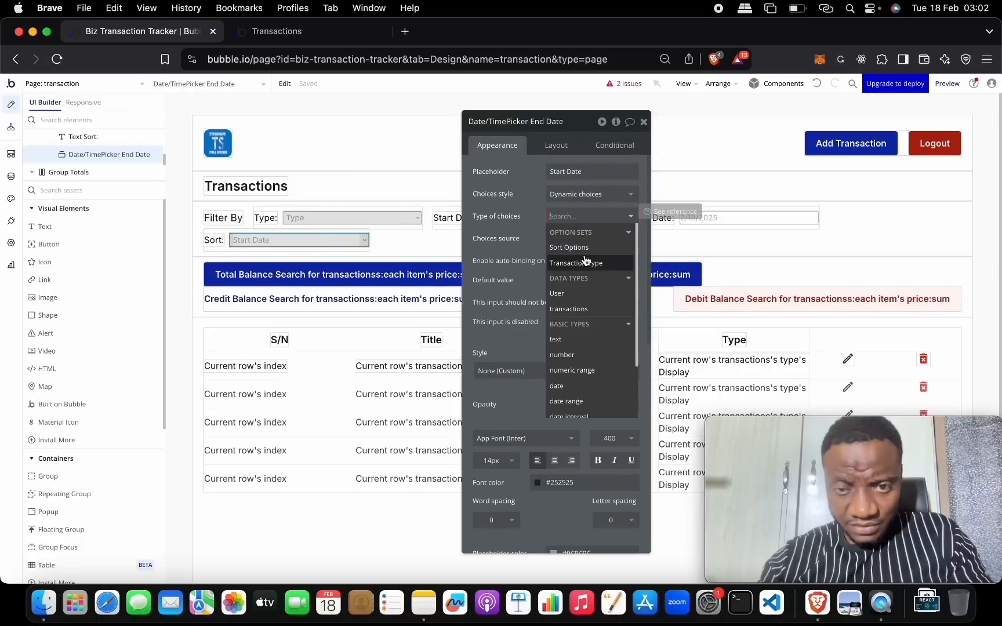
click(585, 248)
click(562, 239)
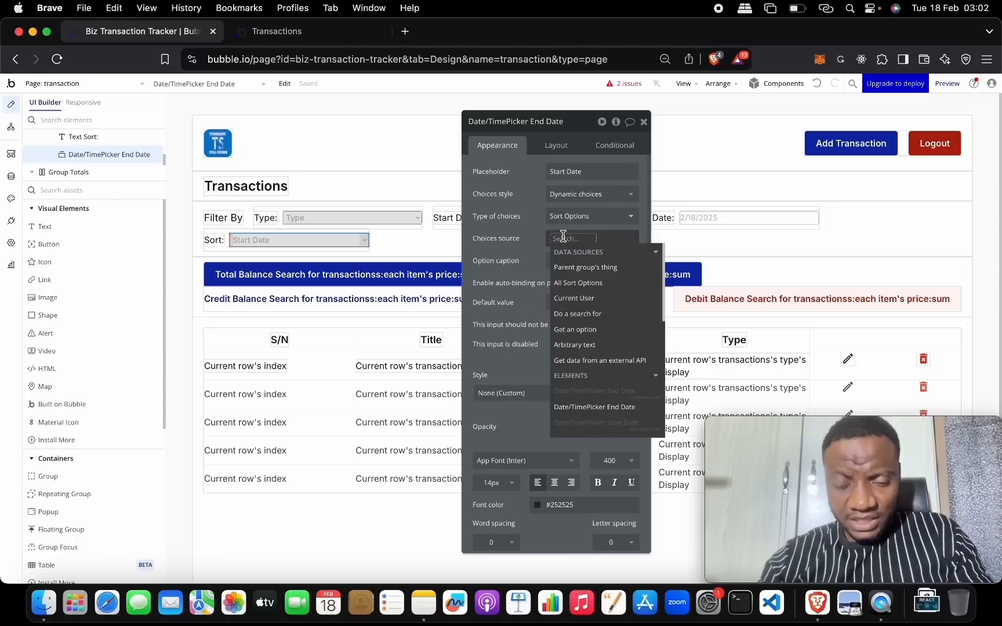
click(598, 283)
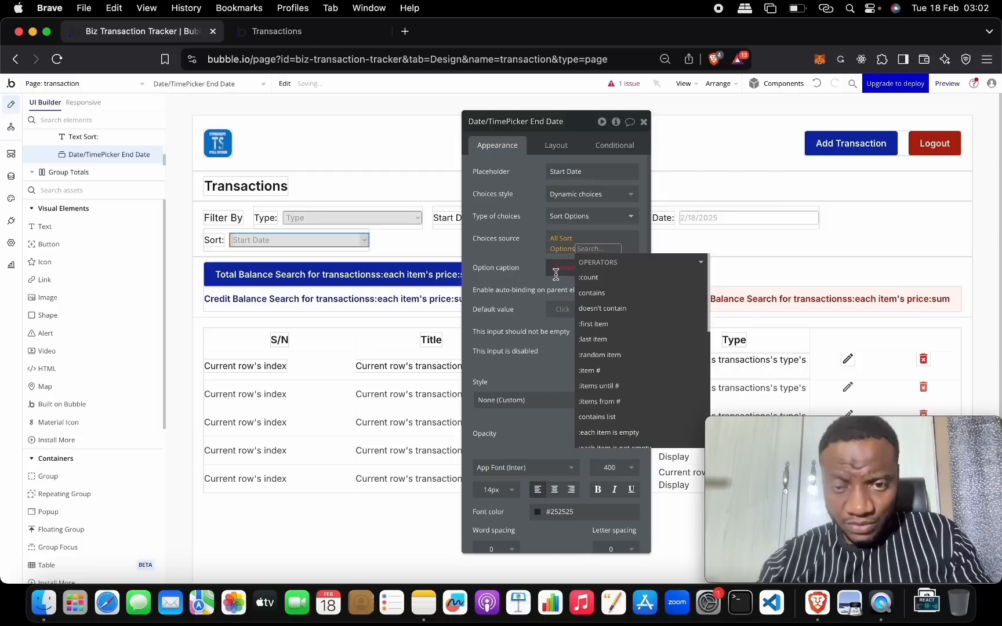
click(540, 254)
- Caption the choices by Display, default to Date Created - Desc, and mark it 'should not be empty'
click(571, 262)
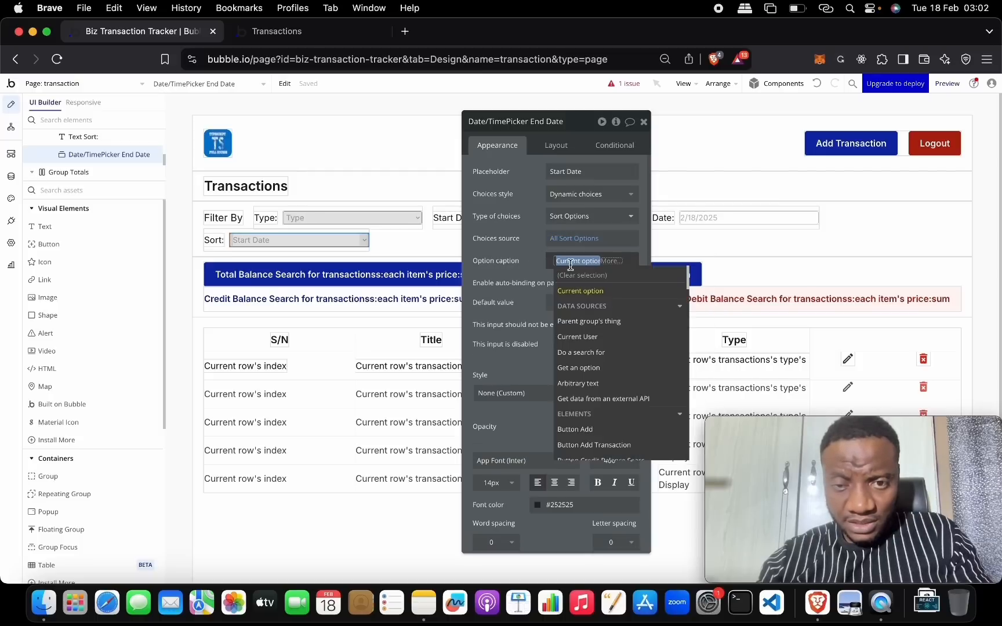
click(617, 291)
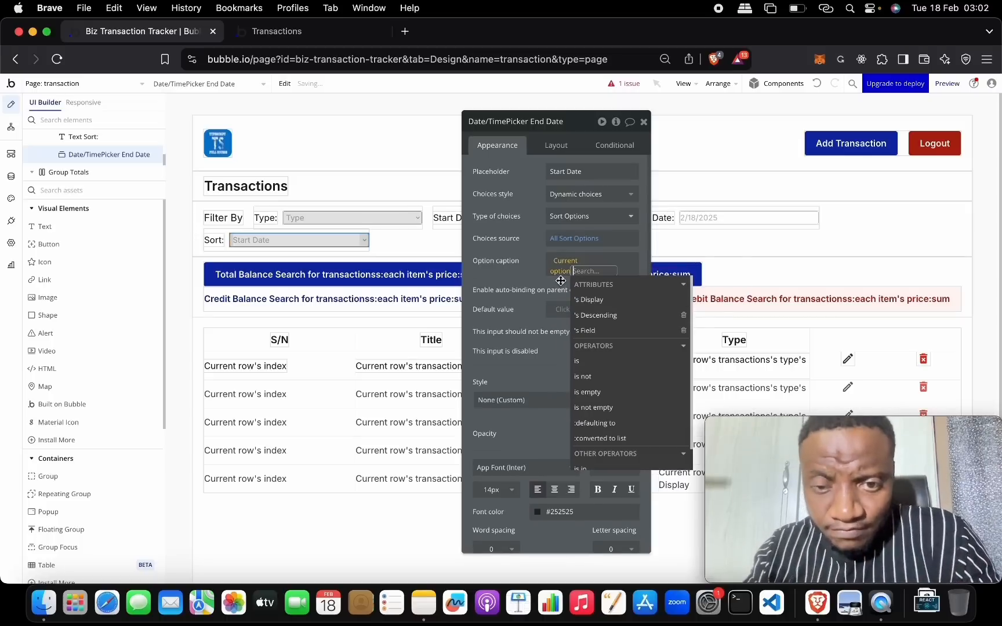
click(588, 300)
click(536, 269)
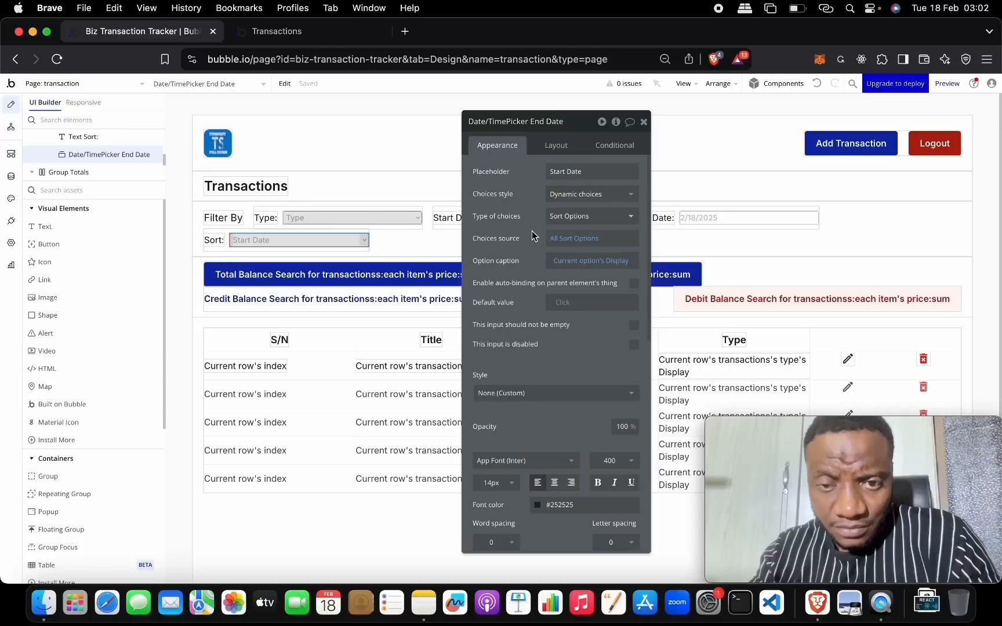
click(565, 302)
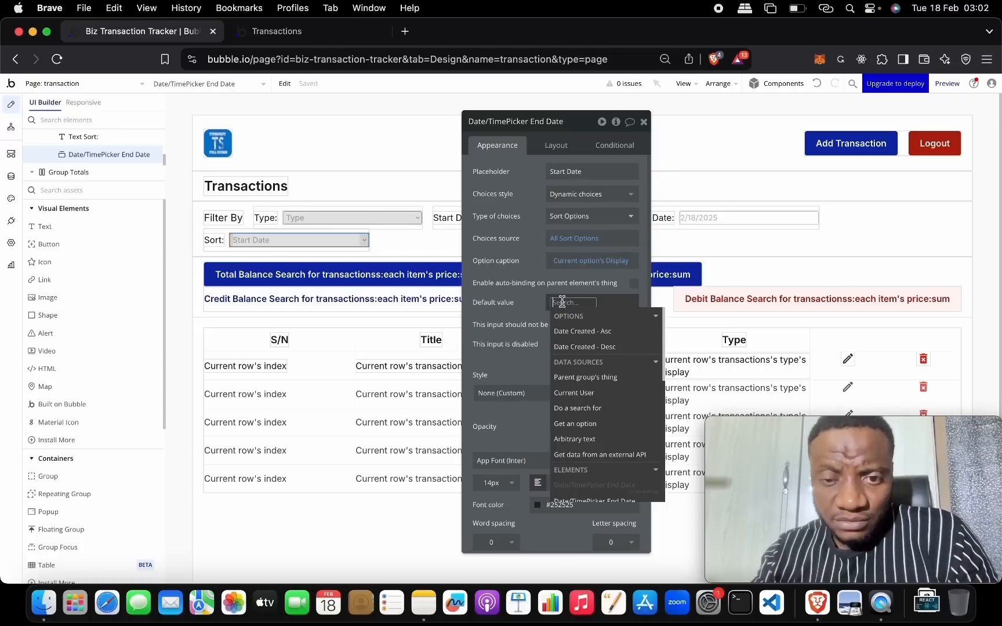
click(612, 346)
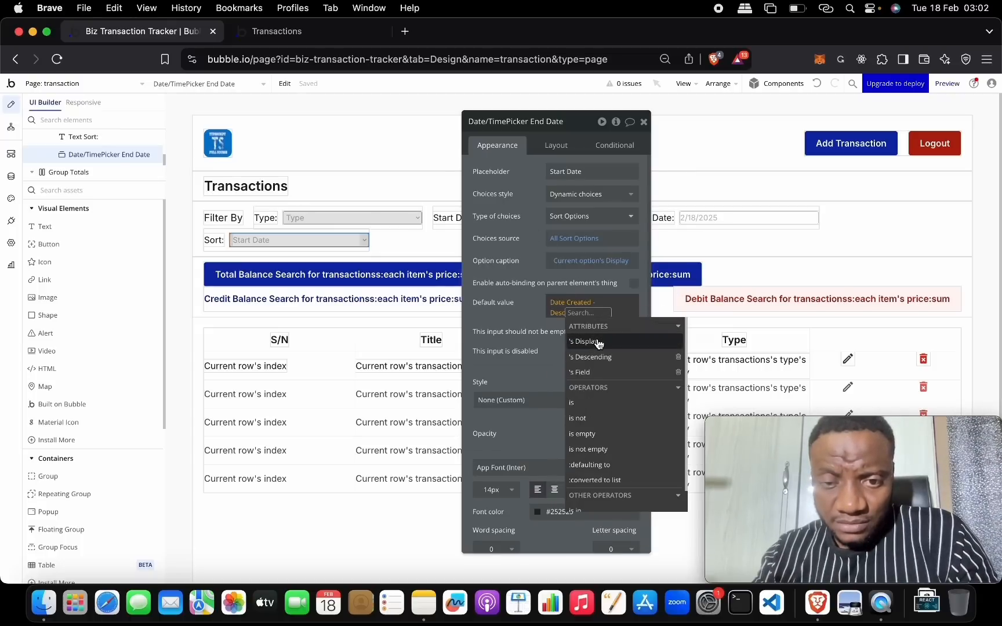
click(529, 314)
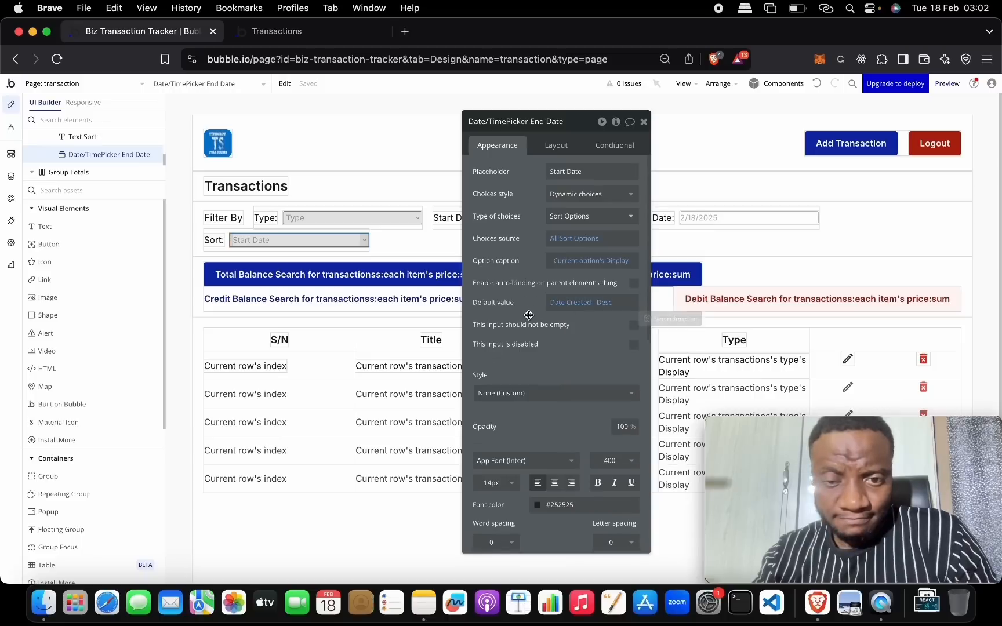
click(634, 326)
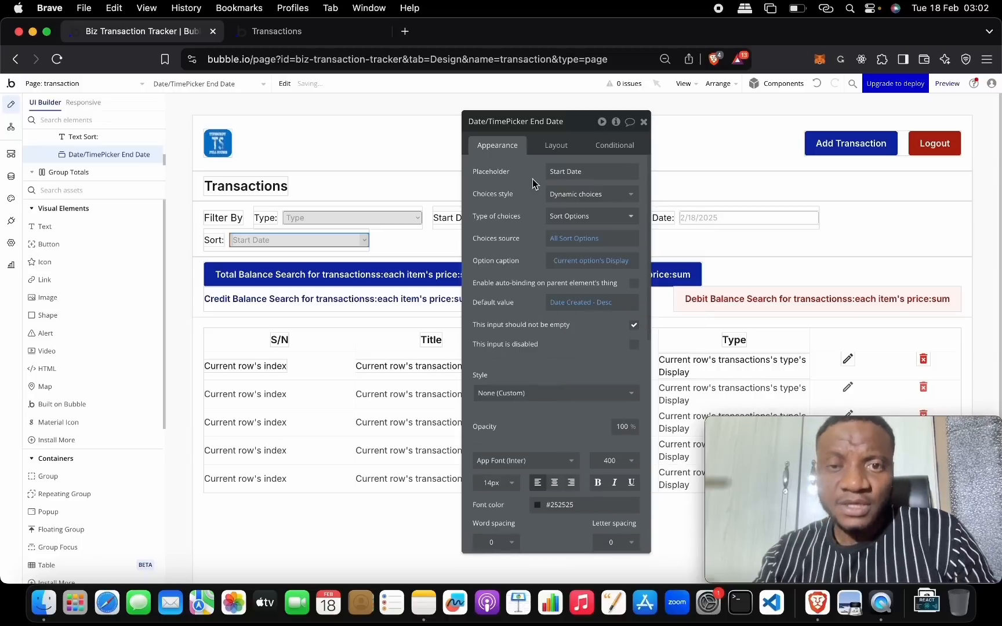
click(644, 121)
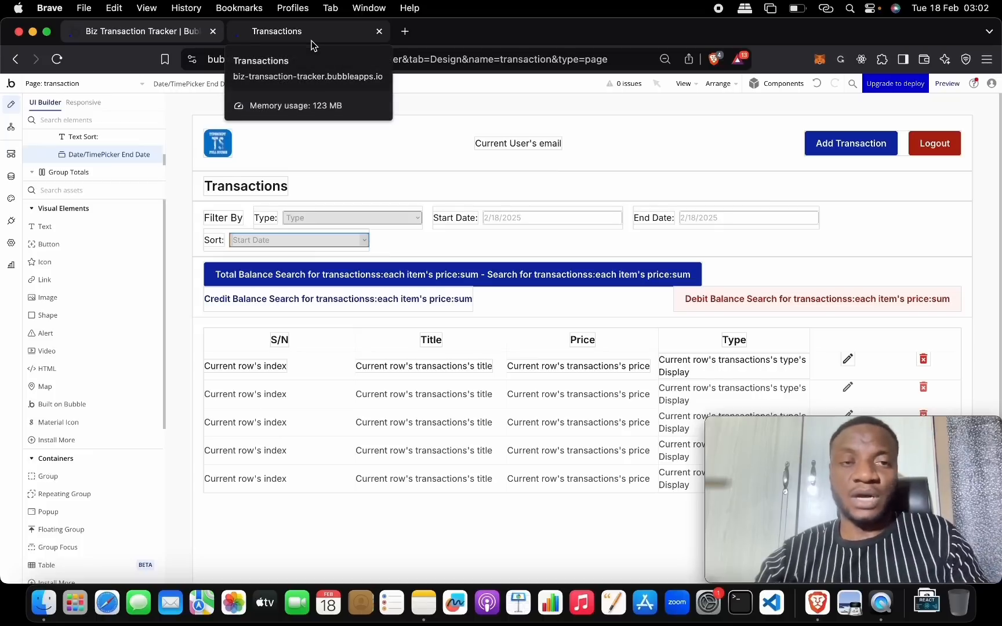
- In the reloaded live app, confirm Sort lists both Date Created options and set start date February 16
click(311, 41)
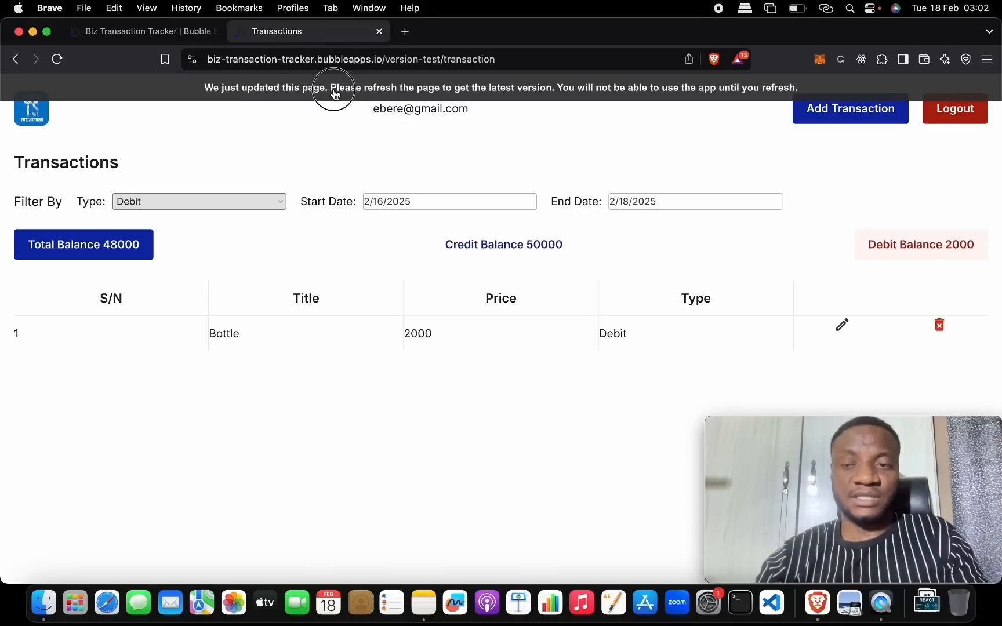
key(super+r)
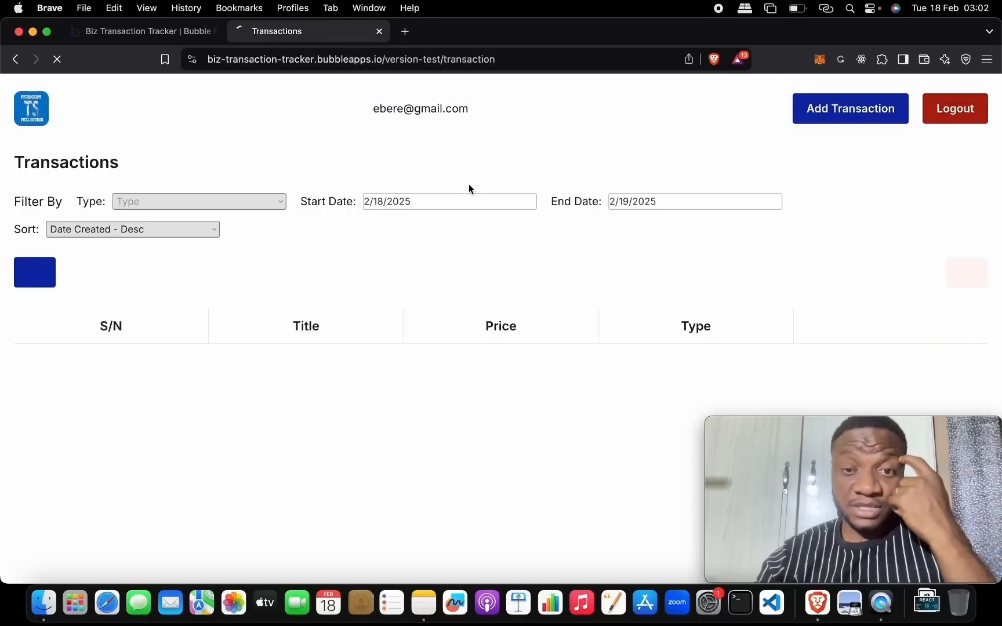
click(179, 231)
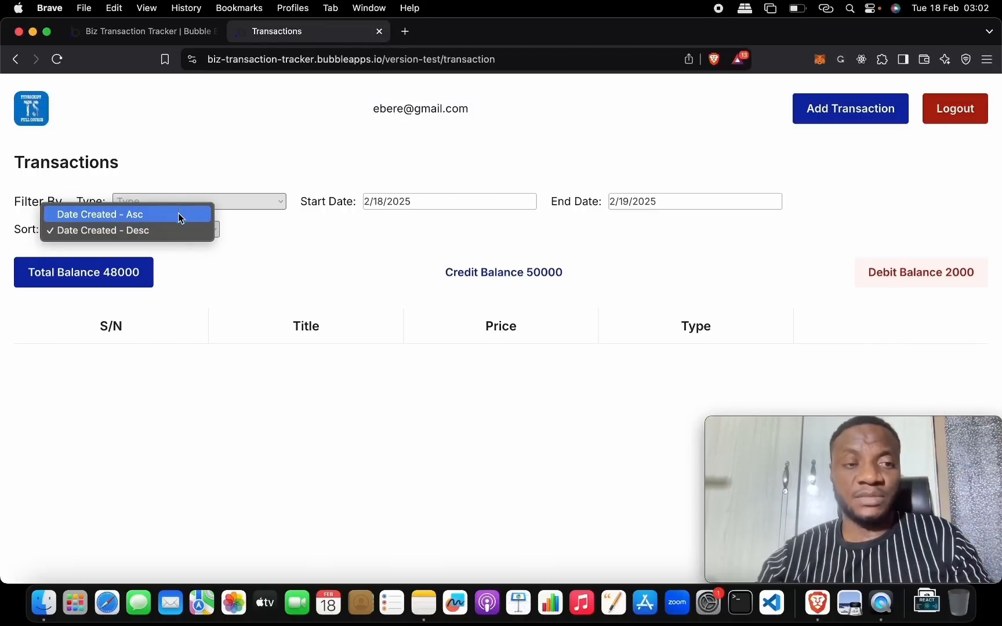
click(399, 211)
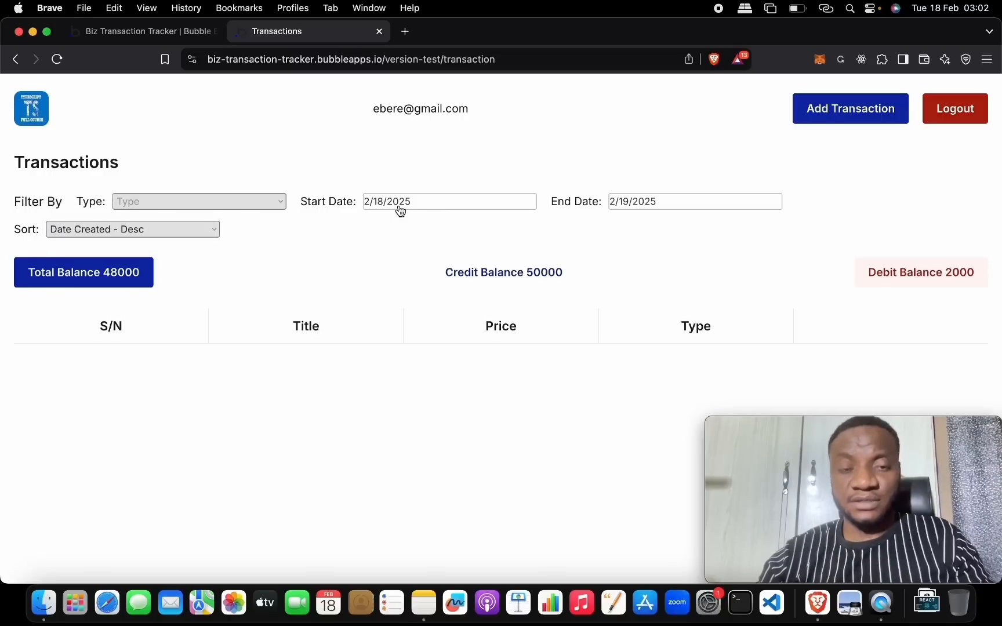
click(399, 211)
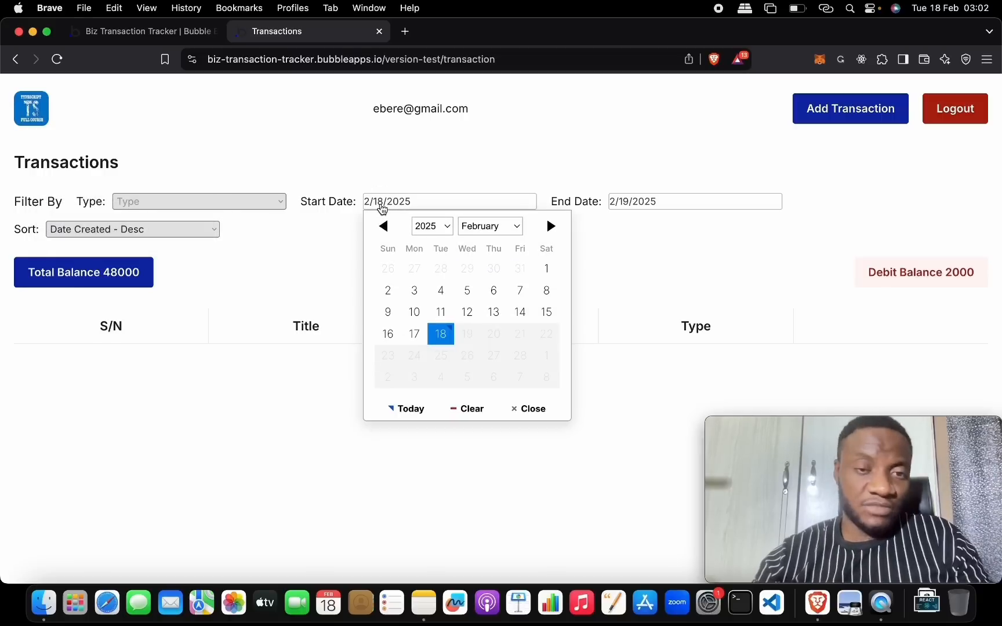
click(390, 330)
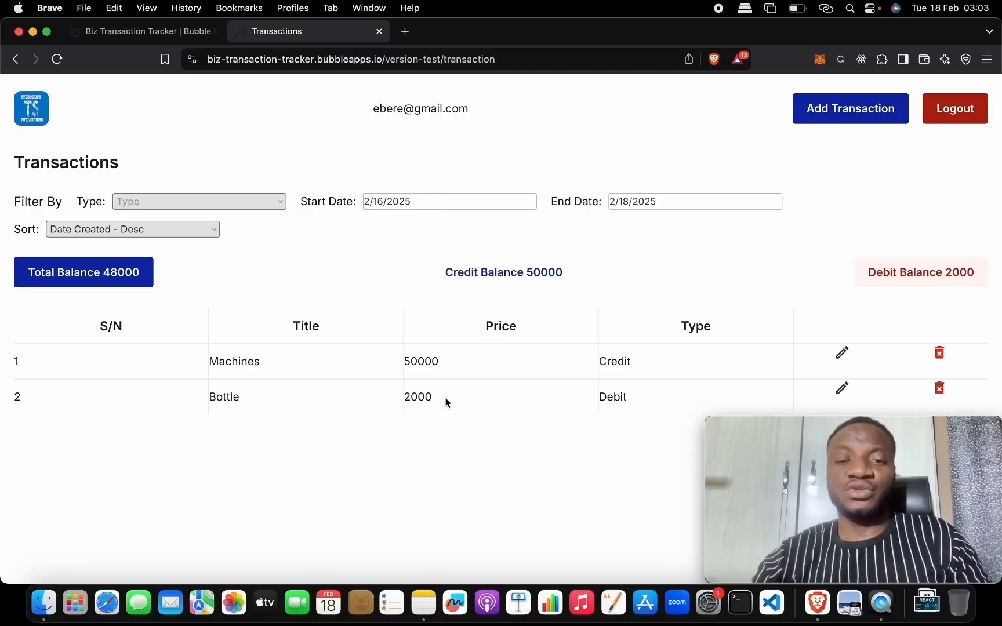
click(187, 29)
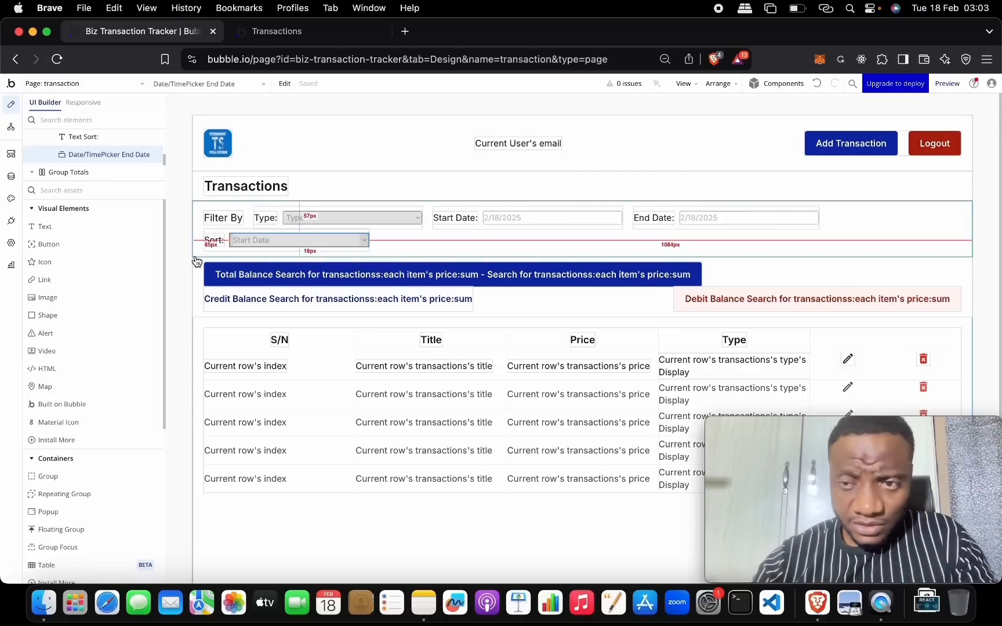
- Select the Table transactions element and open its 'Search for transactionss' data source settings
scroll(192, 259, down, 1)
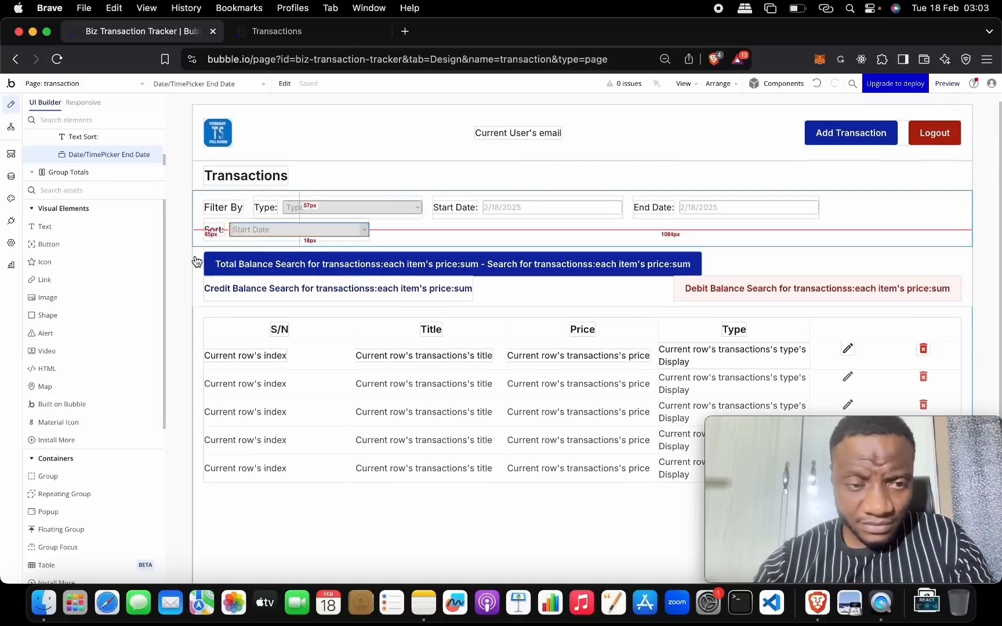
double_click(199, 310)
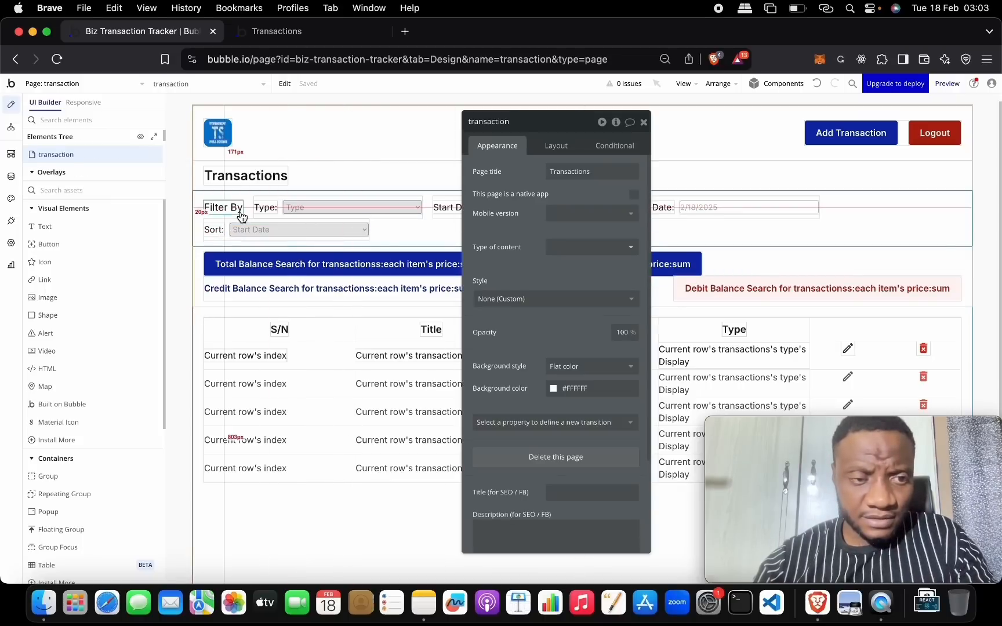
click(198, 270)
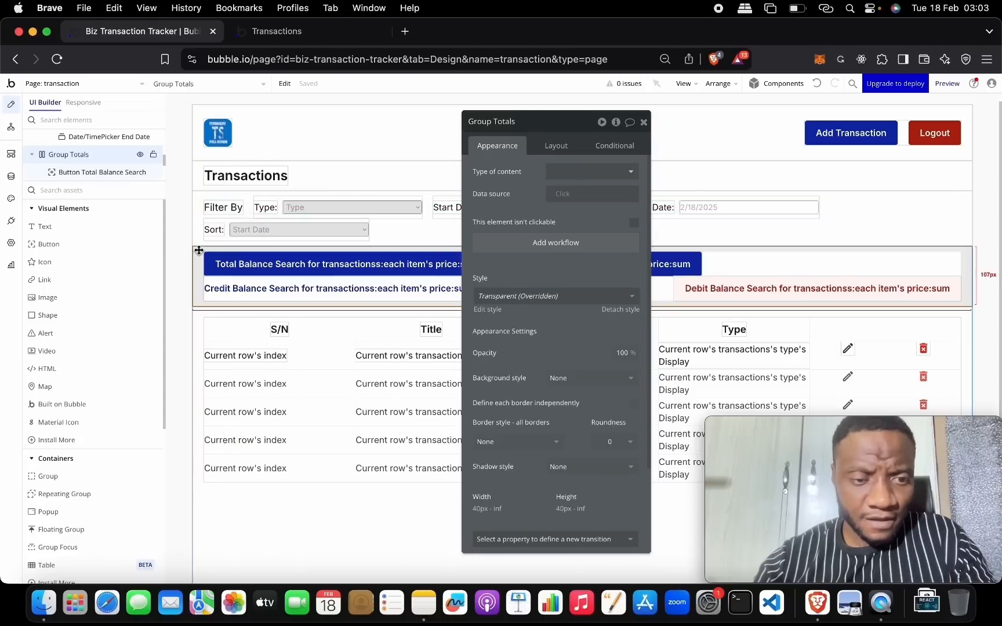
click(198, 313)
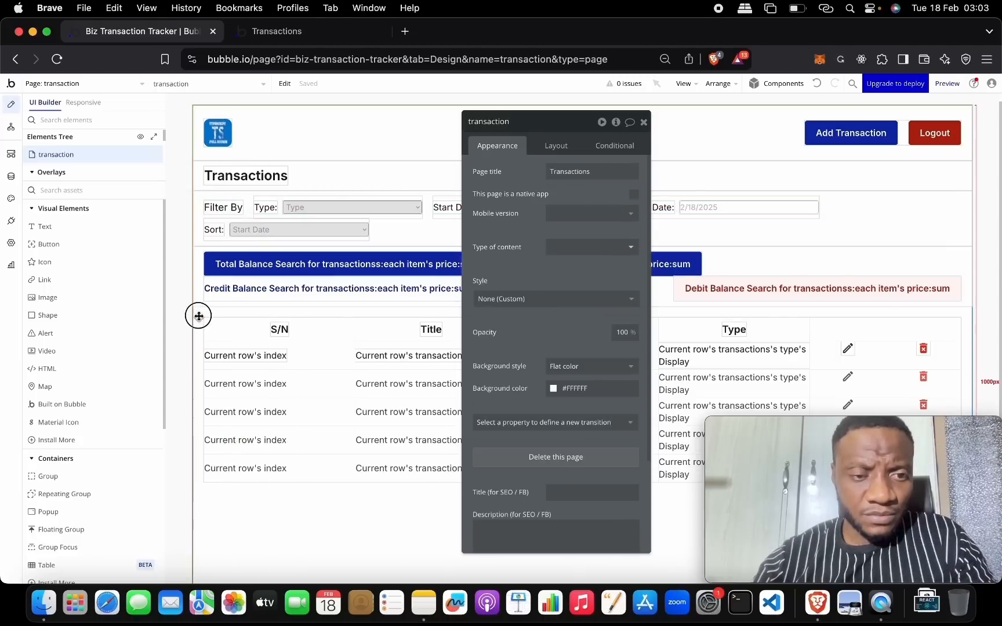
scroll(203, 296, down, 2)
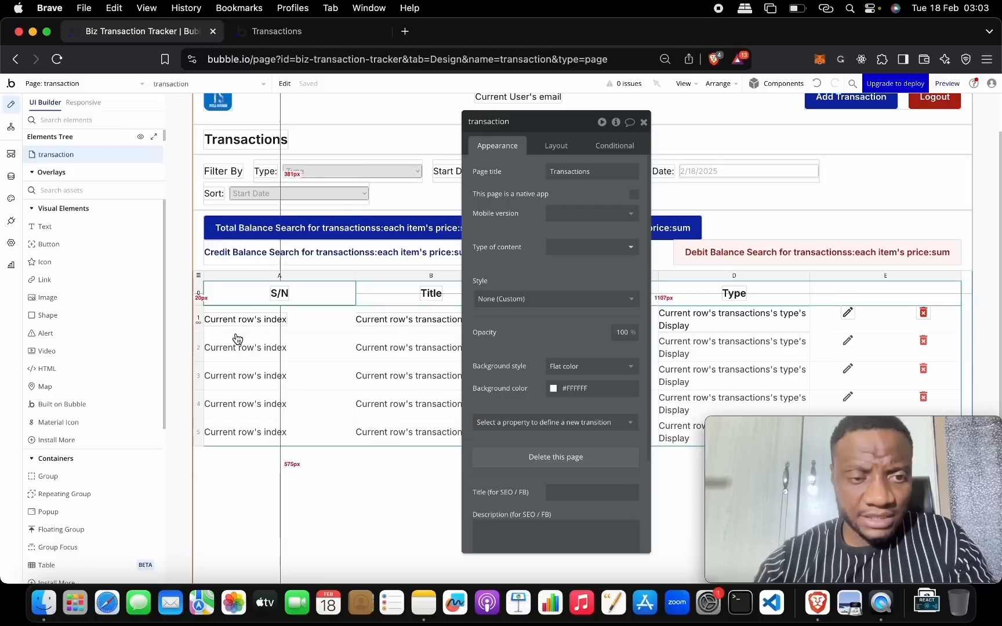
click(199, 276)
click(612, 196)
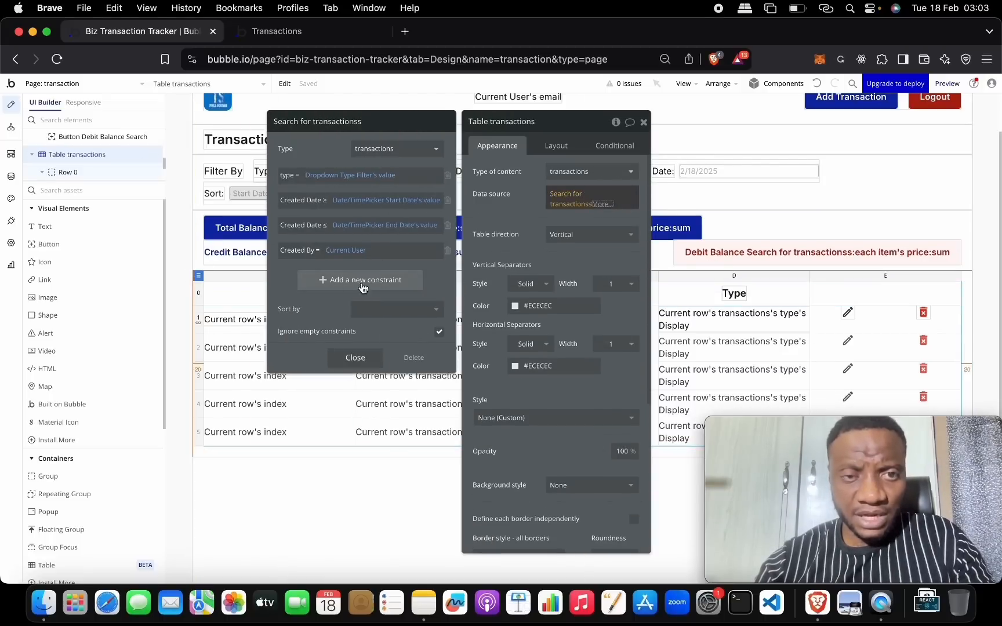
- Set the transactions search's Sort by to 'Change which field...'
click(388, 308)
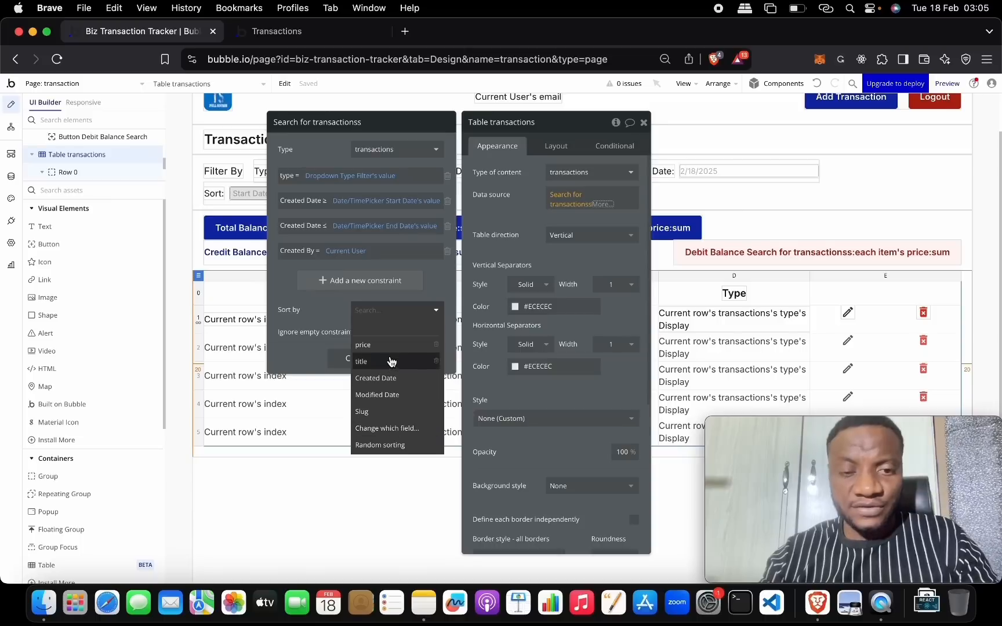
click(409, 435)
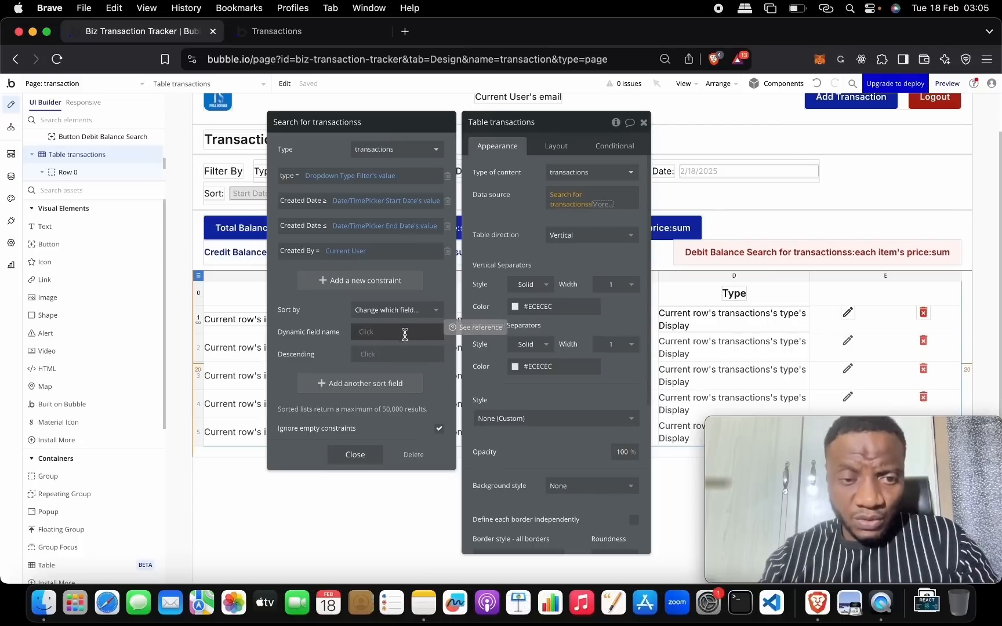
click(366, 333)
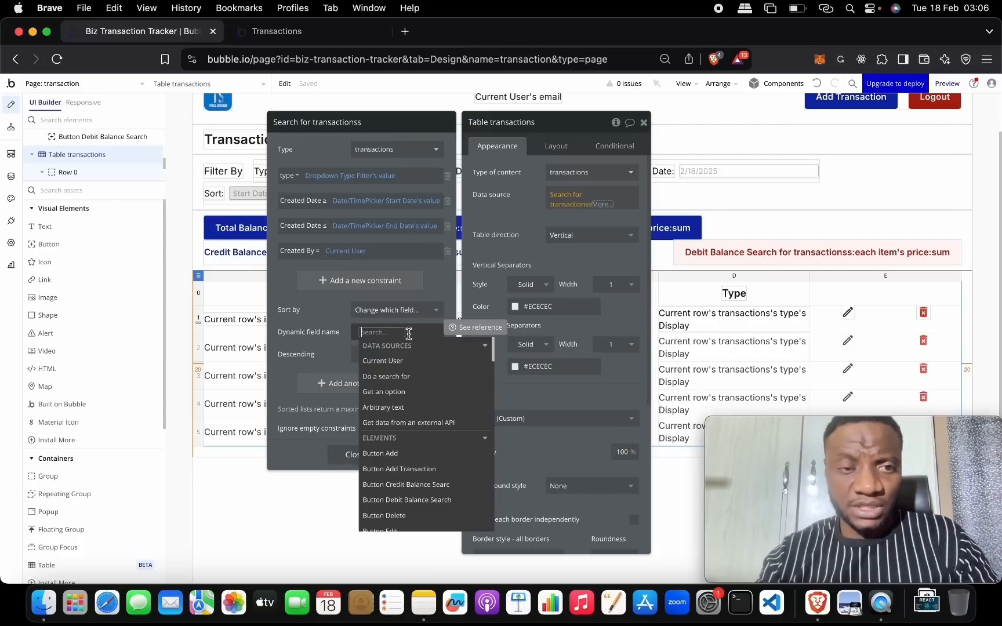
text(so)
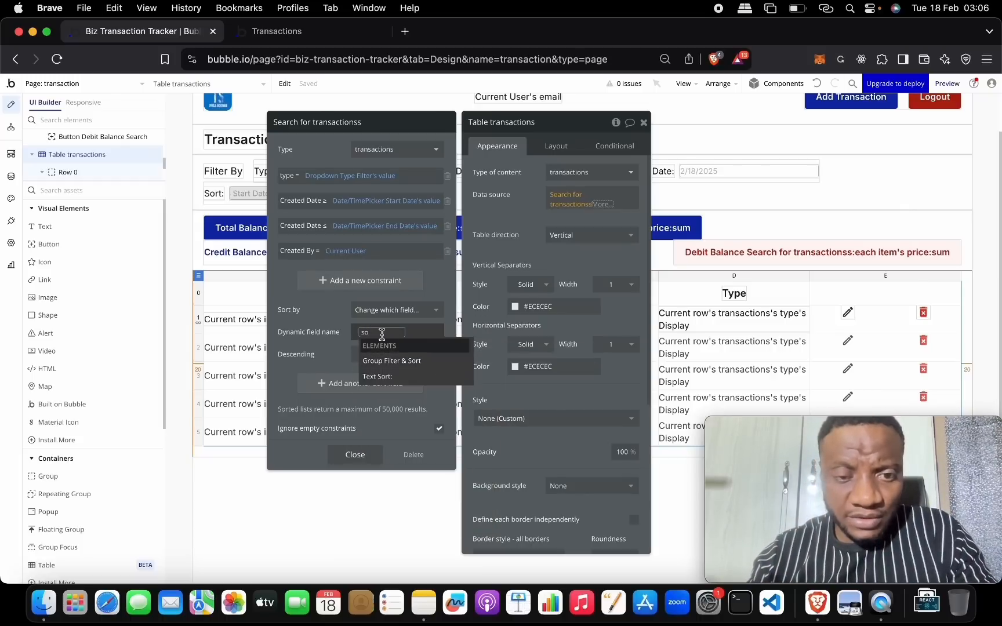
key(BackSpace)
key(BackSpace)
key(BackSpace)
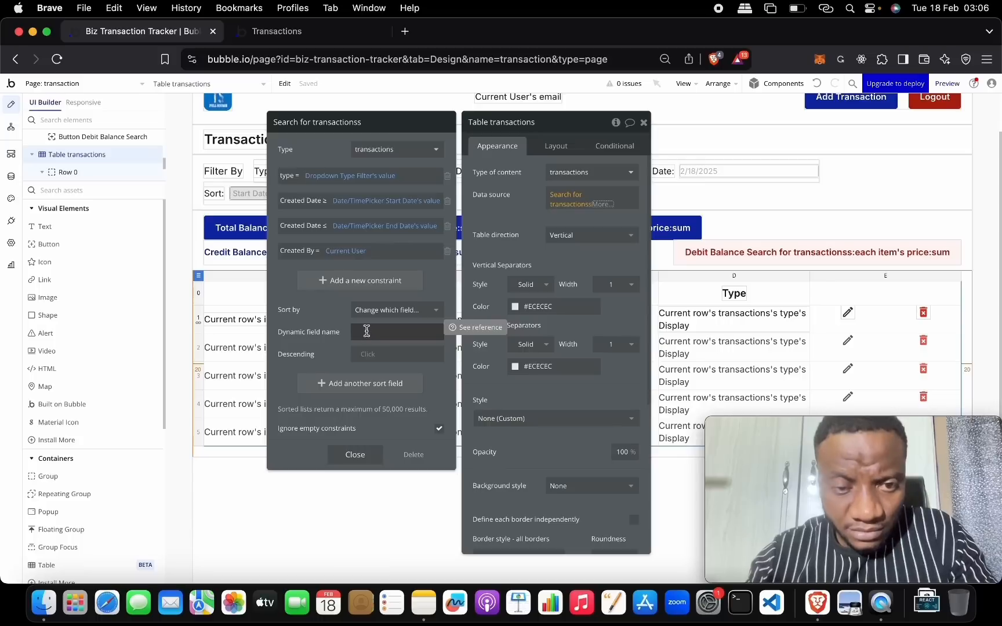
- Begin the Dynamic field name expression by searching 'drop' for the dropdown element
click(368, 332)
text(c)
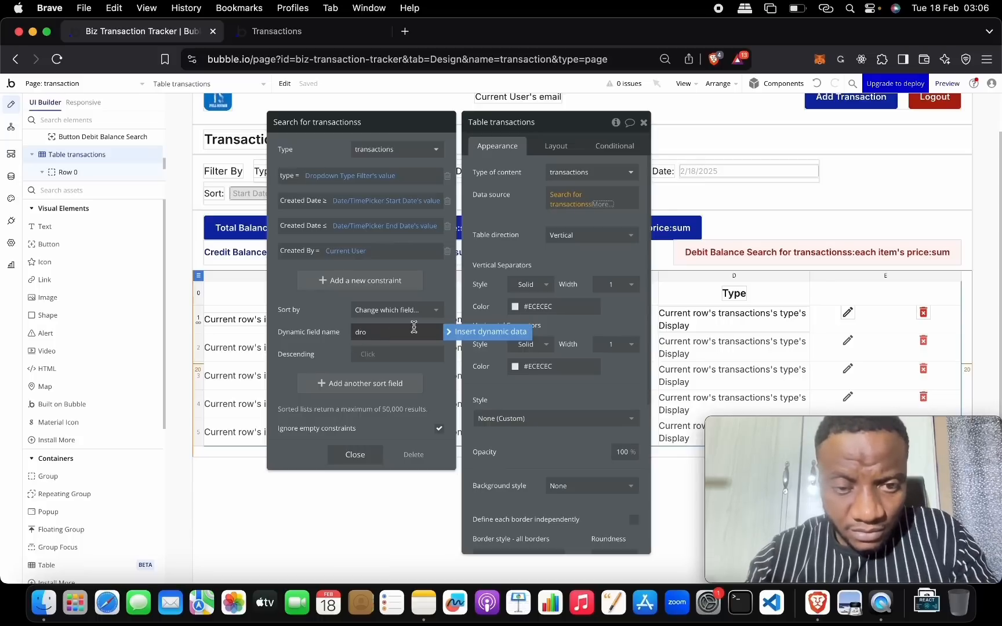
click(374, 332)
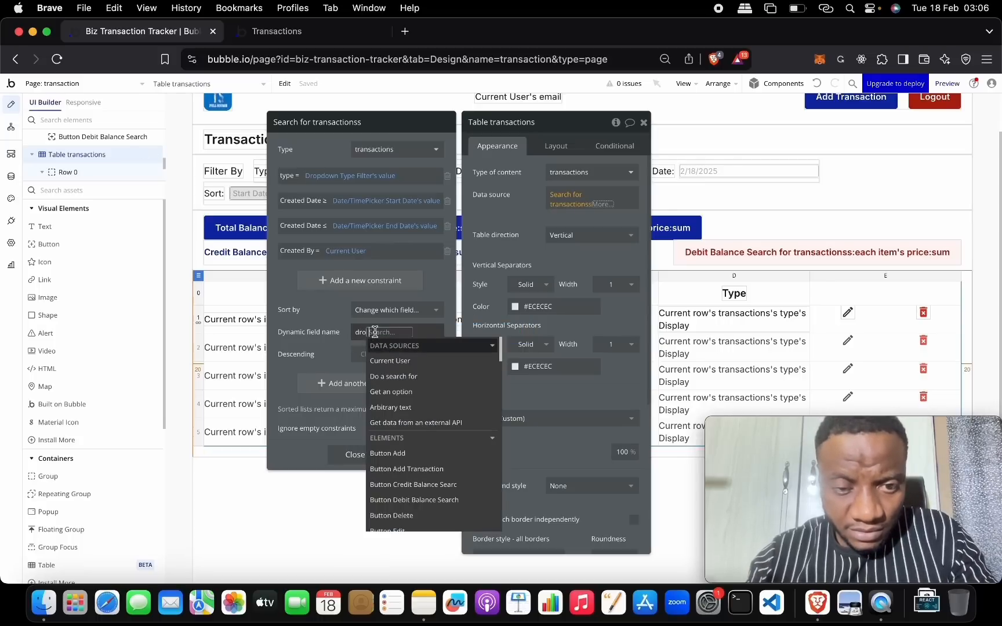
key(super+a)
key(BackSpace)
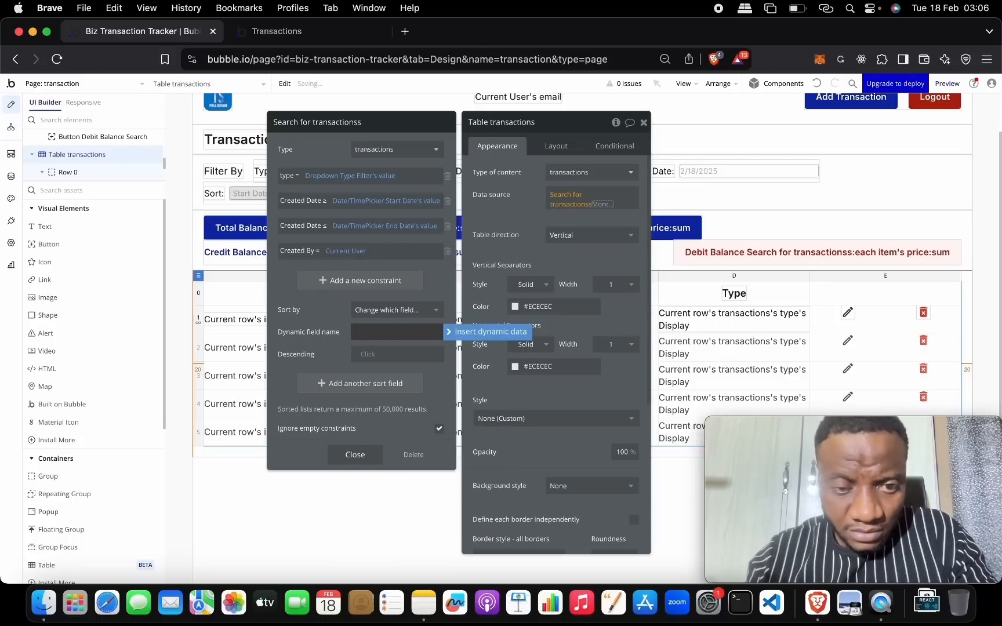
click(438, 332)
text(drop)
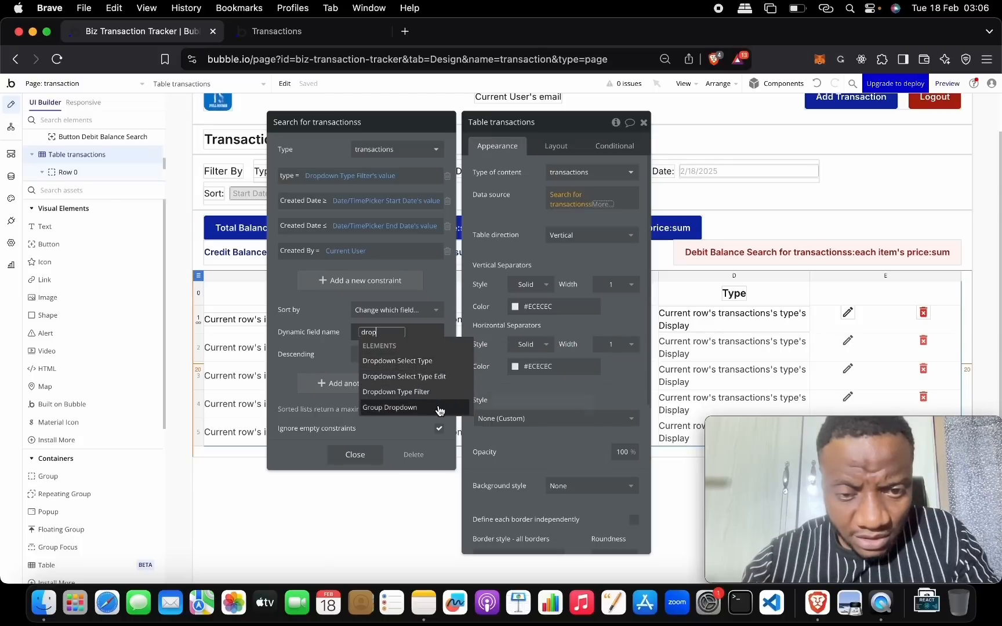
- Rename the filter-row Sort dropdown to 'Dropdown Sort' and change its placeholder to 'Select Option'
click(263, 198)
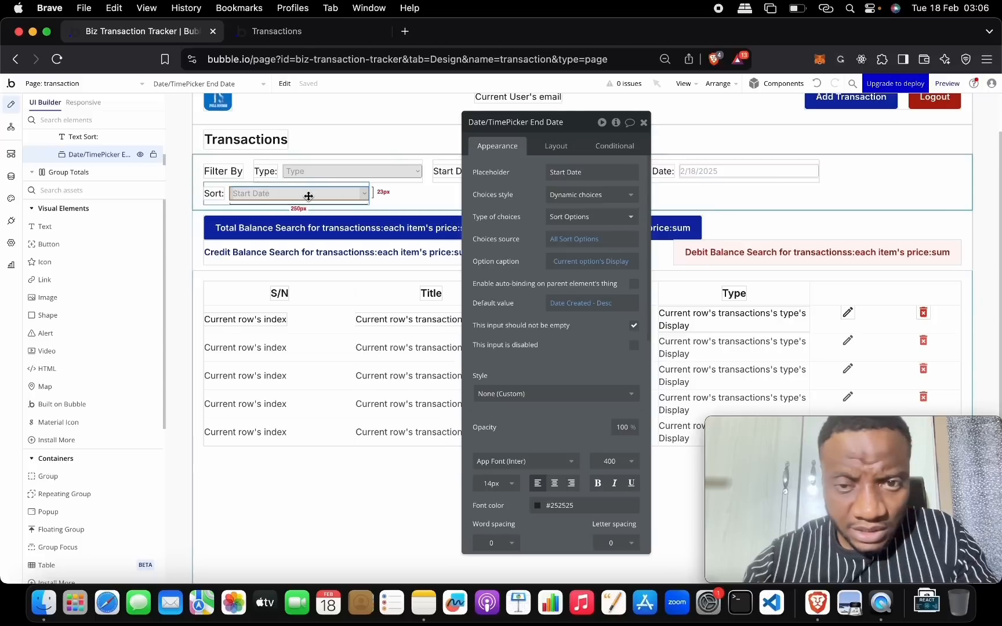
triple_click(595, 174)
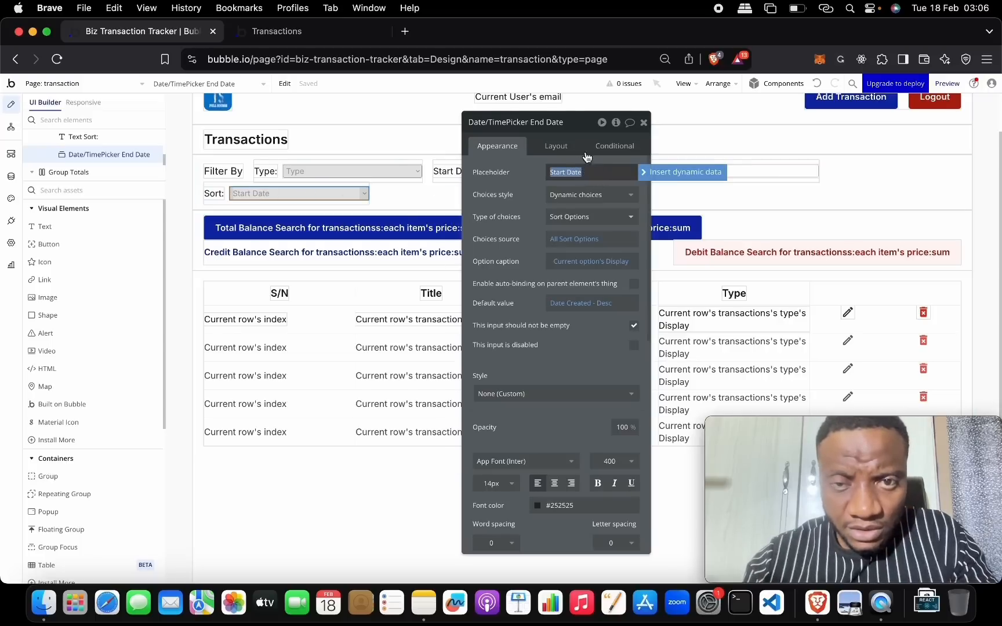
click(559, 123)
key(BackSpace)
key(BackSpace)
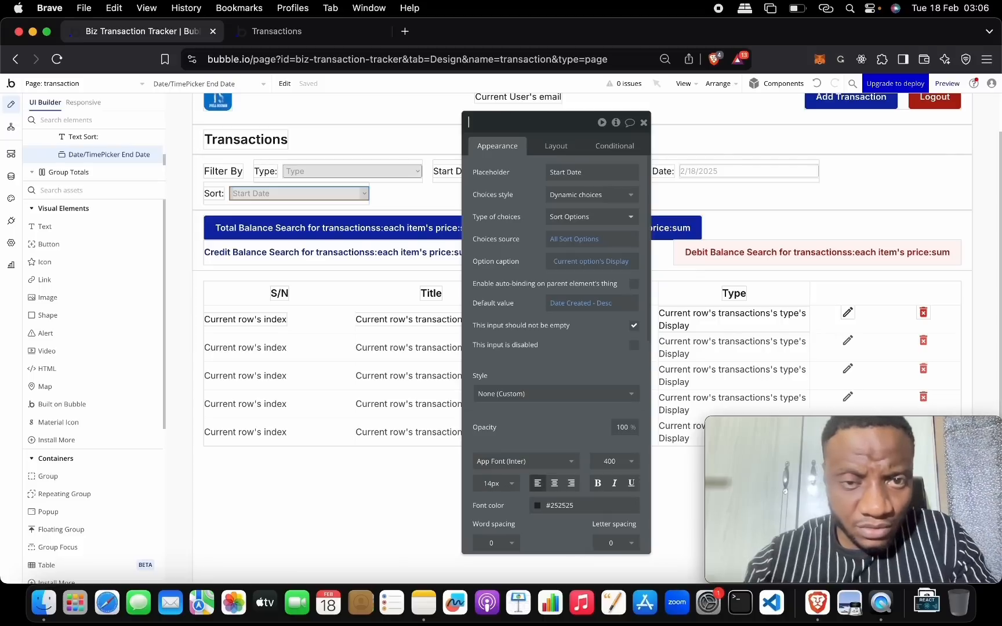
text(Dropdown Sort)
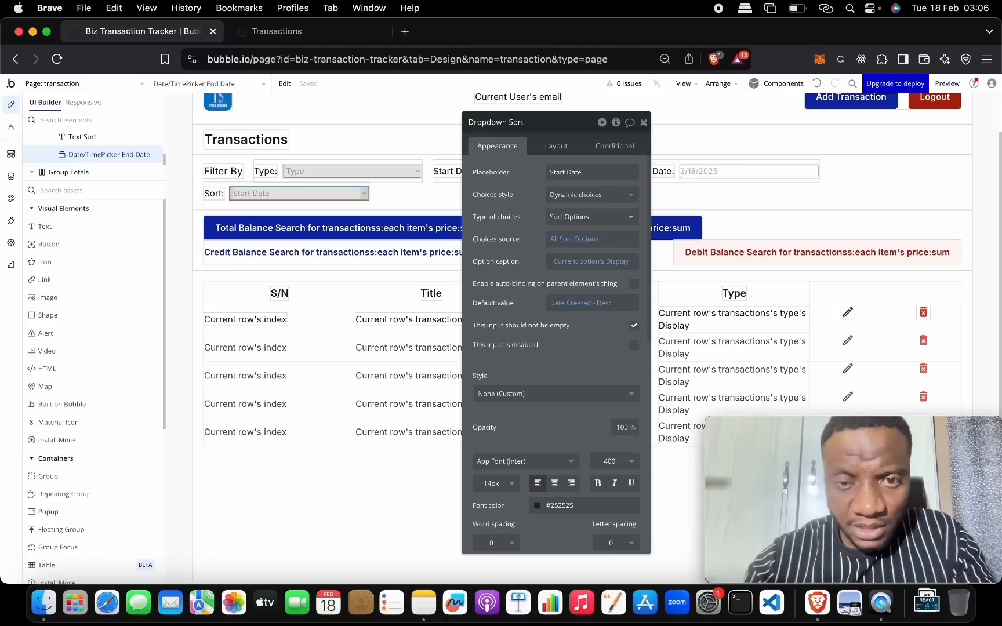
click(602, 168)
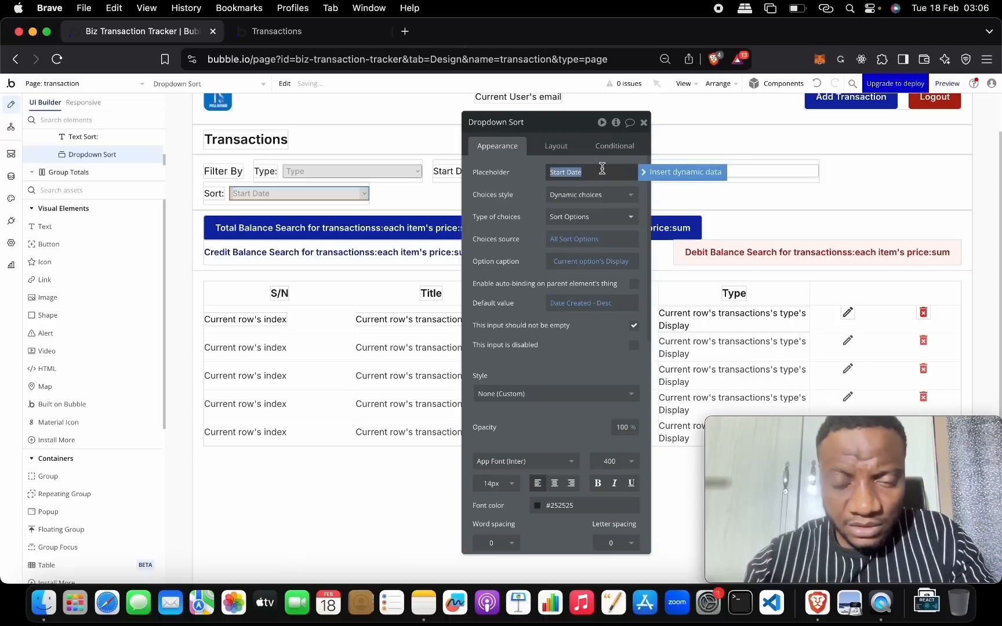
text(Select Option)
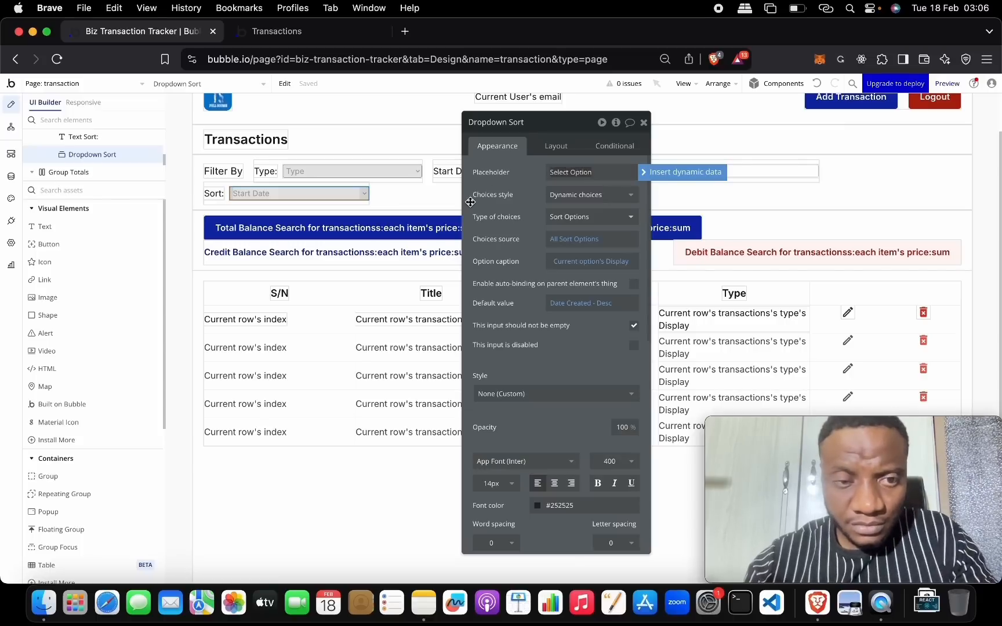
click(204, 276)
- Set the search's Dynamic field name to Dropdown Sort's value's Field
click(202, 276)
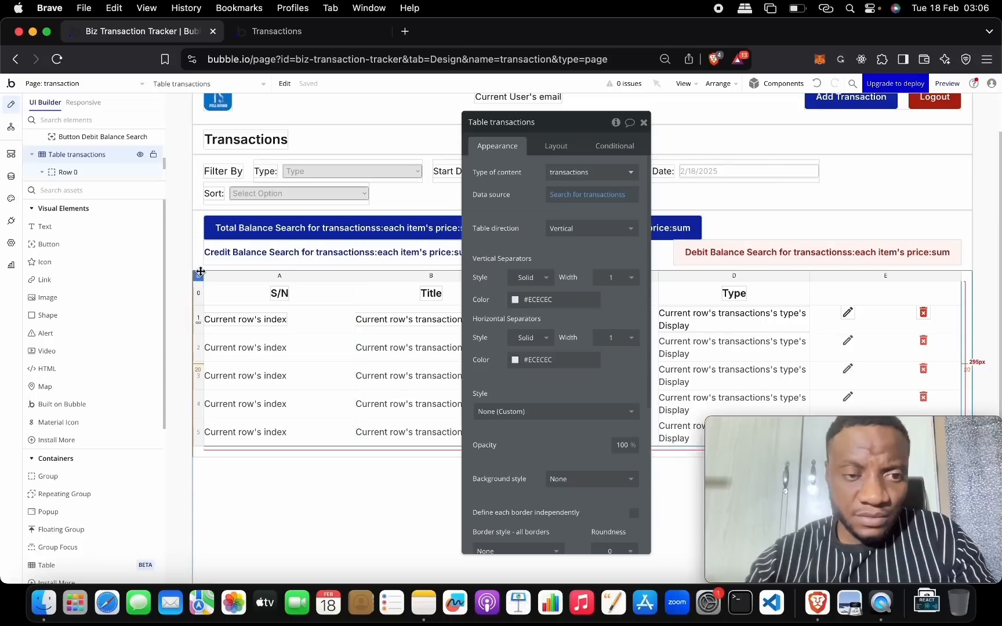
click(603, 197)
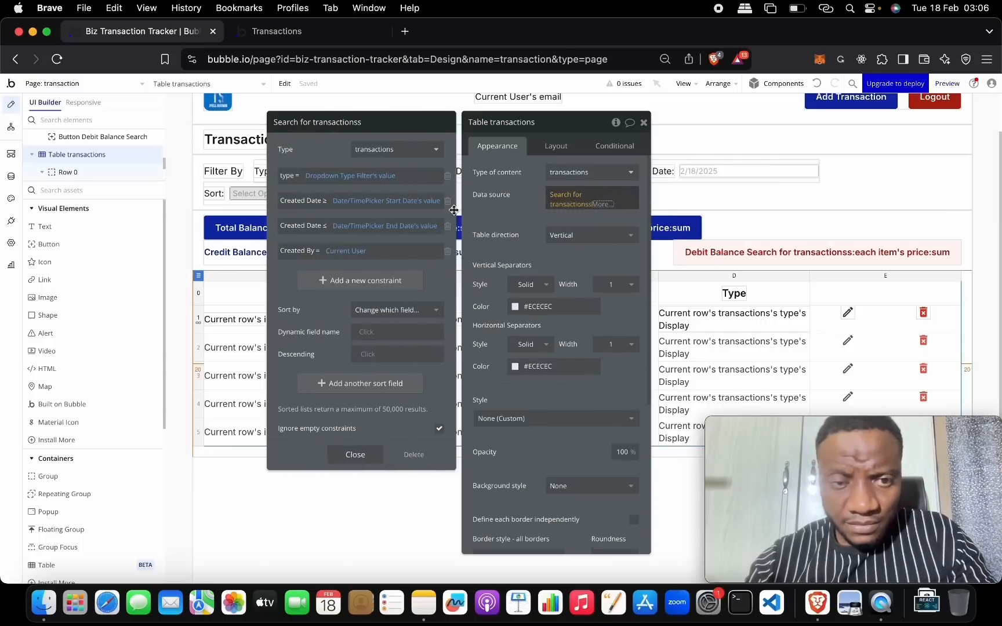
click(369, 335)
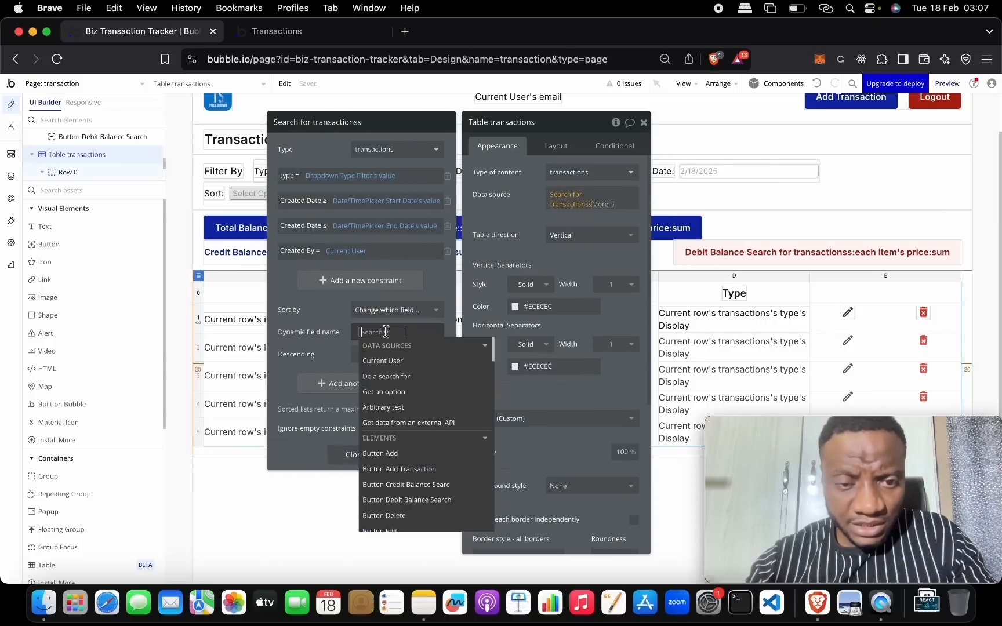
text(so)
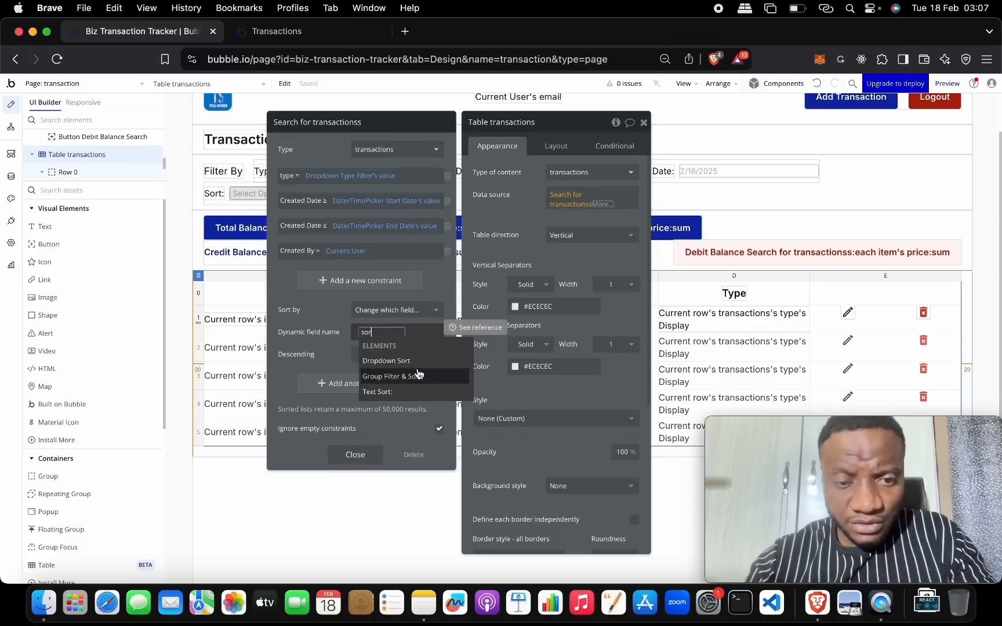
text(r)
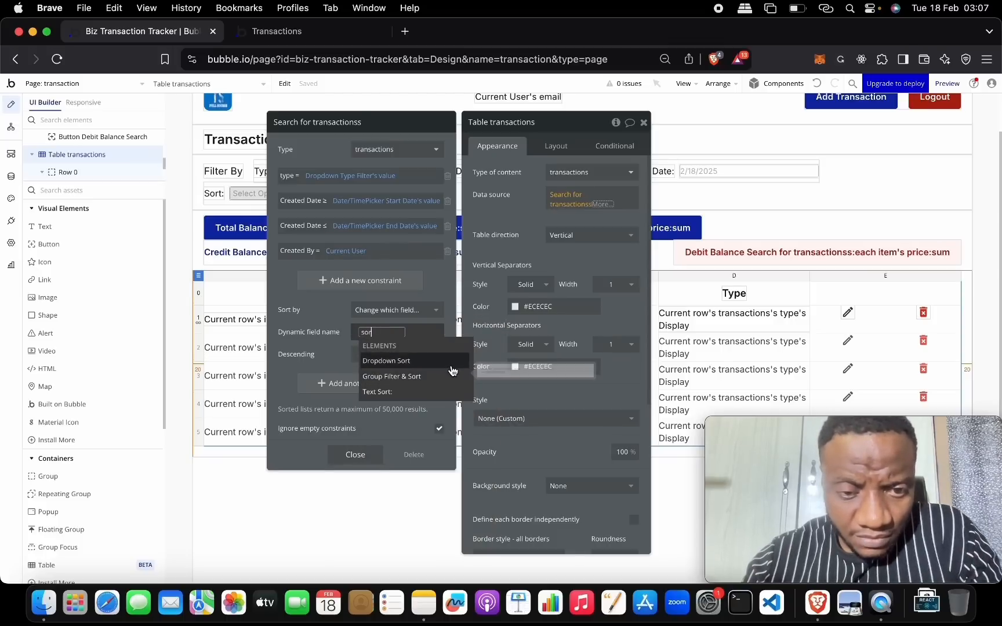
click(450, 367)
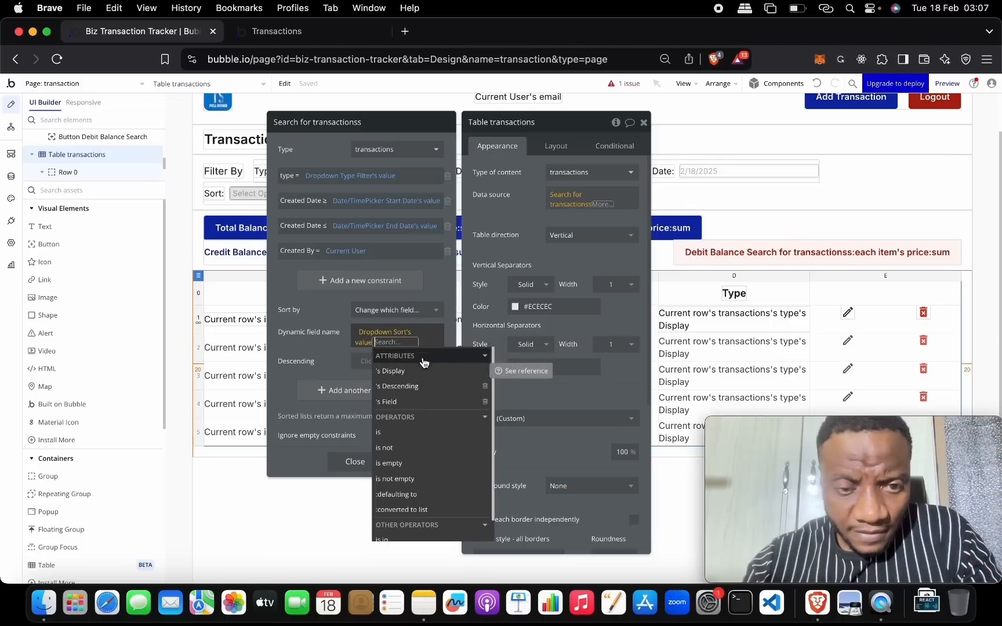
click(415, 402)
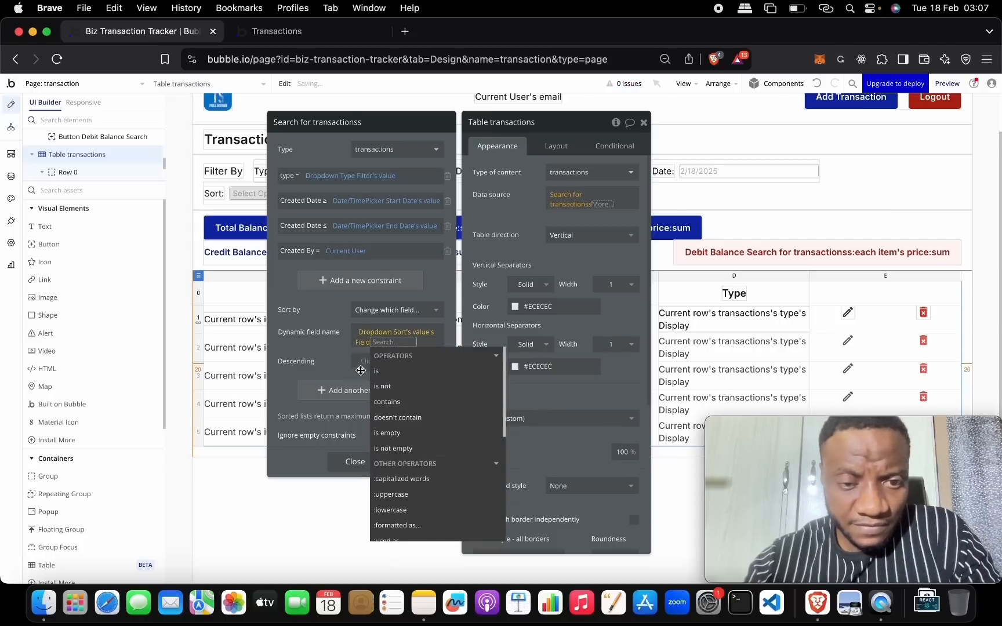
click(341, 363)
- Set the search's Descending to Dropdown Sort's value's Descending
click(369, 364)
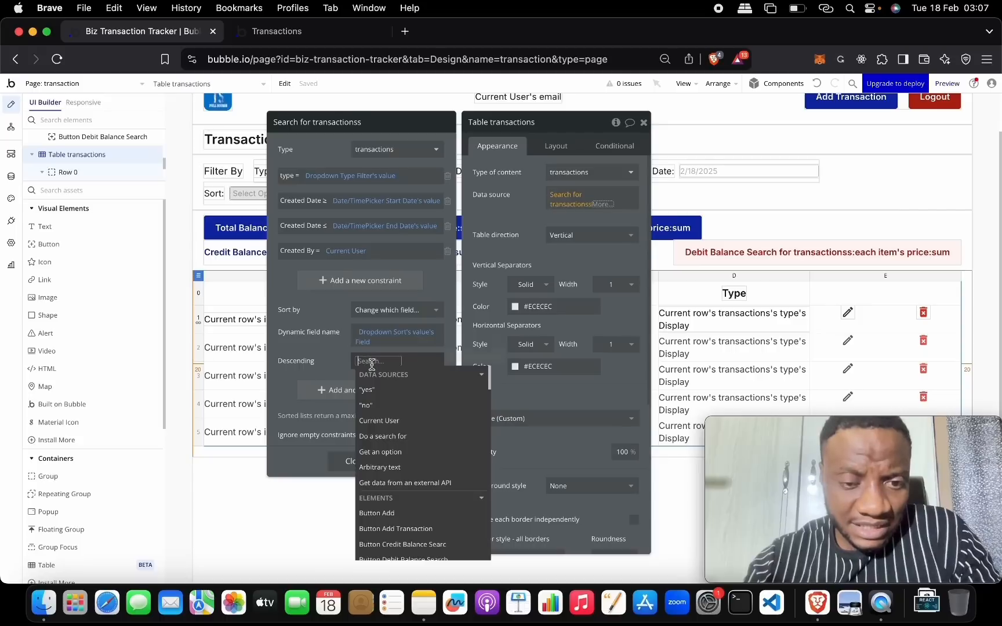
text(drr)
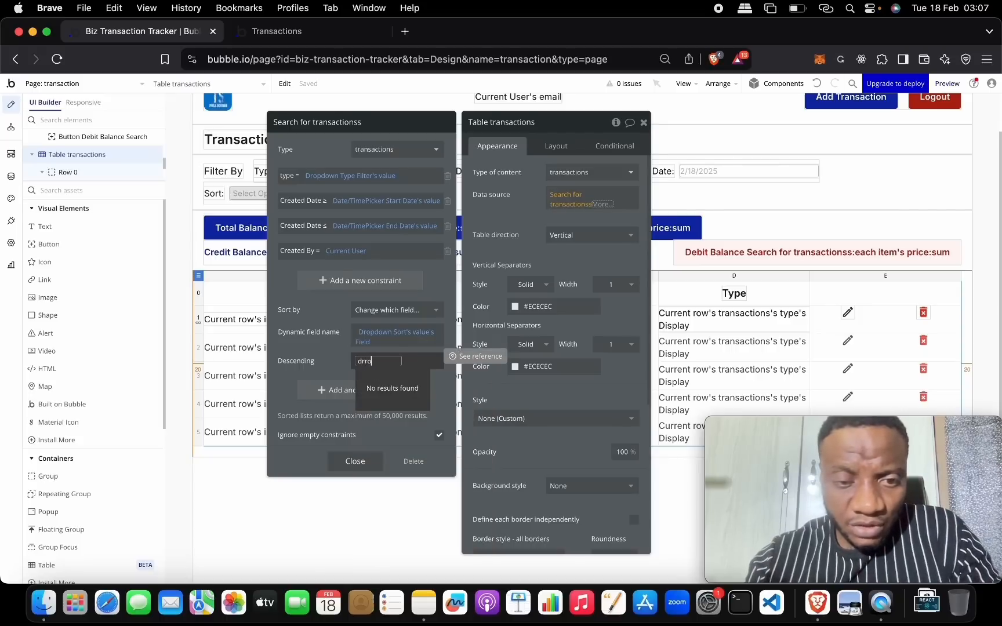
key(BackSpace)
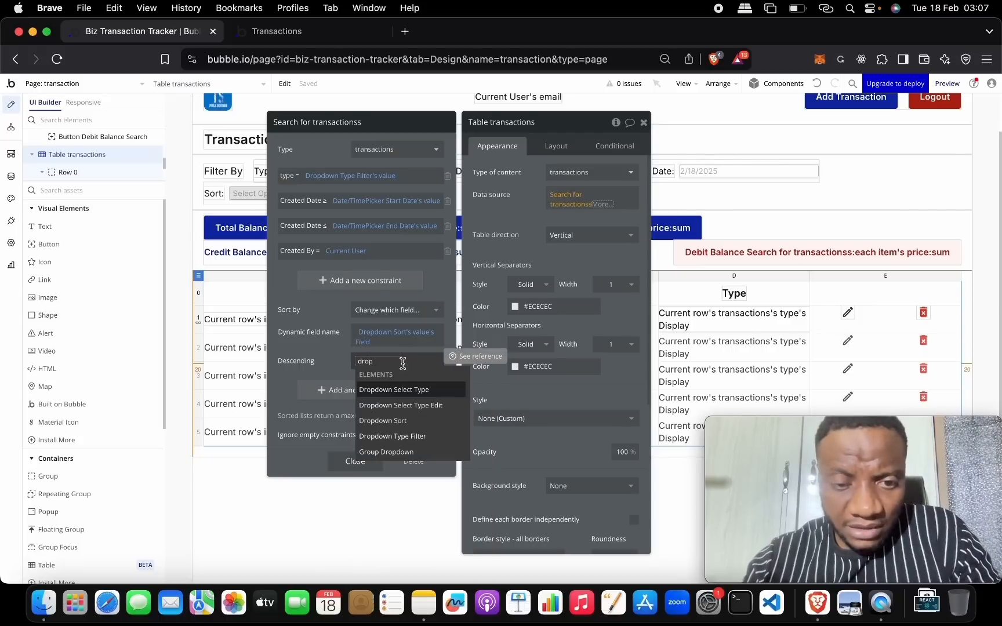
click(432, 421)
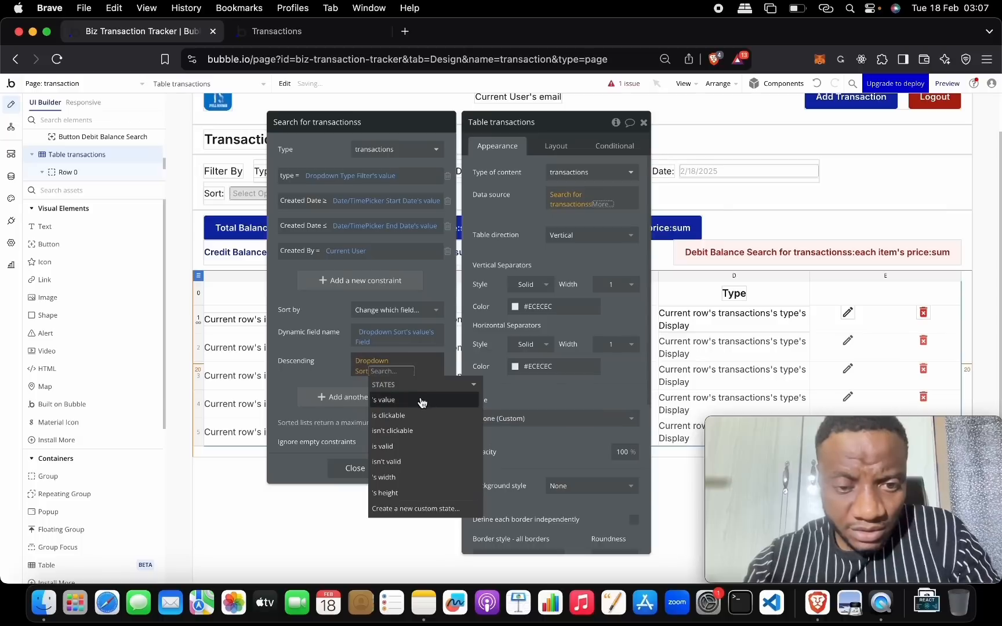
click(424, 401)
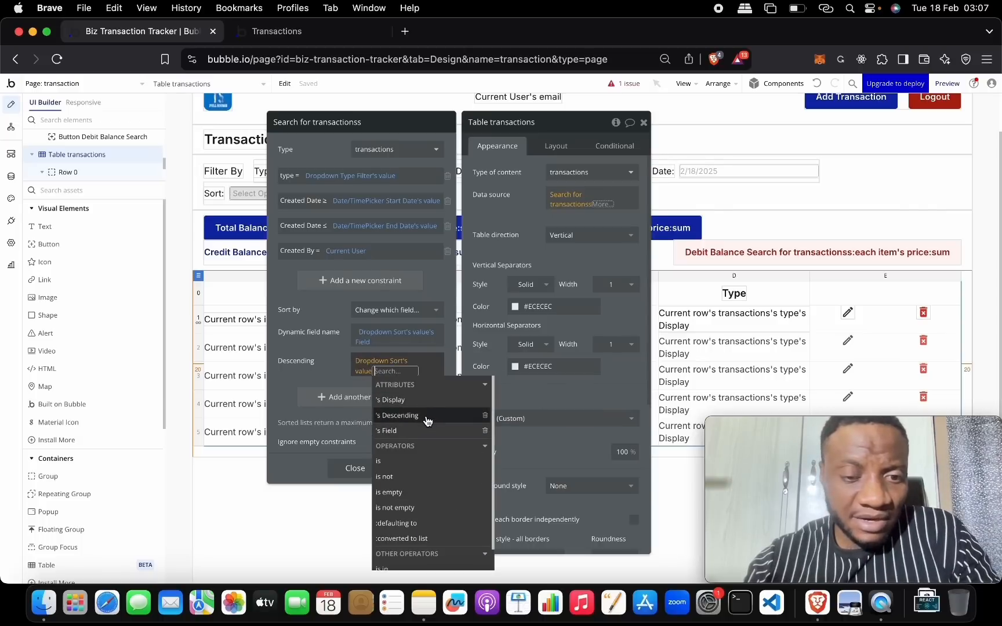
click(428, 421)
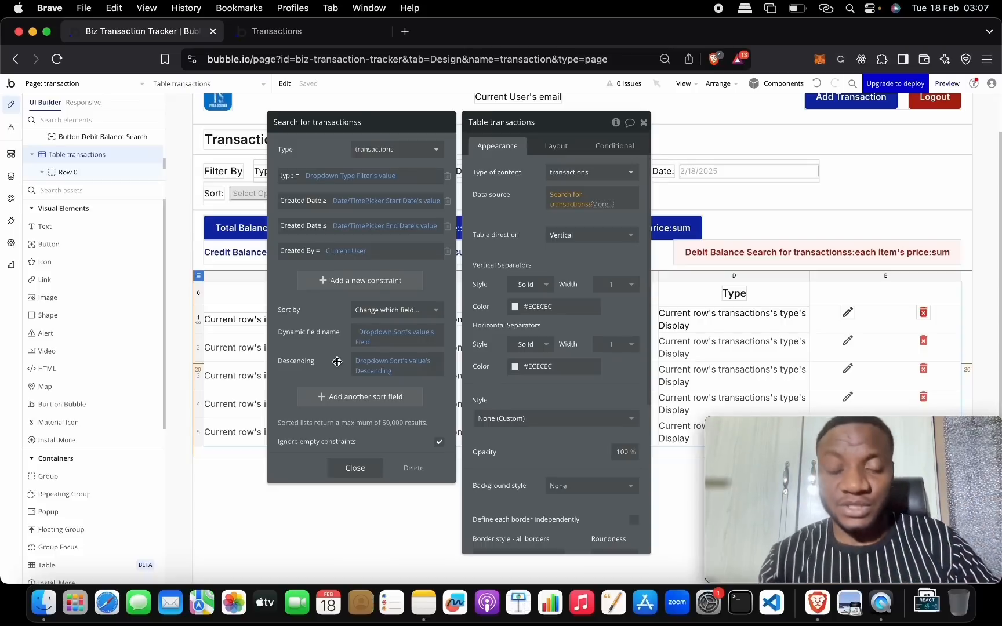
click(11, 176)
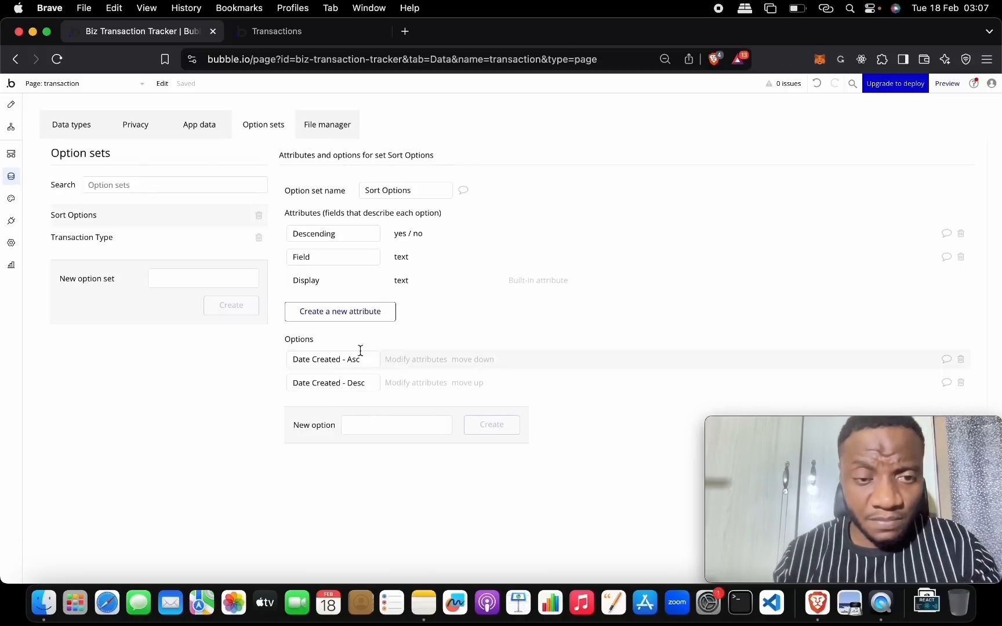
- Compare the table search with the Sort Options set's Date Created - Asc attributes, making no changes
click(11, 104)
click(587, 196)
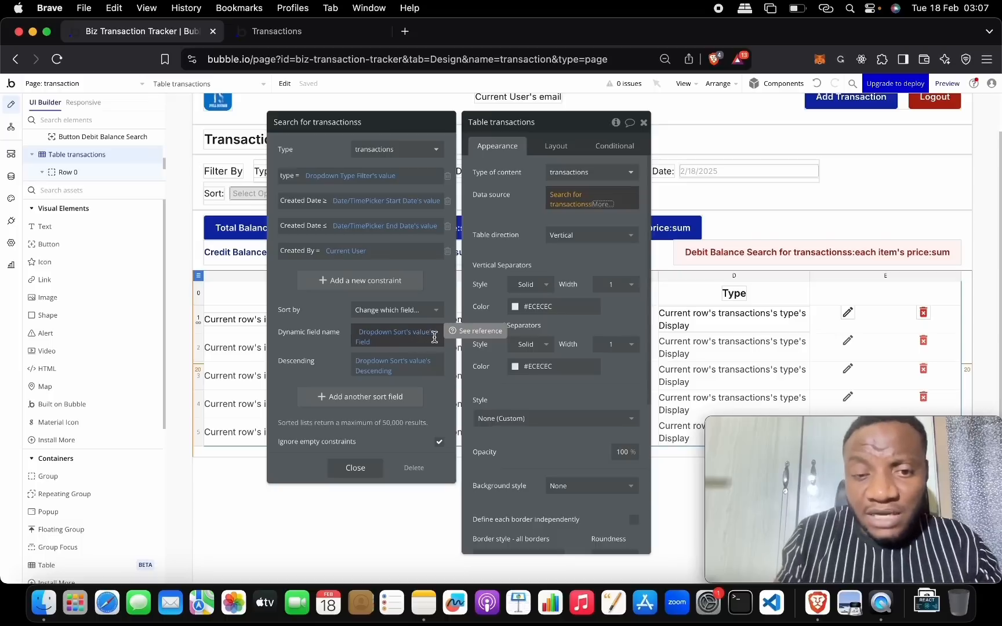
click(11, 176)
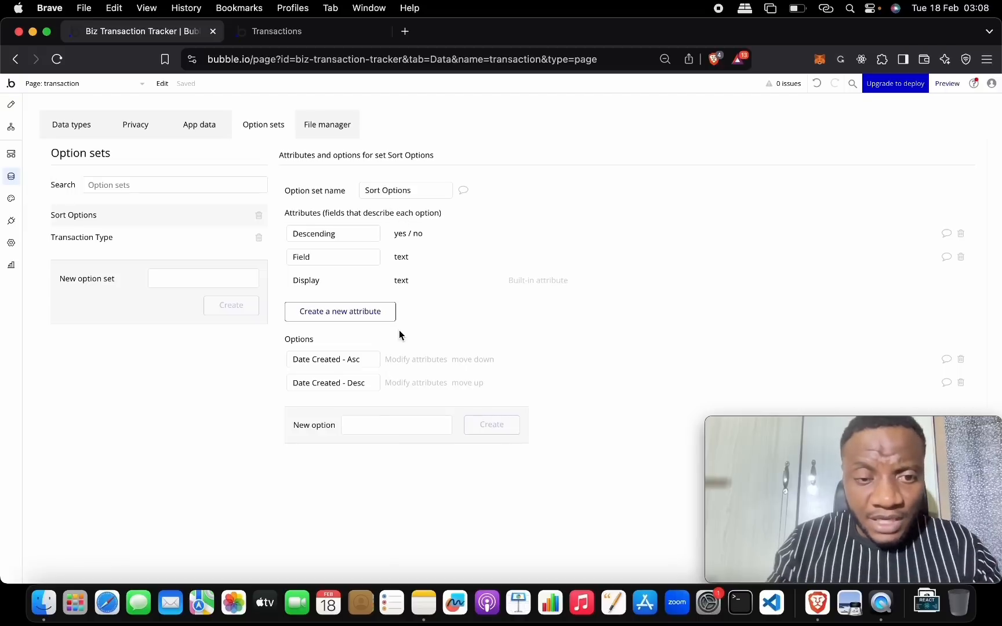
click(416, 359)
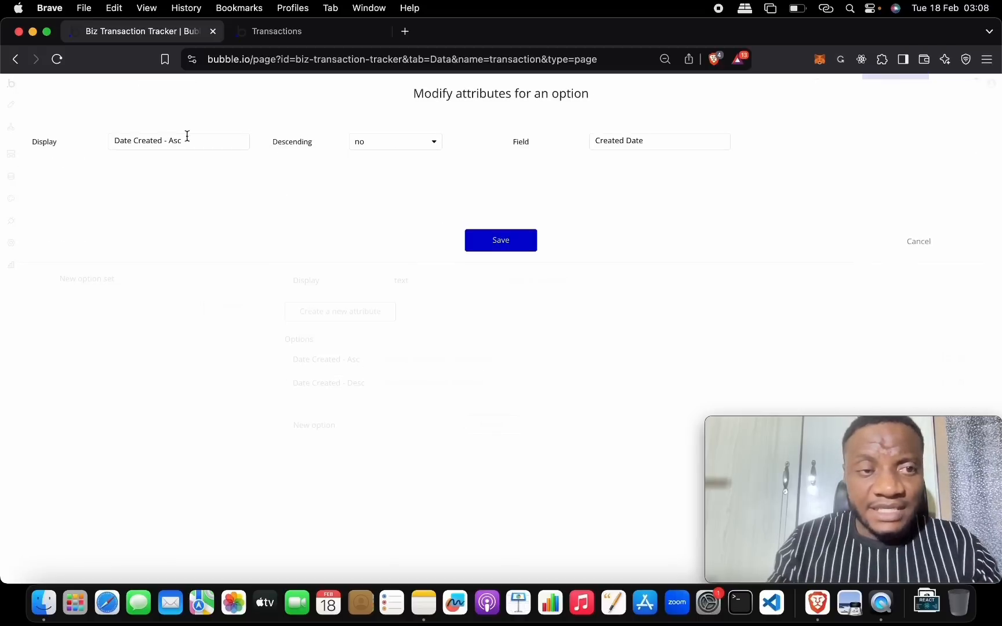
drag(655, 141, 576, 146)
click(919, 241)
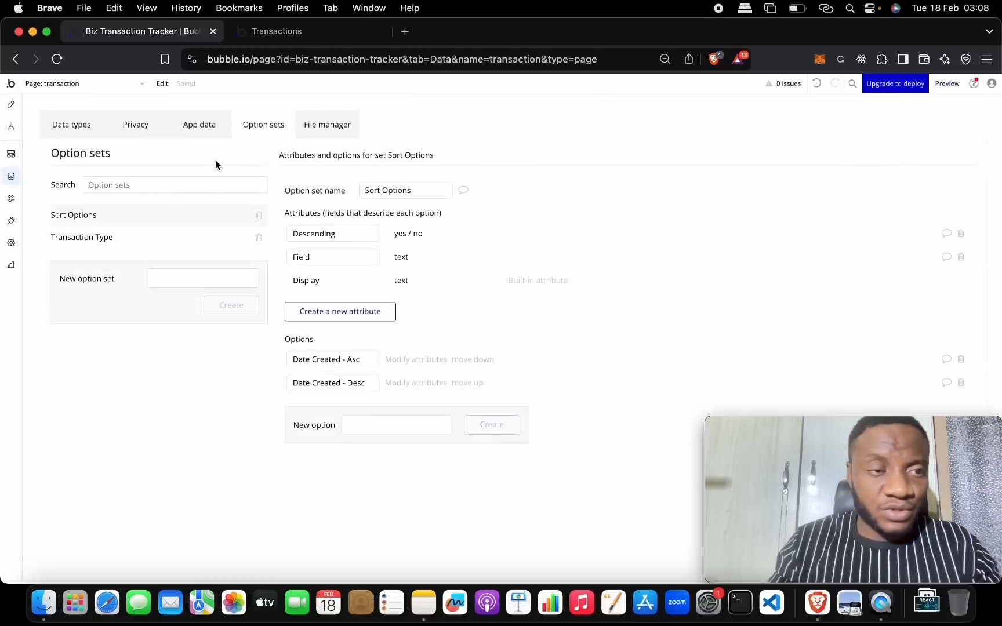
- Recheck the Date Created - Asc attributes, then reload the Transactions page preview
click(11, 105)
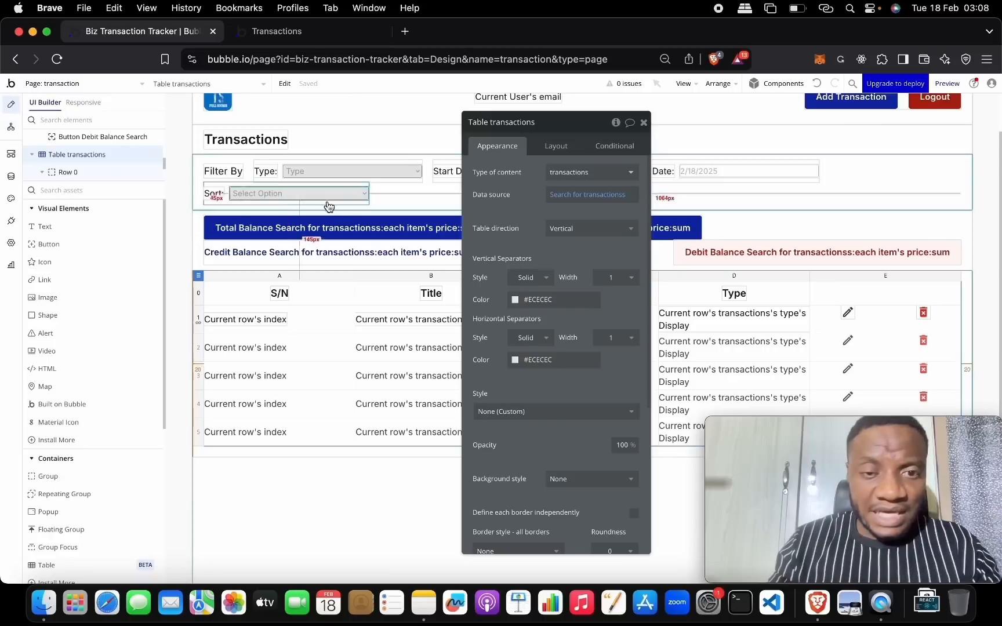
click(548, 202)
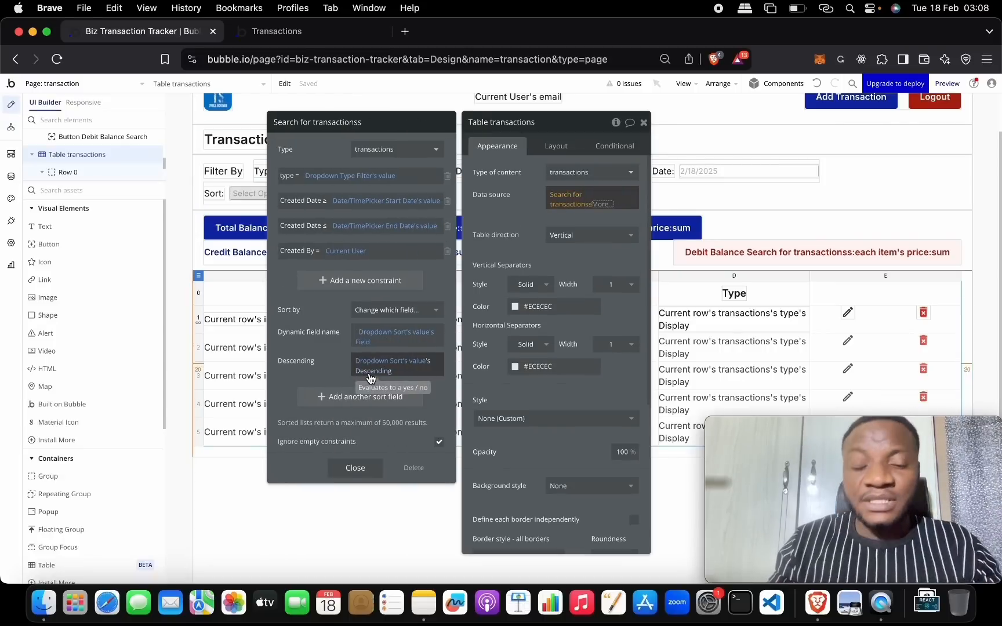
click(11, 176)
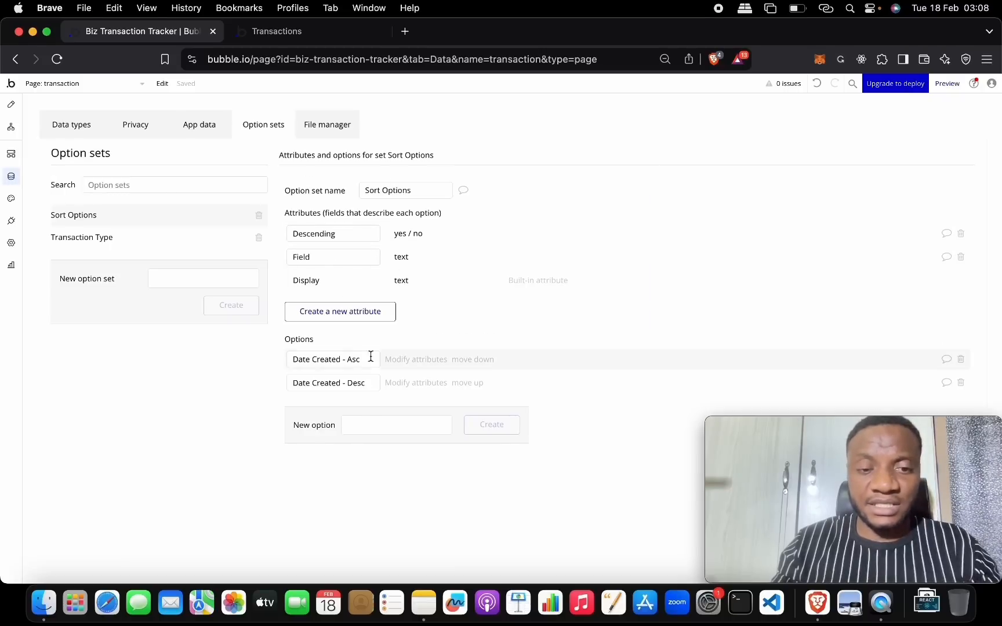
click(416, 360)
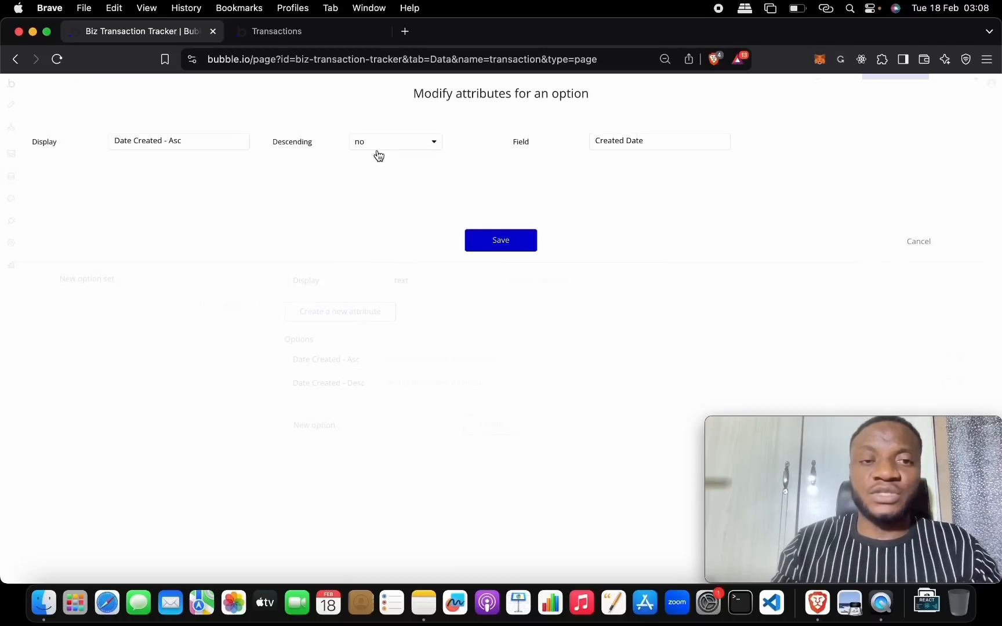
click(917, 241)
click(11, 105)
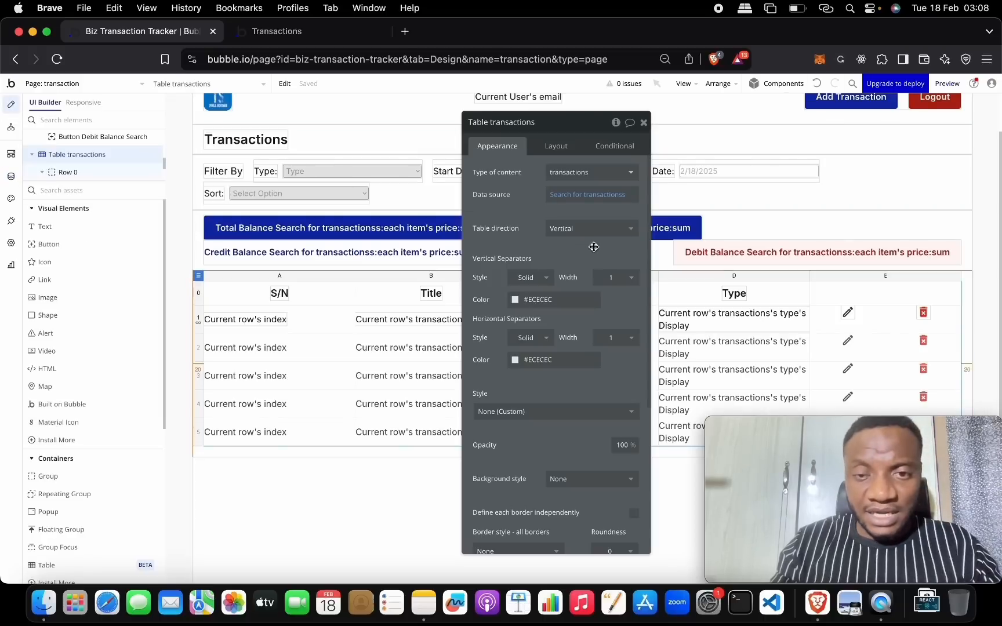
click(334, 32)
click(320, 93)
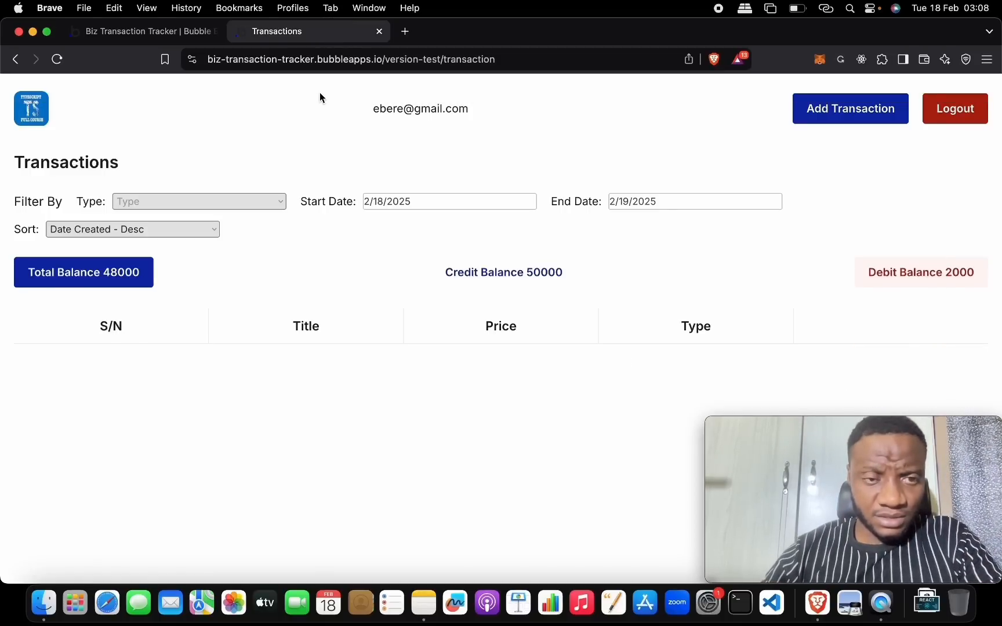
- Set the preview's Start Date to 2/16/2025
click(387, 208)
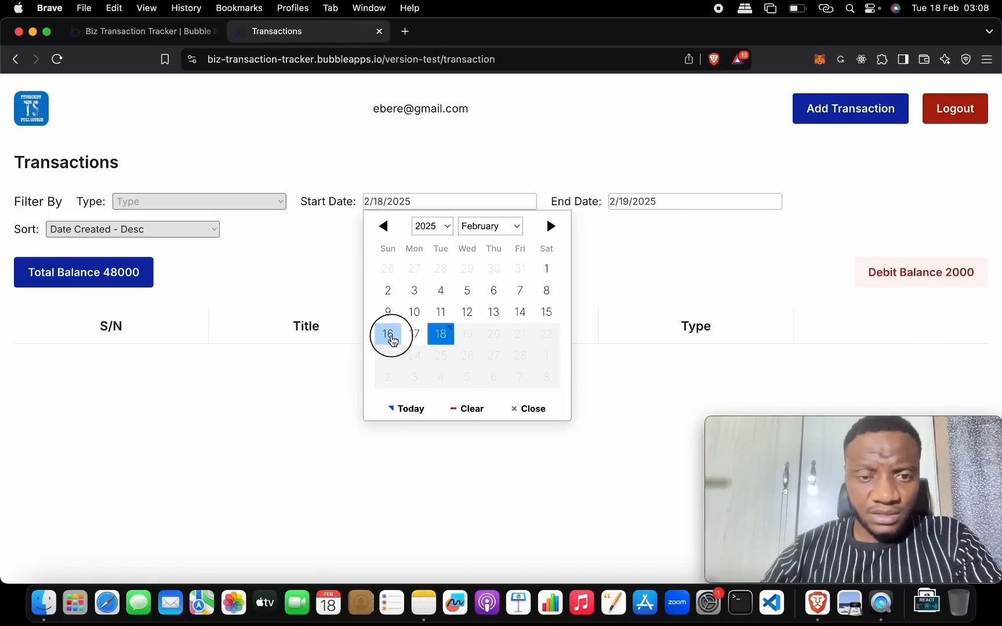
click(387, 334)
click(279, 237)
scroll(255, 237, down, 3)
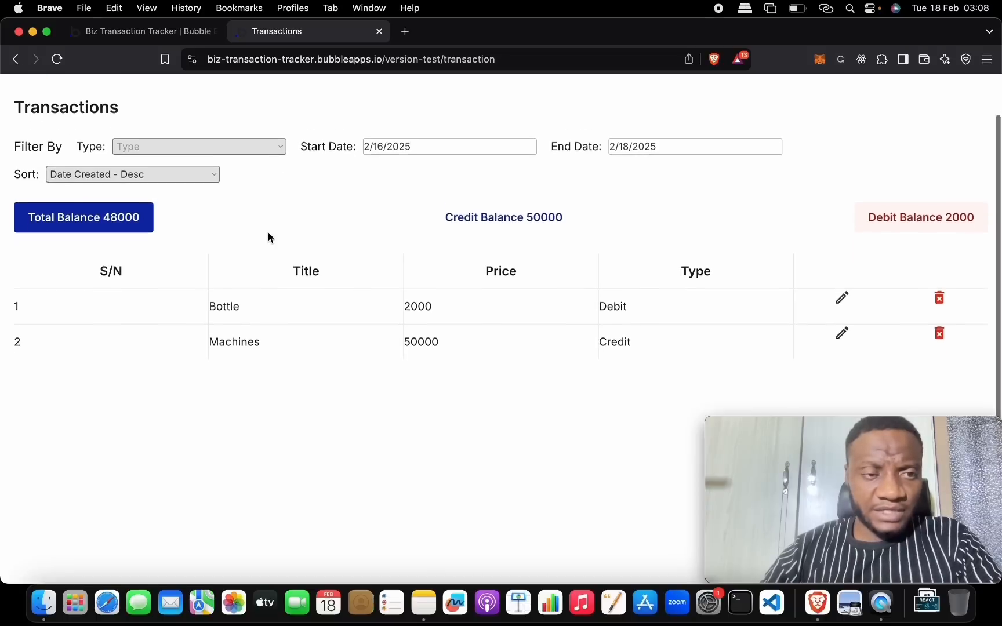
- Switch Sort between Date Created - Asc and Desc, ending on Date Created - Asc
click(190, 146)
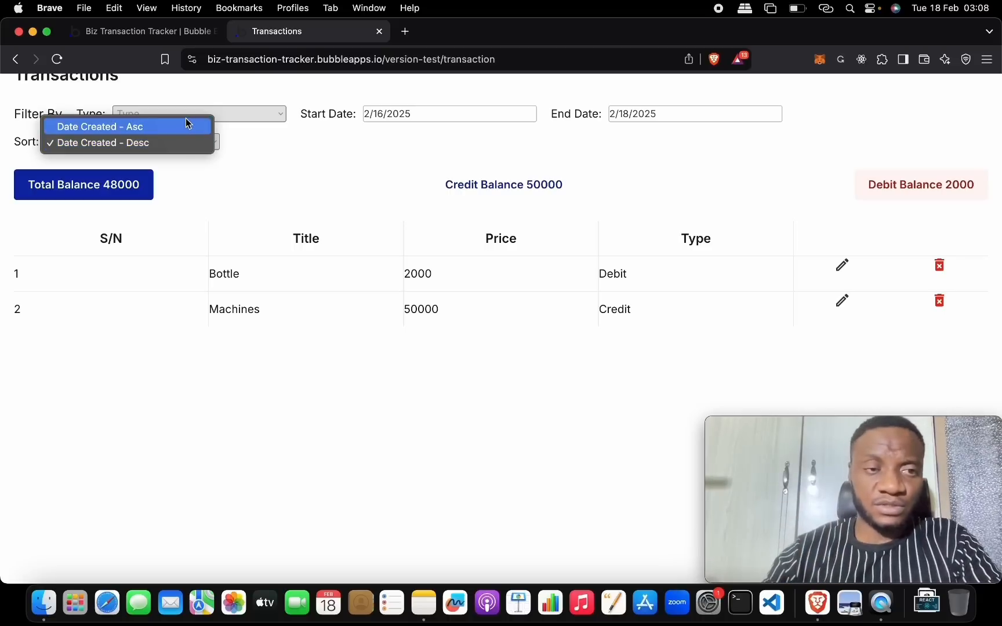
click(186, 126)
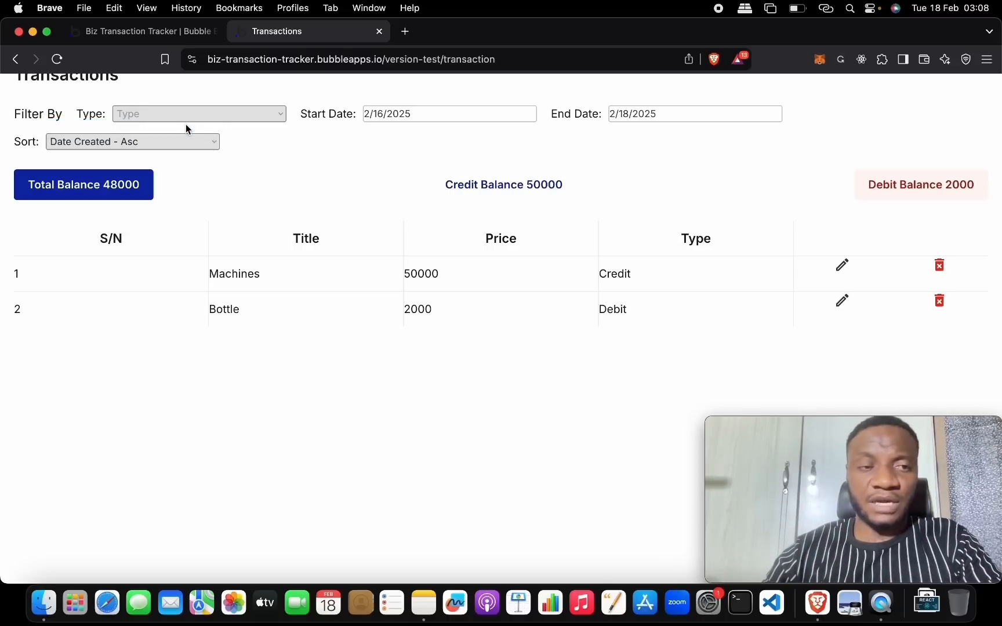
scroll(220, 168, up, 3)
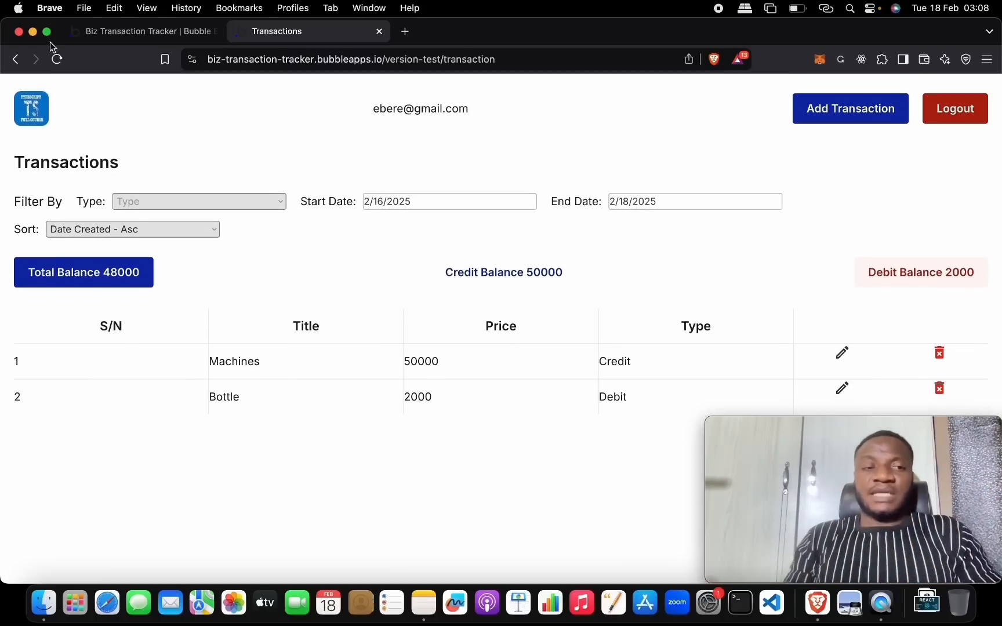
click(146, 227)
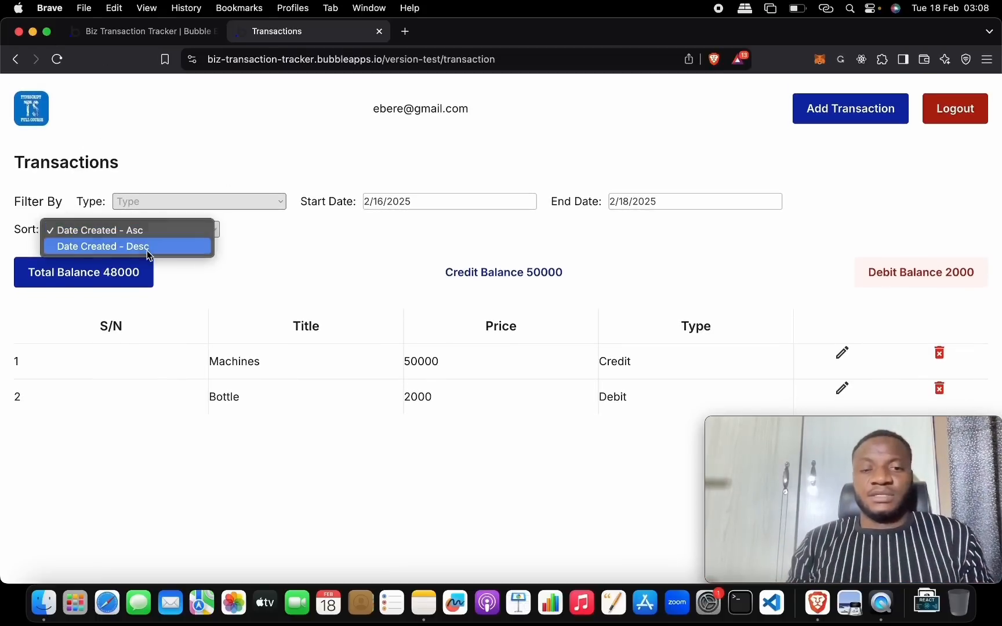
click(146, 250)
click(158, 224)
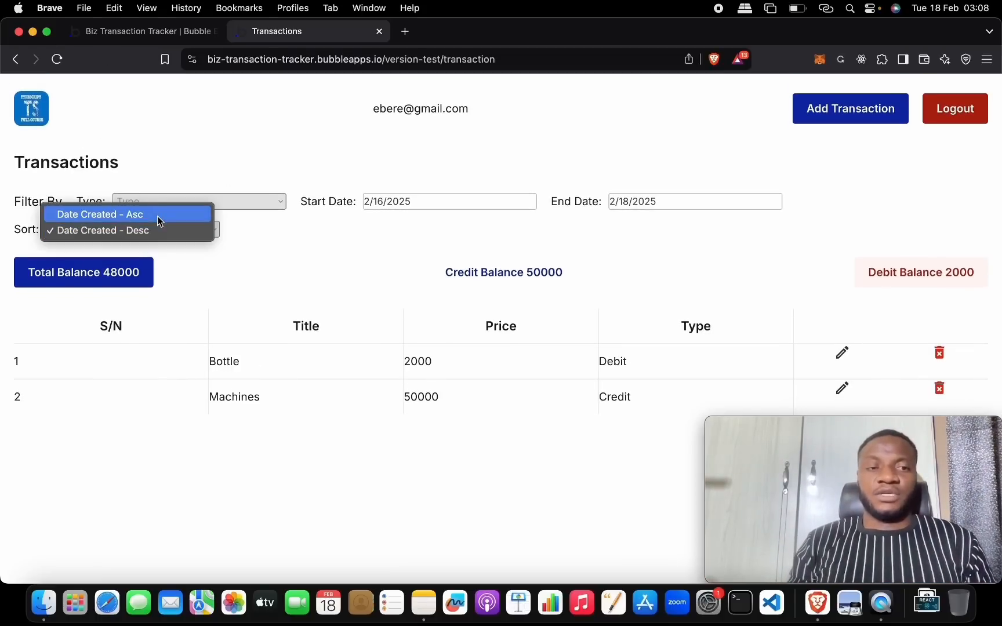
click(158, 215)
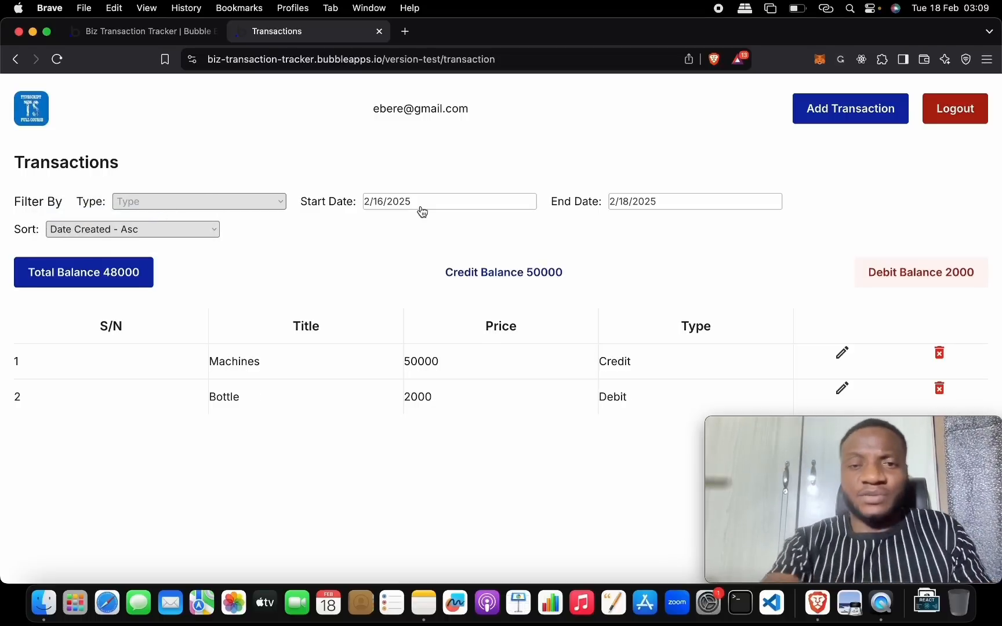
- Select the Type, Start Date, End Date and Sort inputs together and give them a fixed 200 px width
click(142, 31)
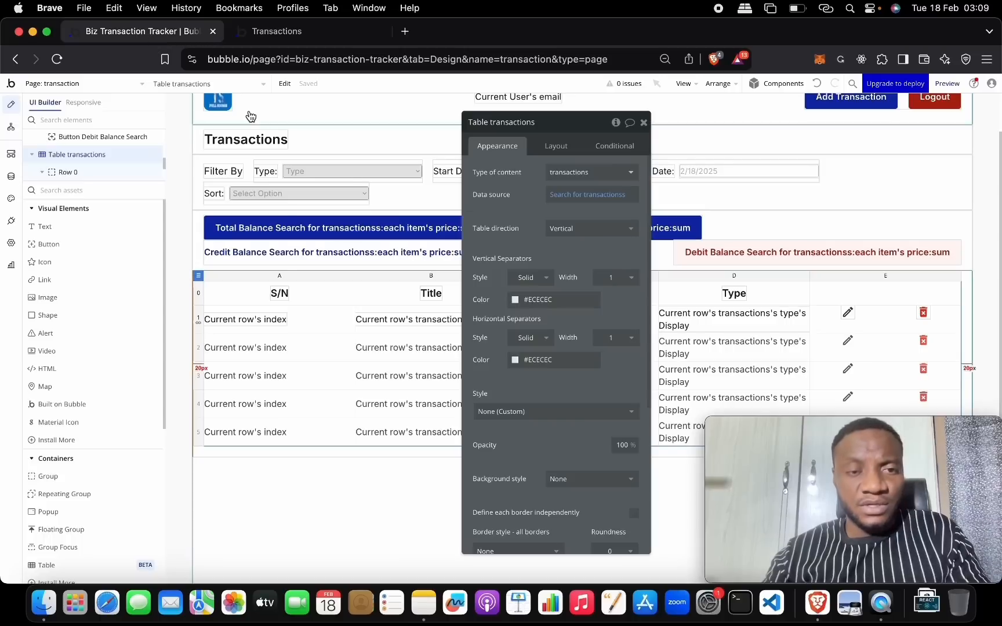
click(644, 122)
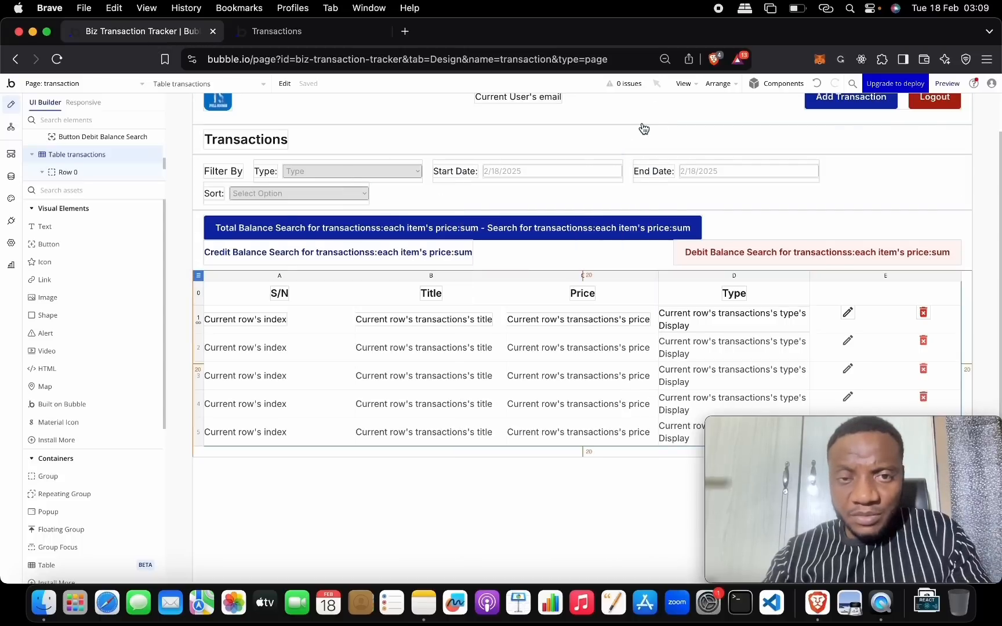
double_click(385, 176)
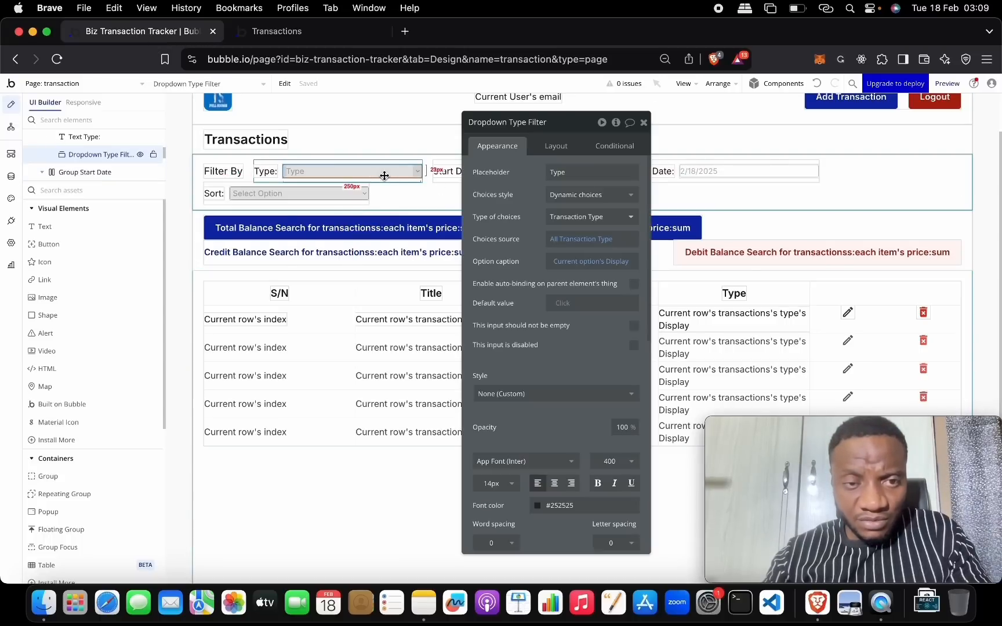
drag(563, 128, 553, 295)
shift+click(556, 167)
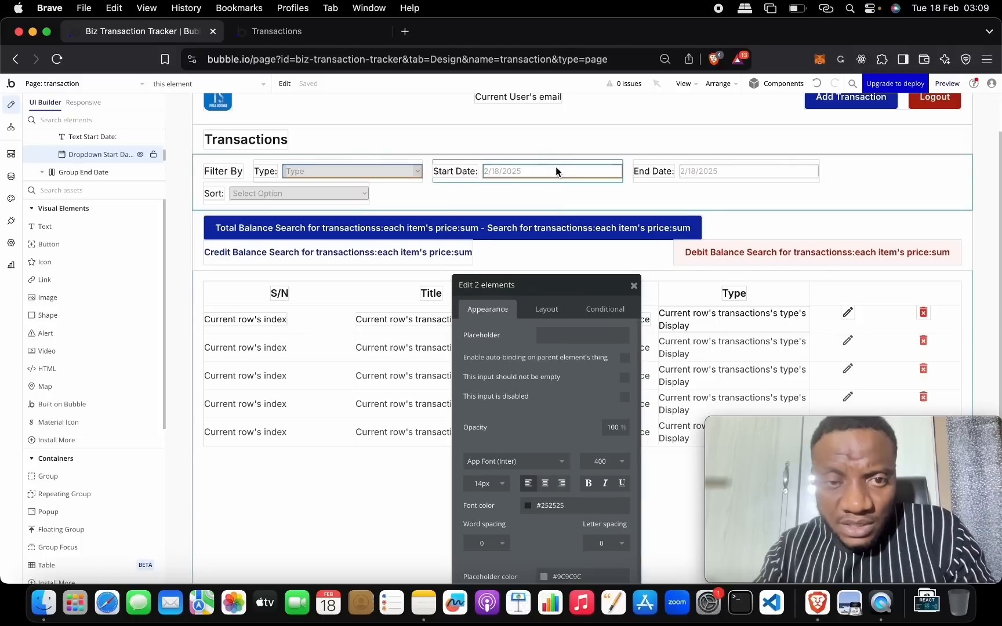
shift+click(720, 171)
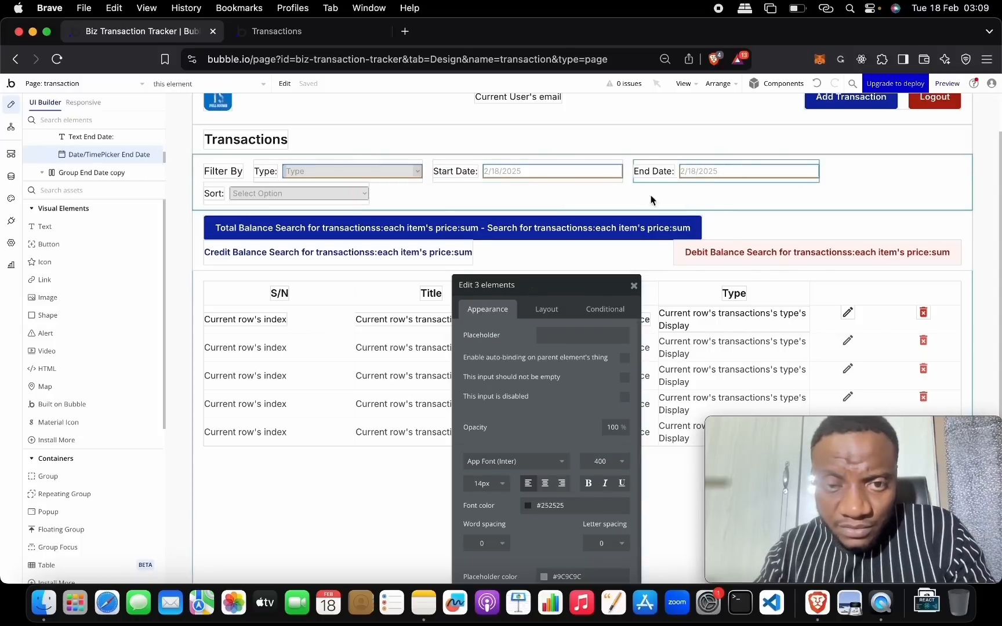
shift+click(354, 194)
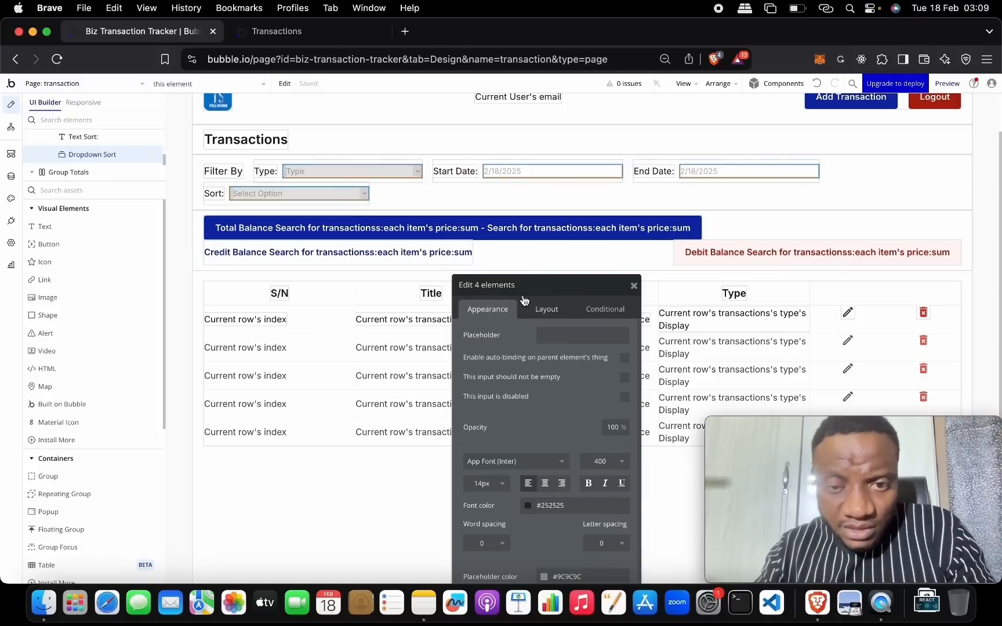
drag(541, 285, 549, 121)
click(525, 179)
click(504, 289)
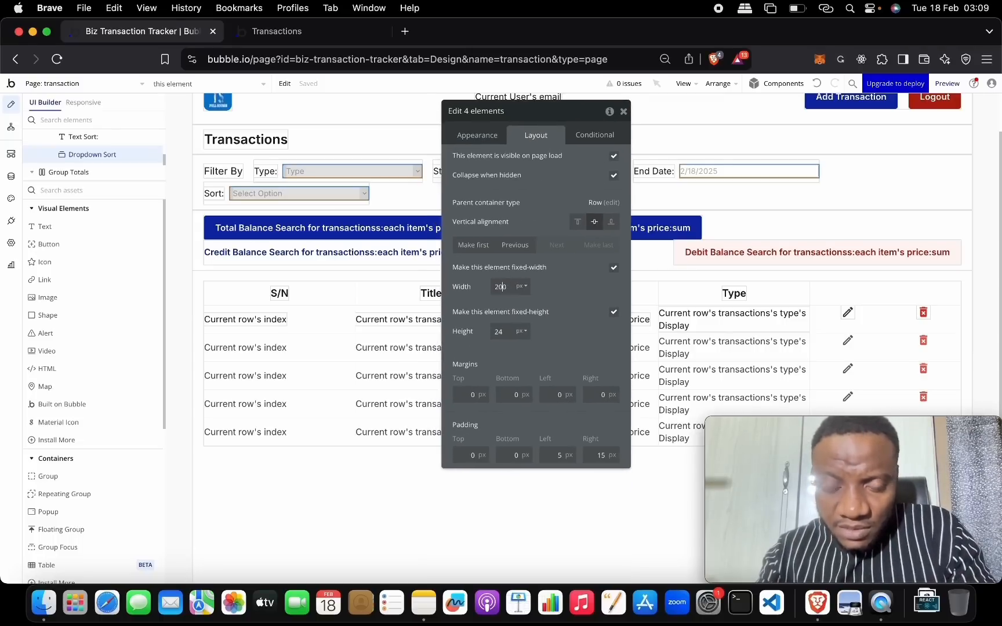
click(624, 112)
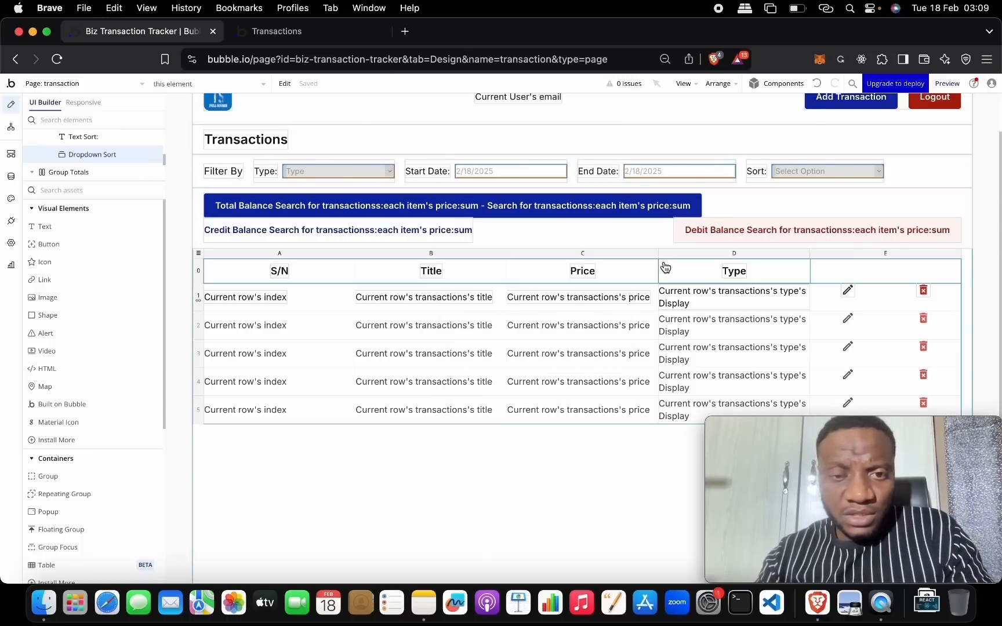
- Reload the live app preview and log out
click(357, 38)
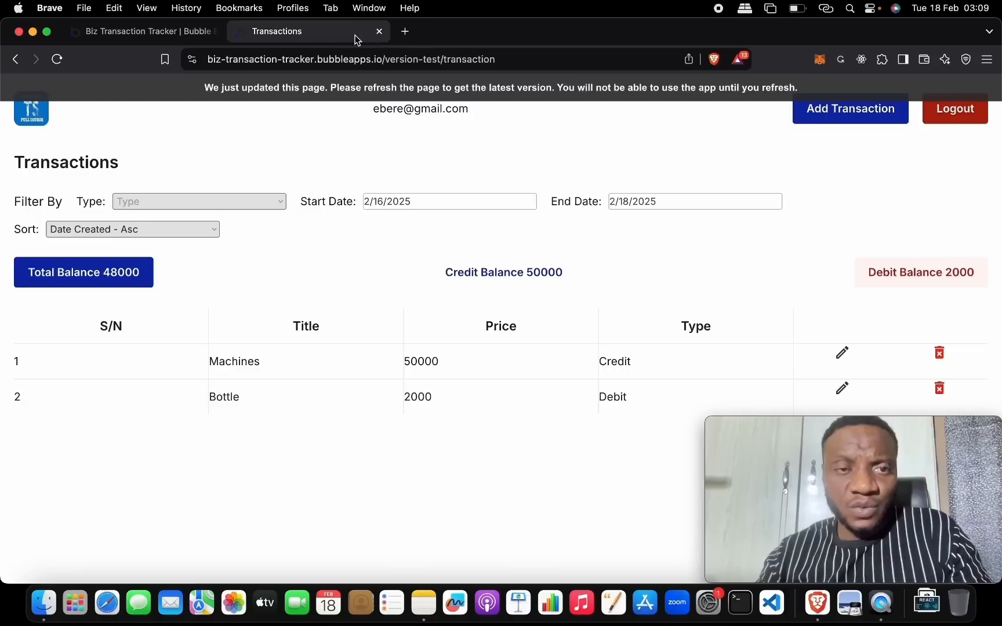
click(439, 99)
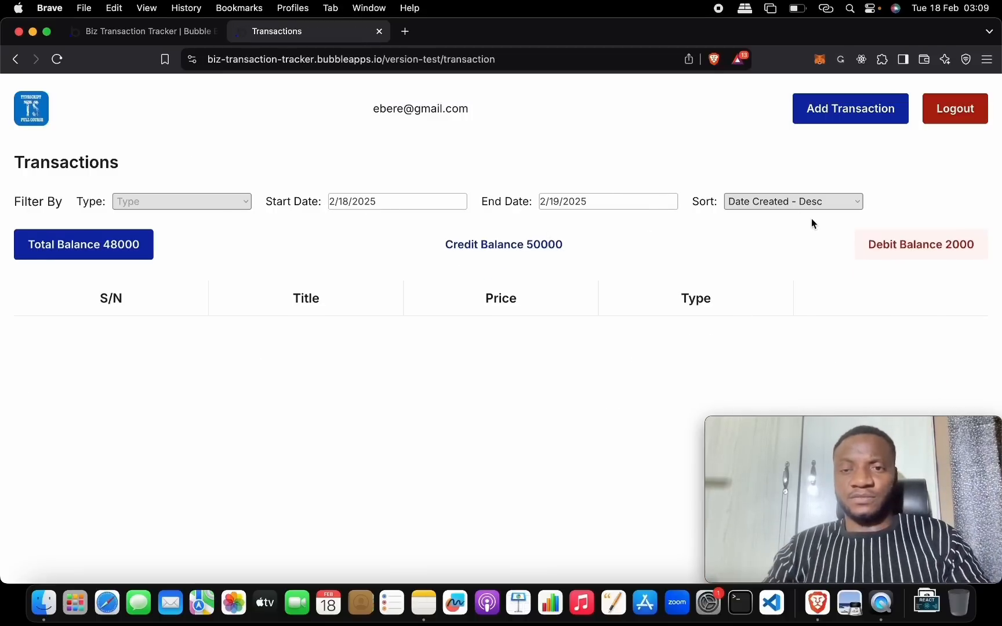
click(941, 115)
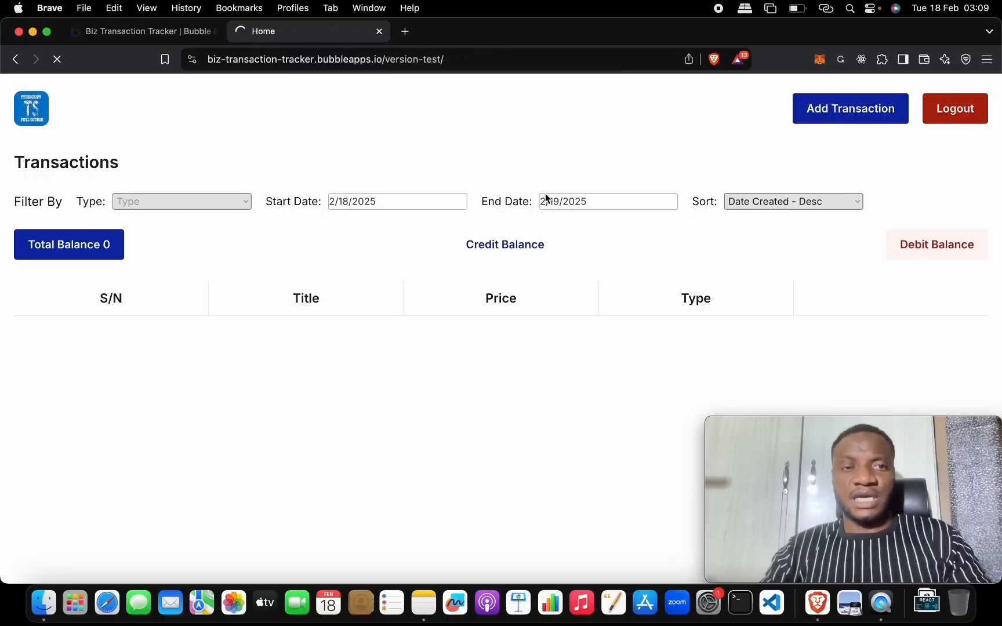
- Sign in with the other user's email address and password
click(364, 209)
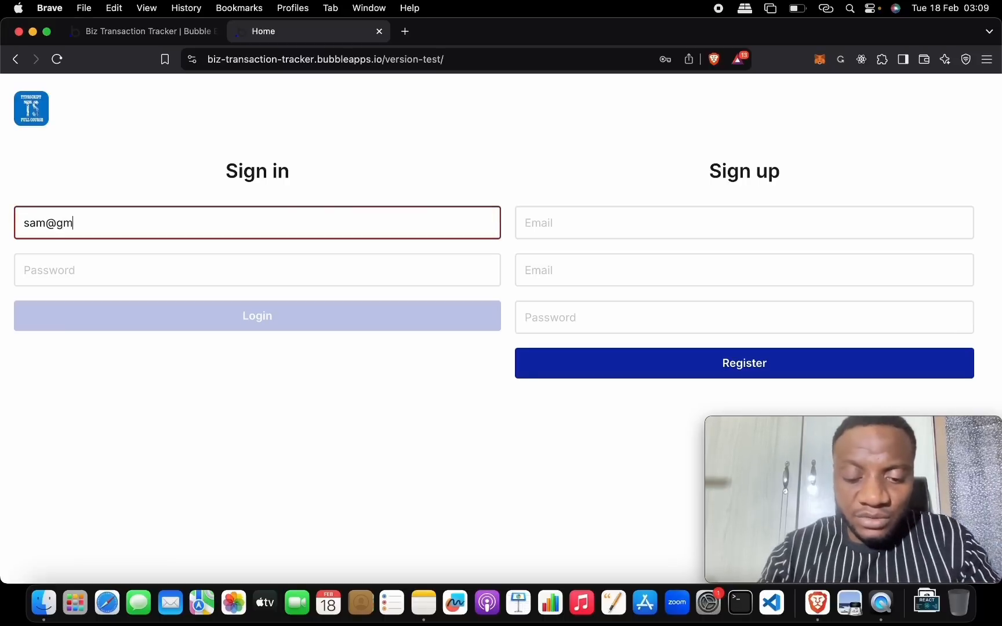
key(Tab)
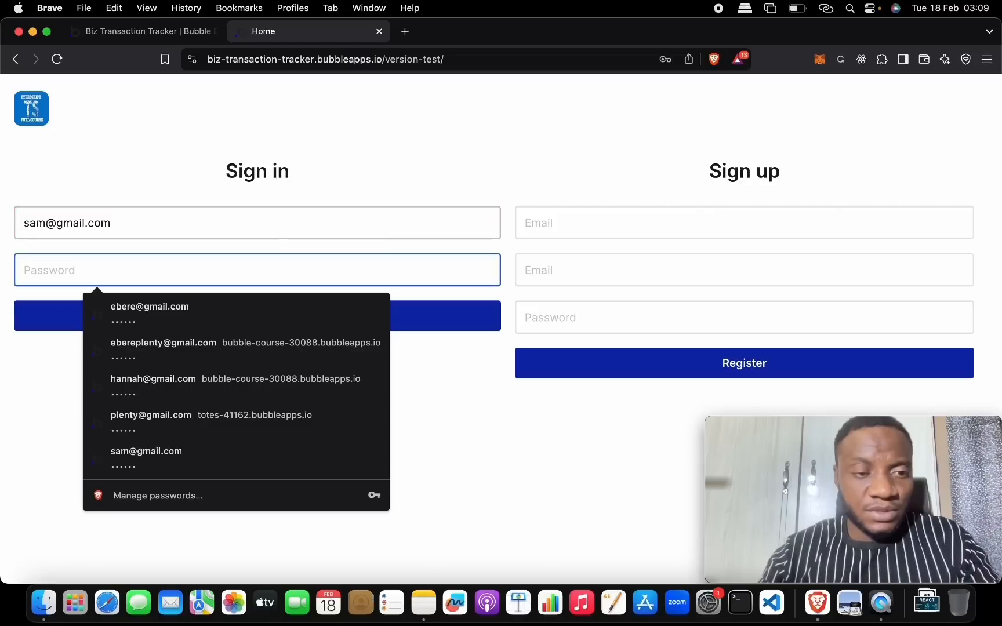
text(•)
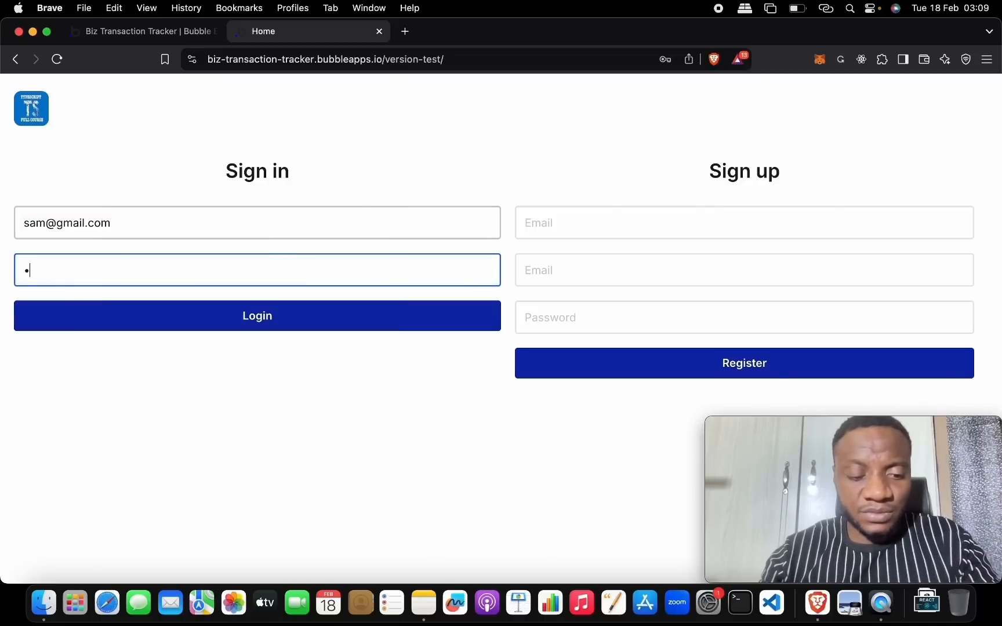
text(•••••)
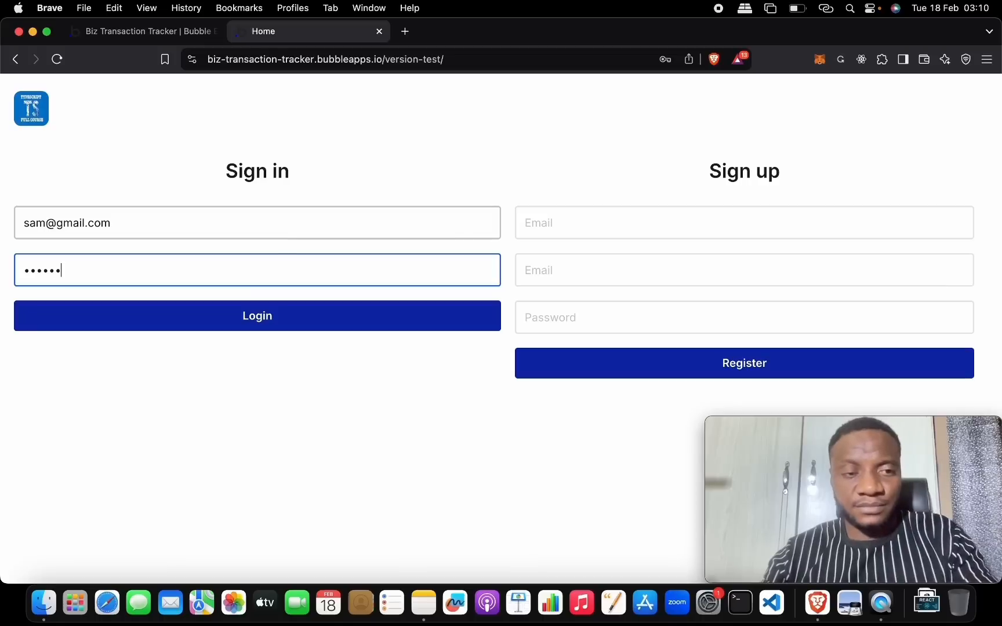
click(399, 328)
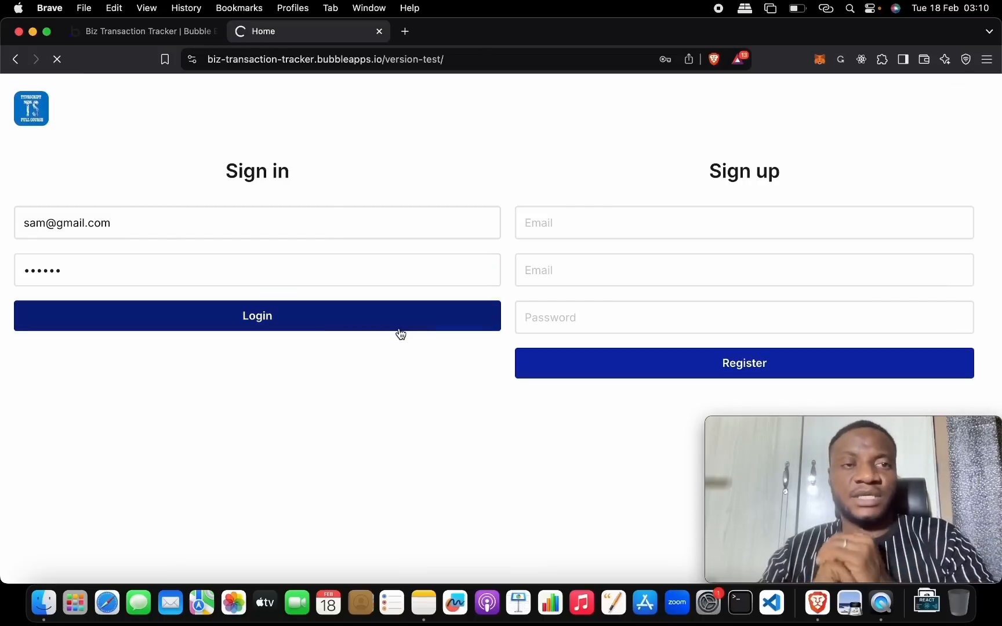
- Set the Start Date to 2/16/2025
click(555, 202)
click(396, 206)
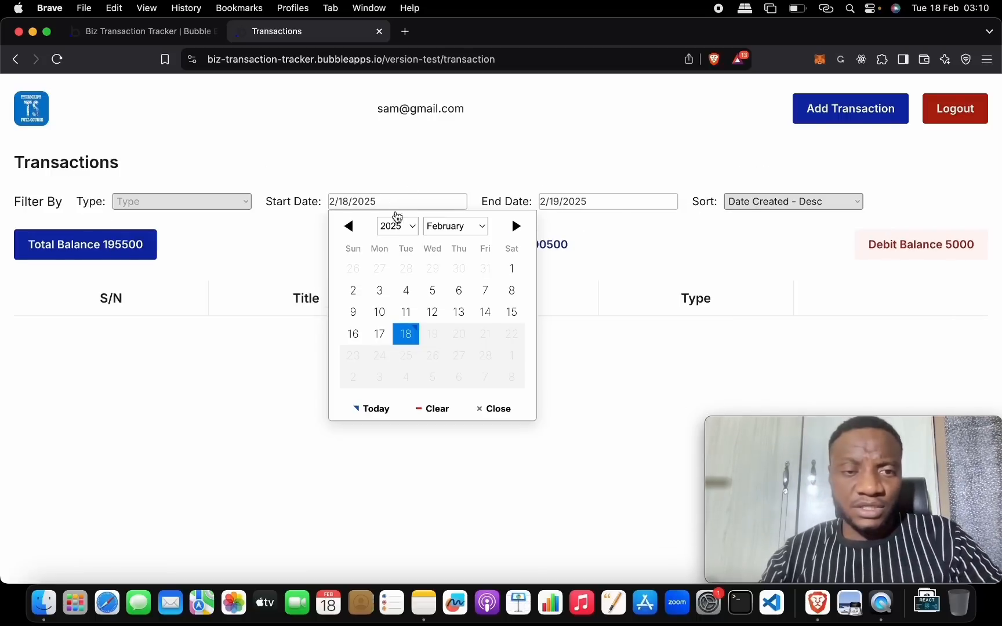
click(357, 337)
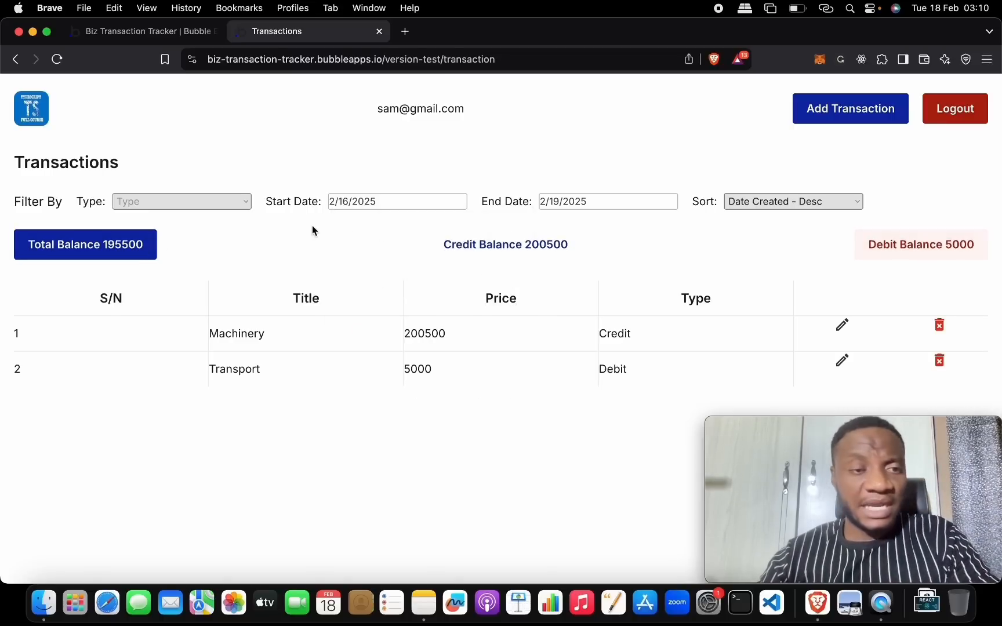
- Filter the table by Type Debit, then by Credit
click(250, 199)
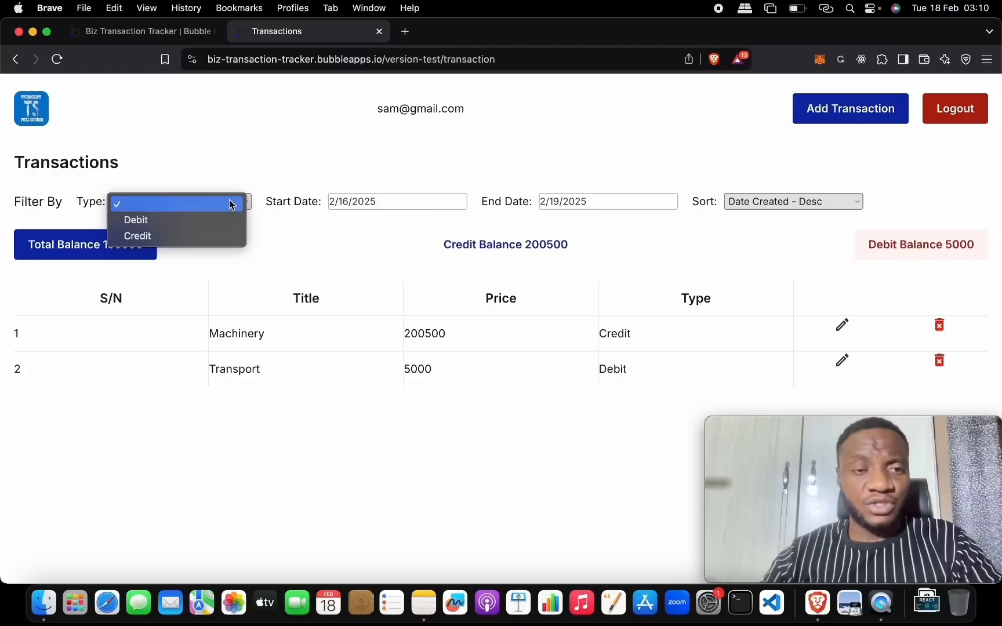
click(227, 217)
click(232, 192)
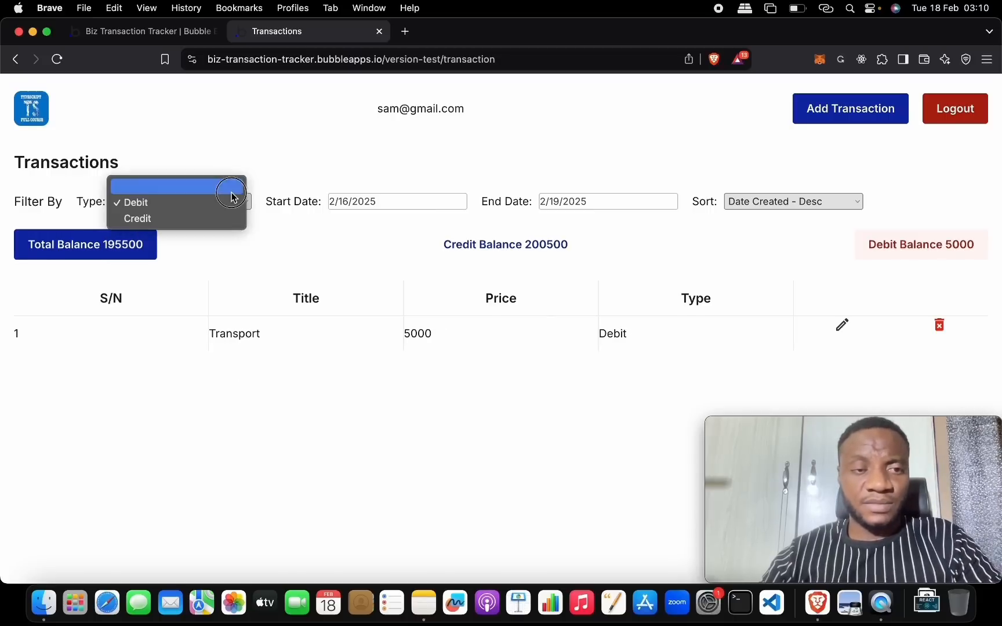
click(228, 216)
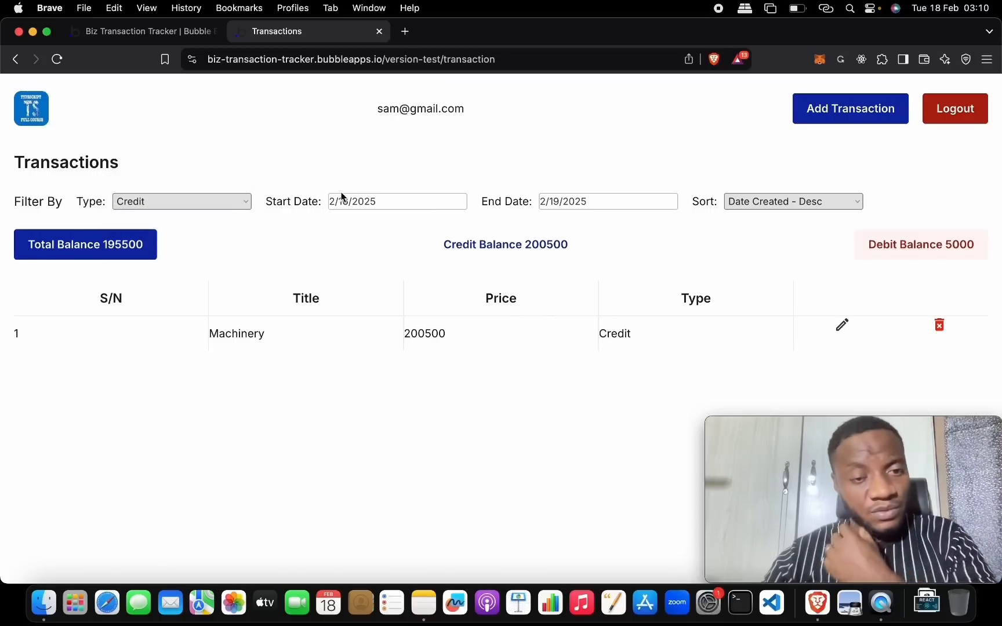
- Sort by Date Created - Asc, clear the Type filter, then sort by Date Created - Desc
click(763, 198)
click(752, 186)
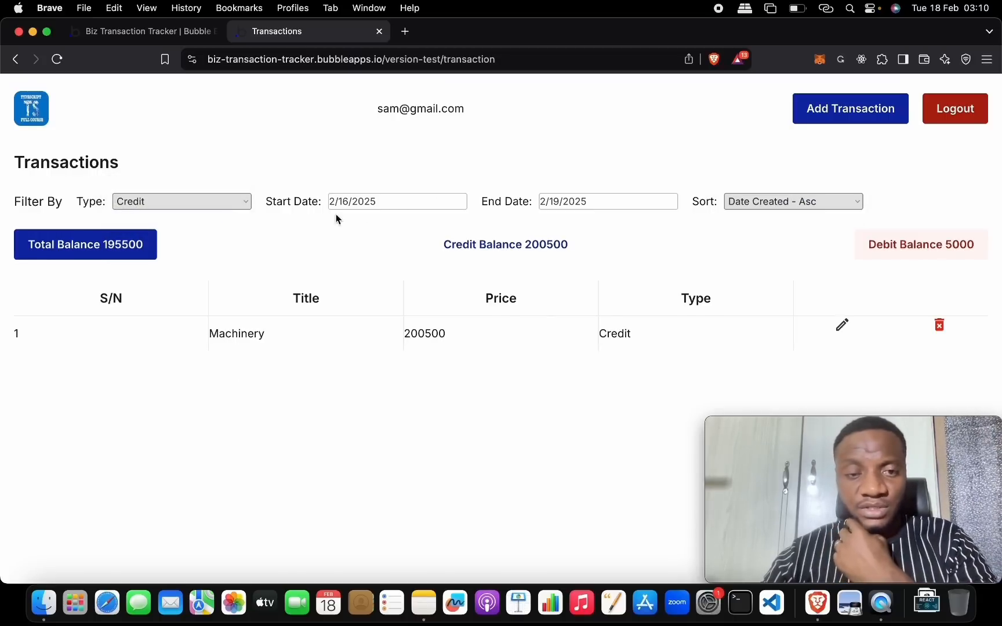
click(243, 204)
click(224, 184)
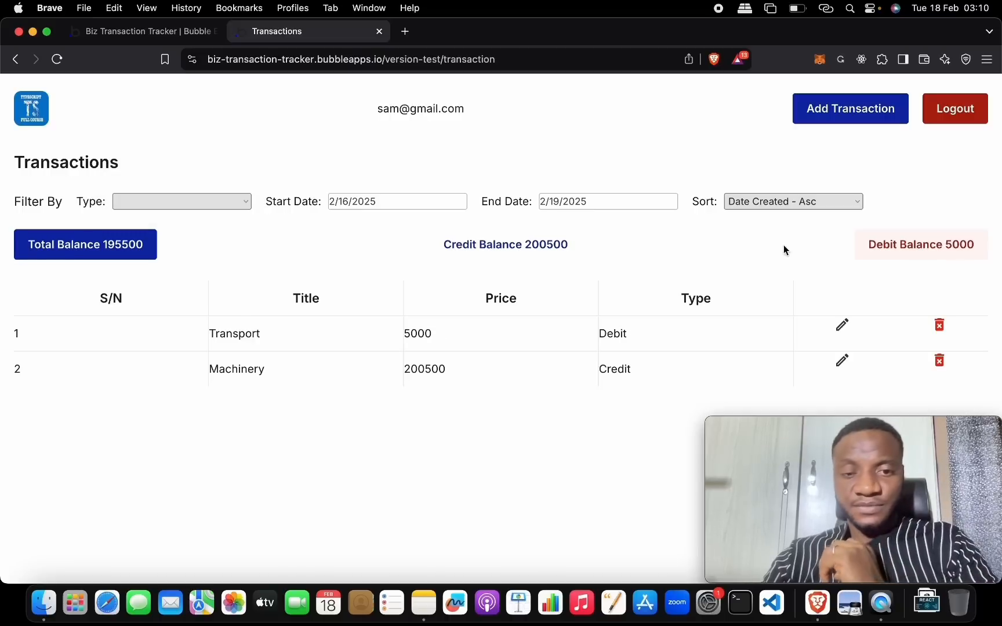
click(796, 203)
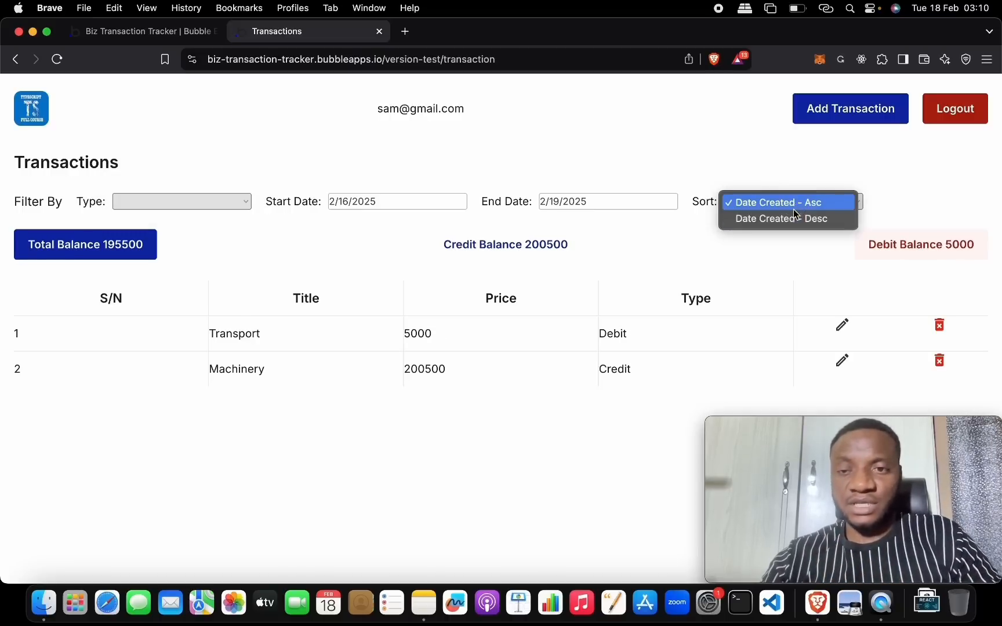
click(793, 215)
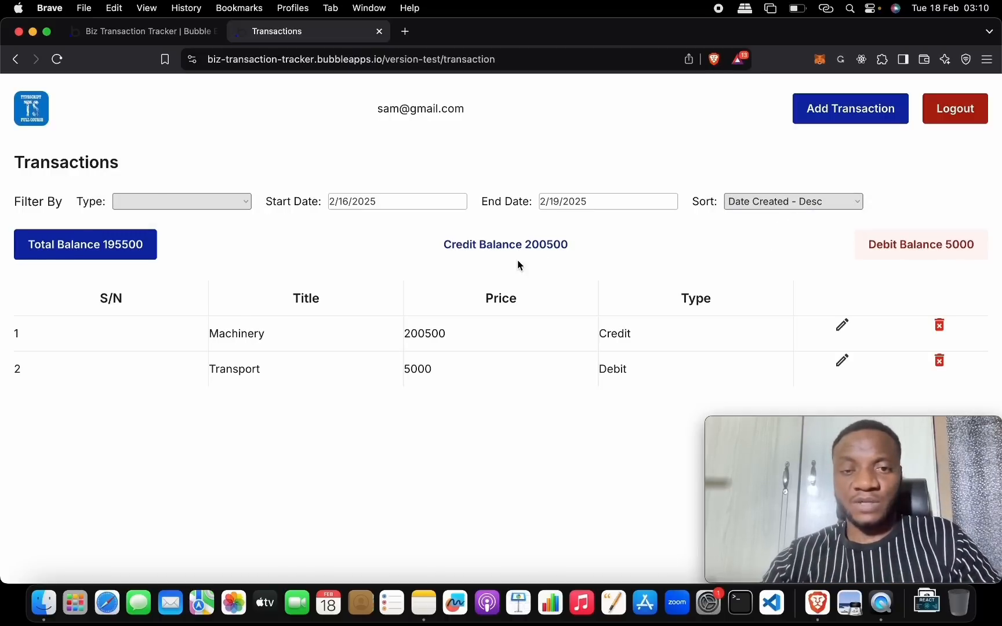